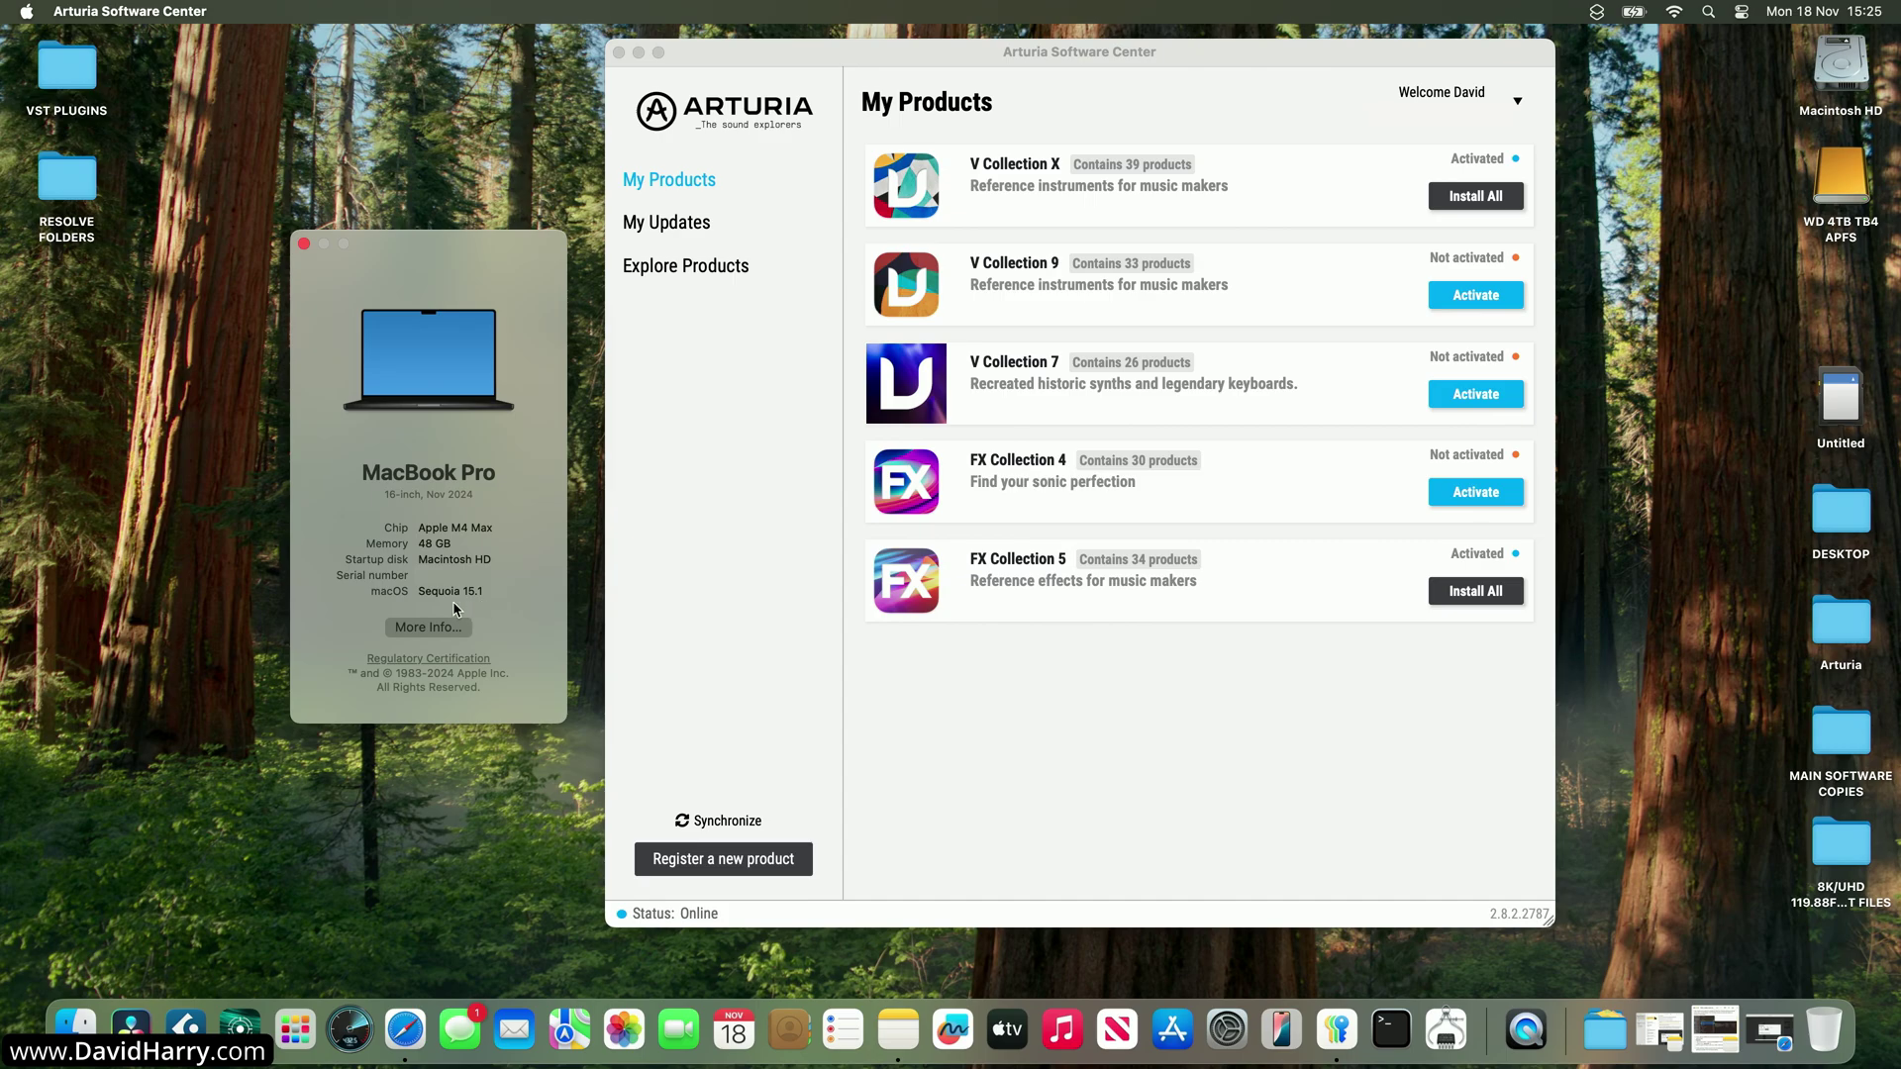
- Close the About This Mac window so Arturia Software Center's My Products list is in front
left_click(303, 243)
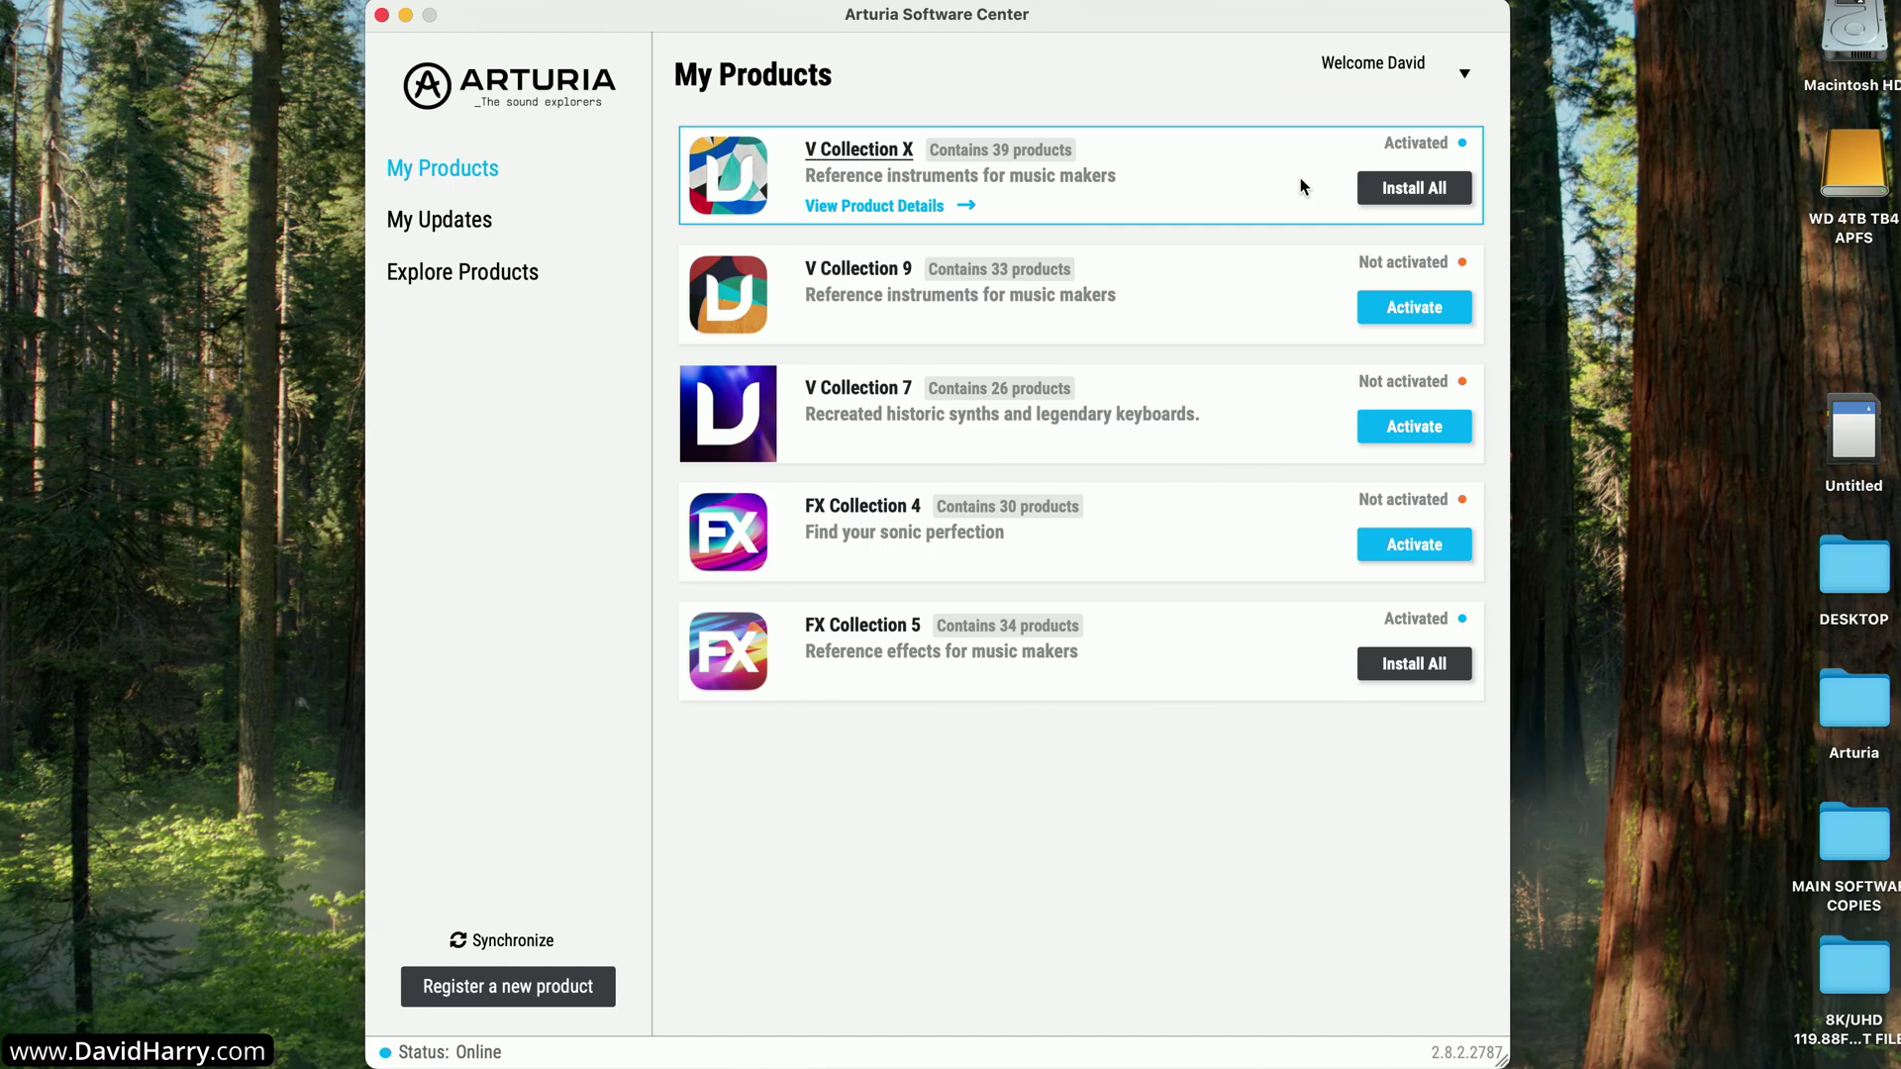
- Open V Collection X and install Acid V, which ends in a download error
left_click(1299, 176)
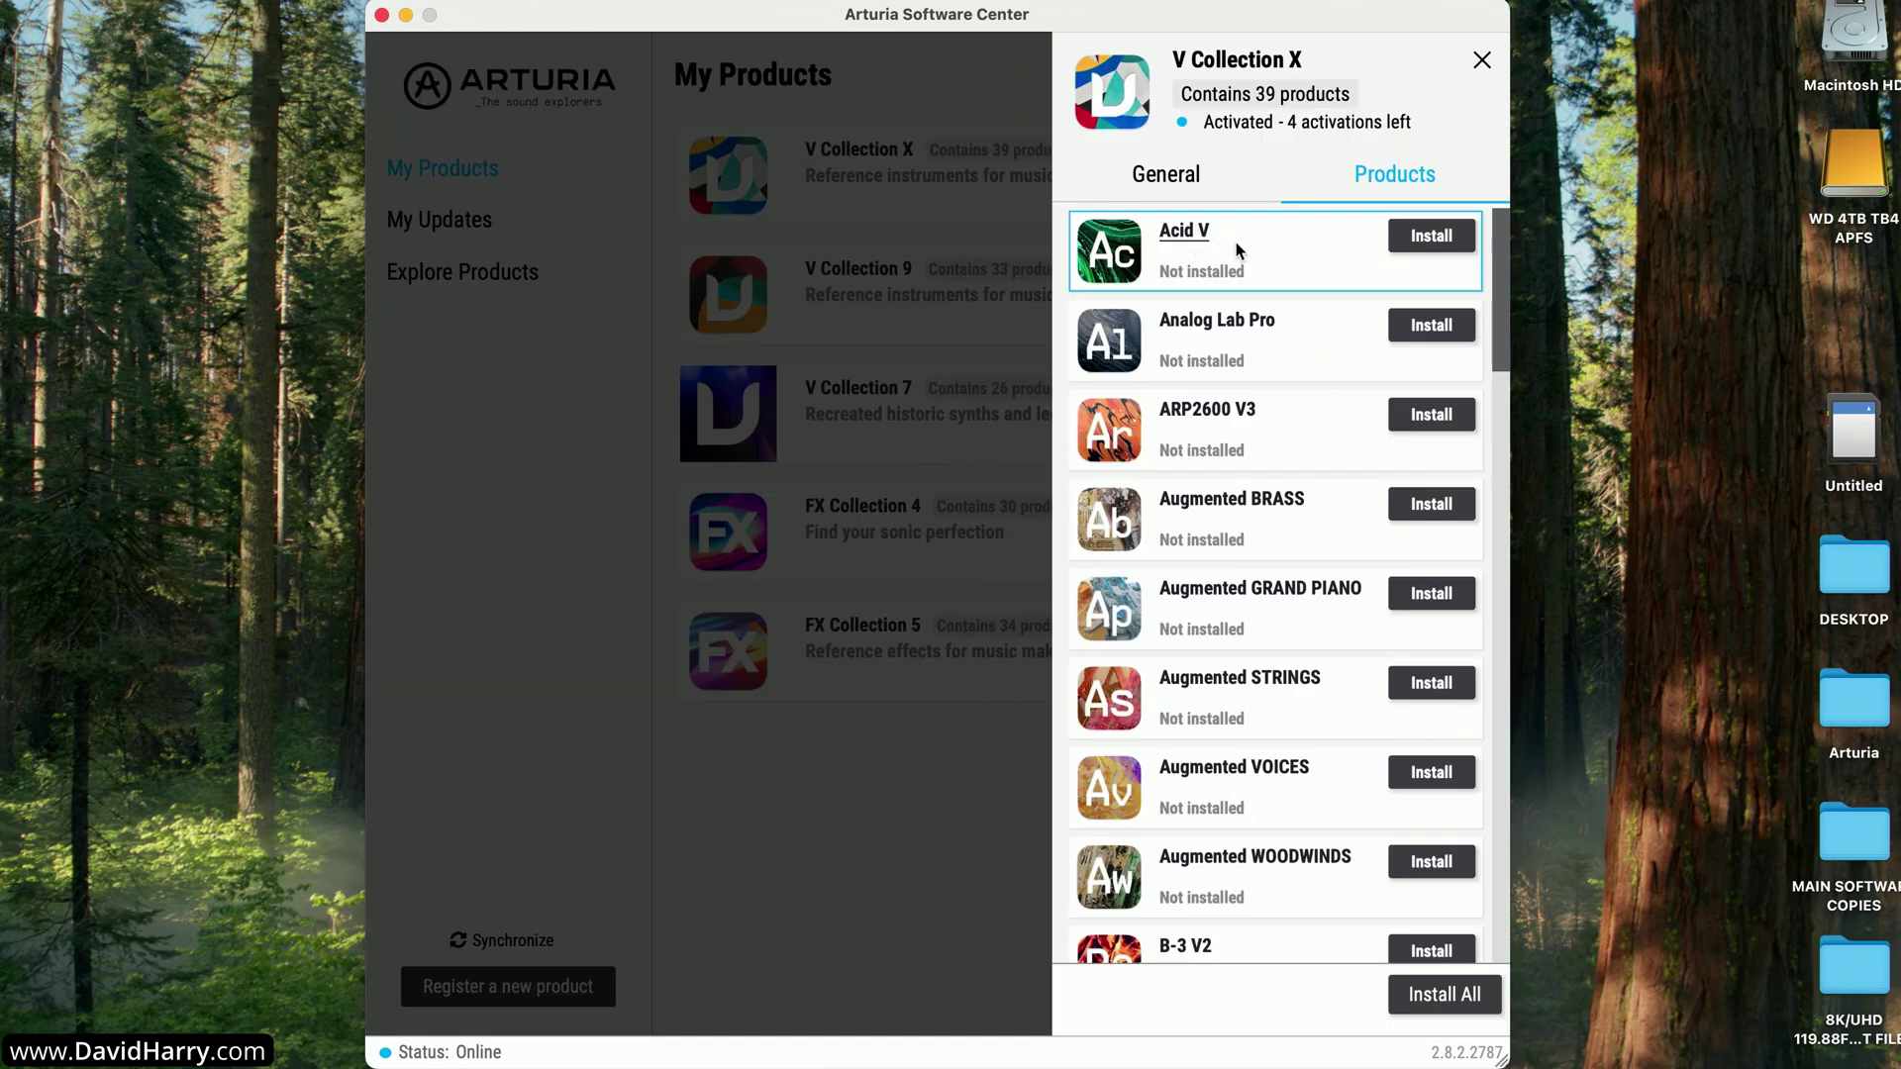
left_click(1412, 243)
- In Preferences' Advanced tab, untick Silent install to disable download size optimization, then close Preferences
left_click(987, 62)
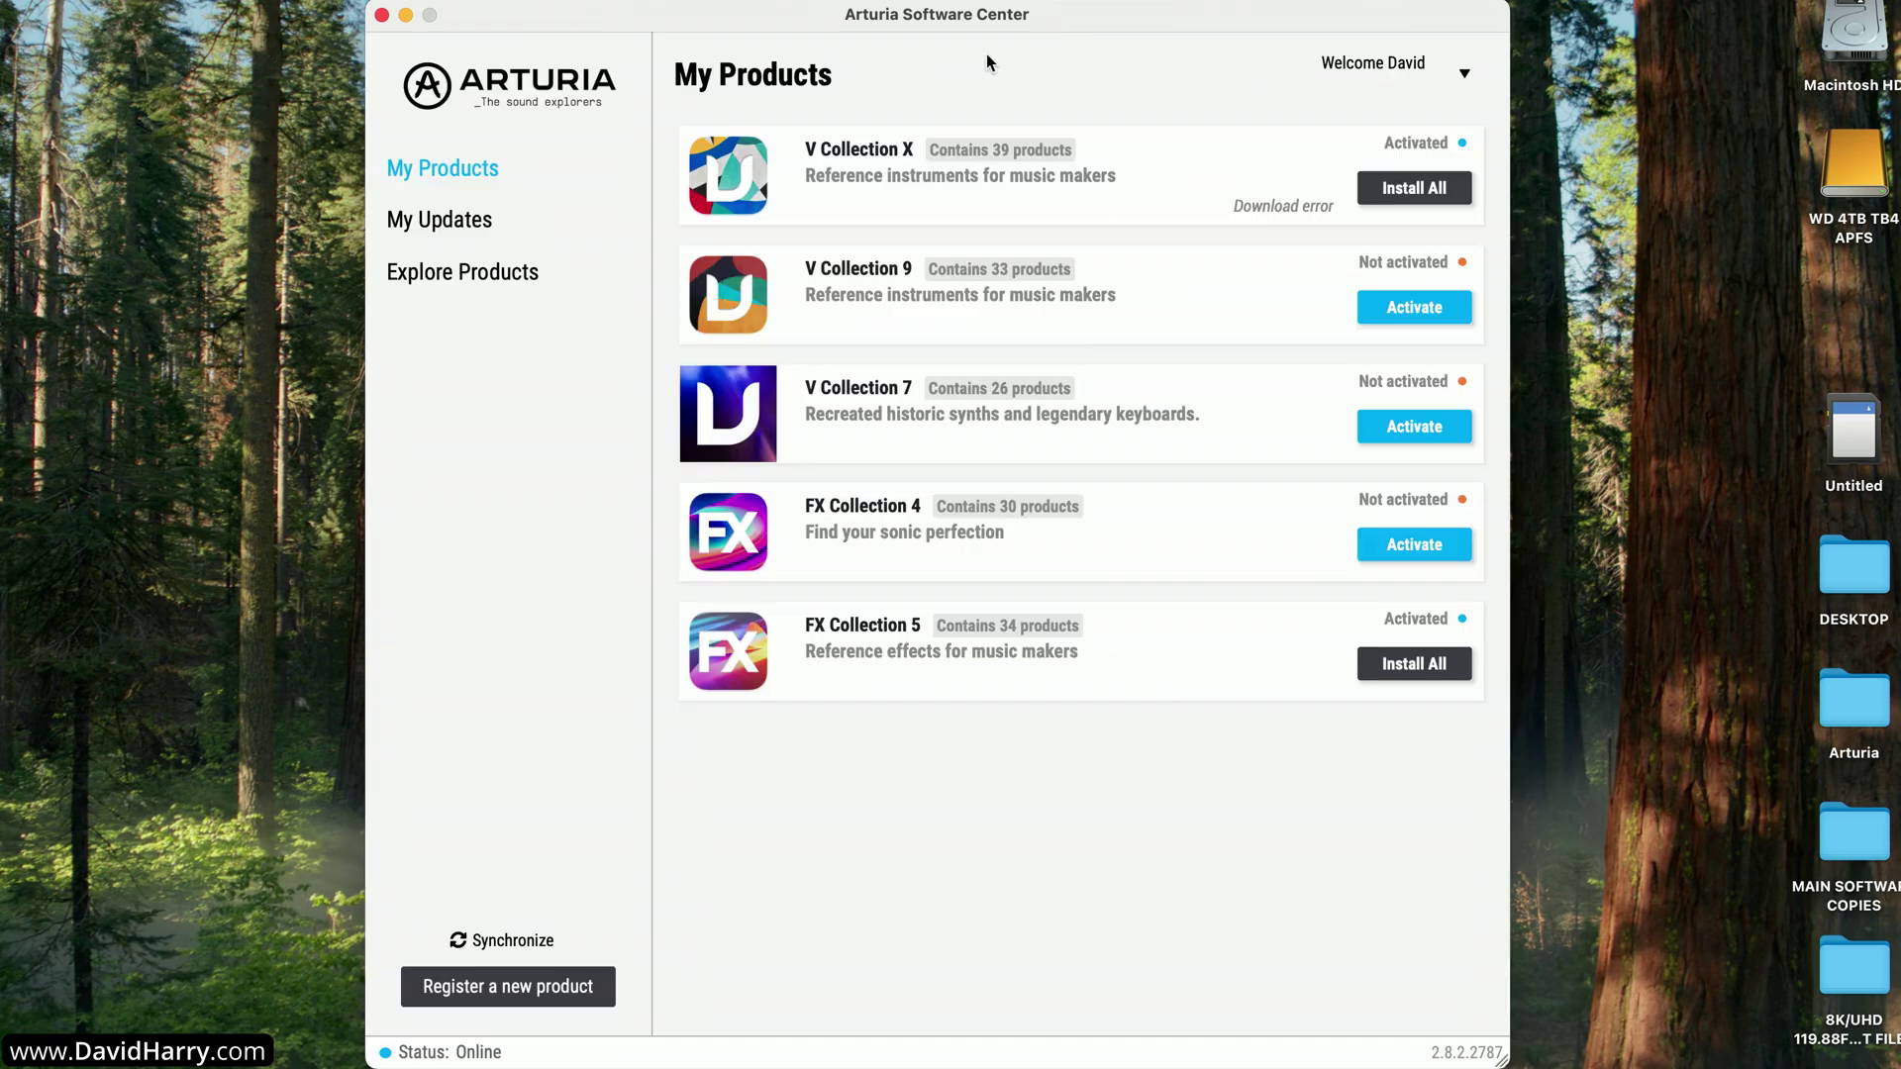
left_click(1336, 64)
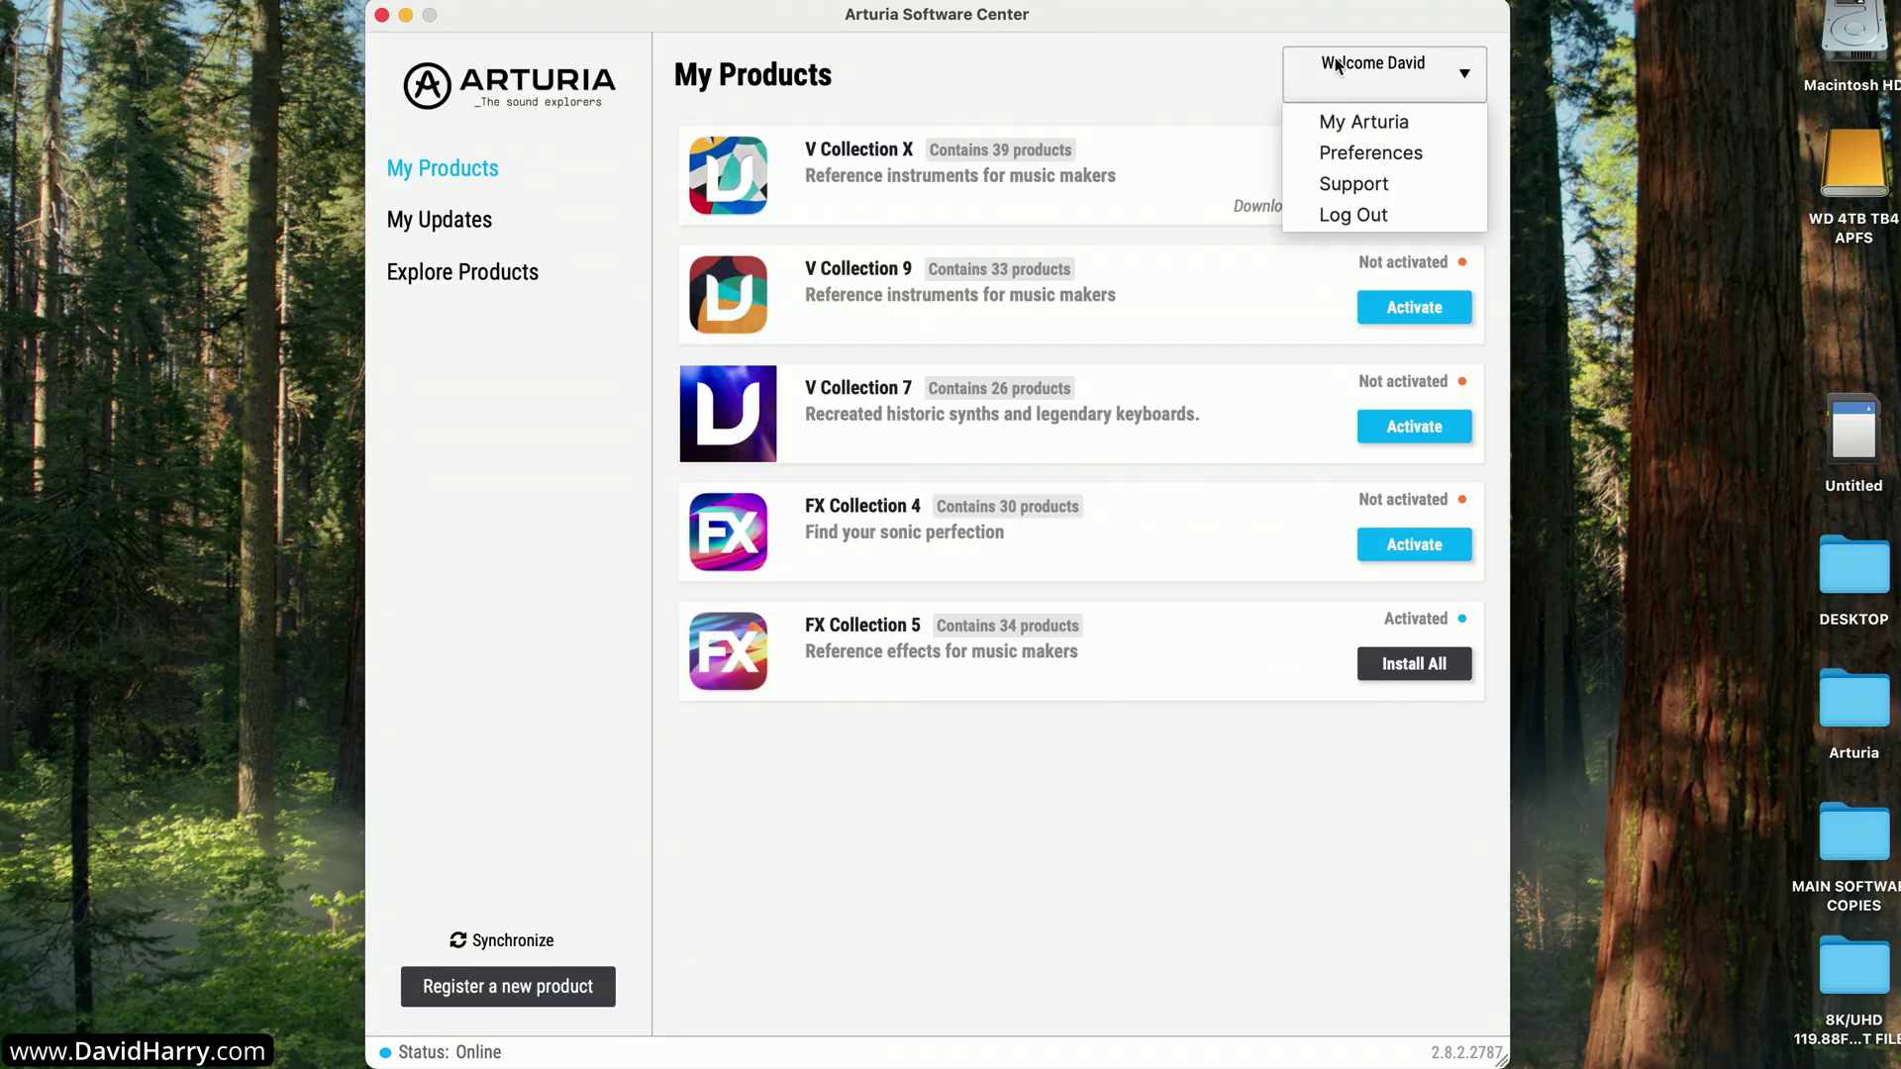
left_click(1343, 158)
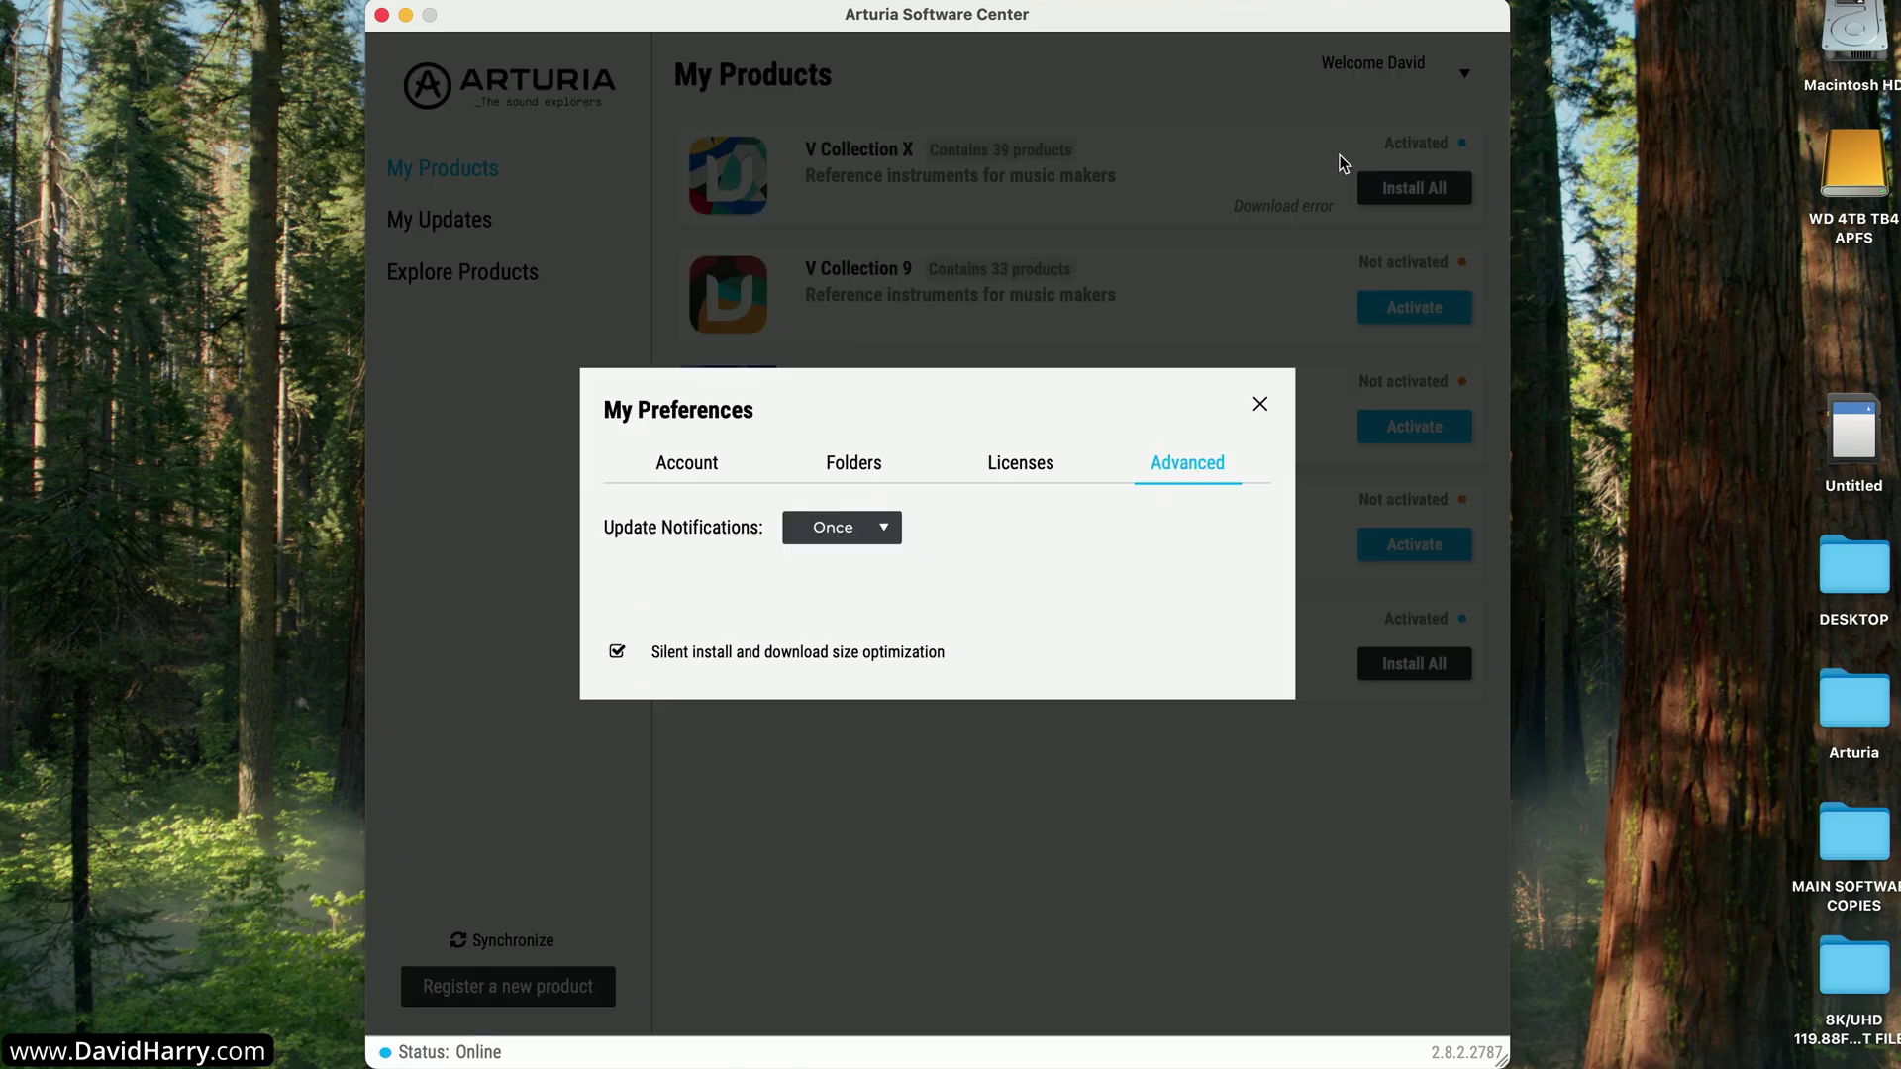
left_click(617, 653)
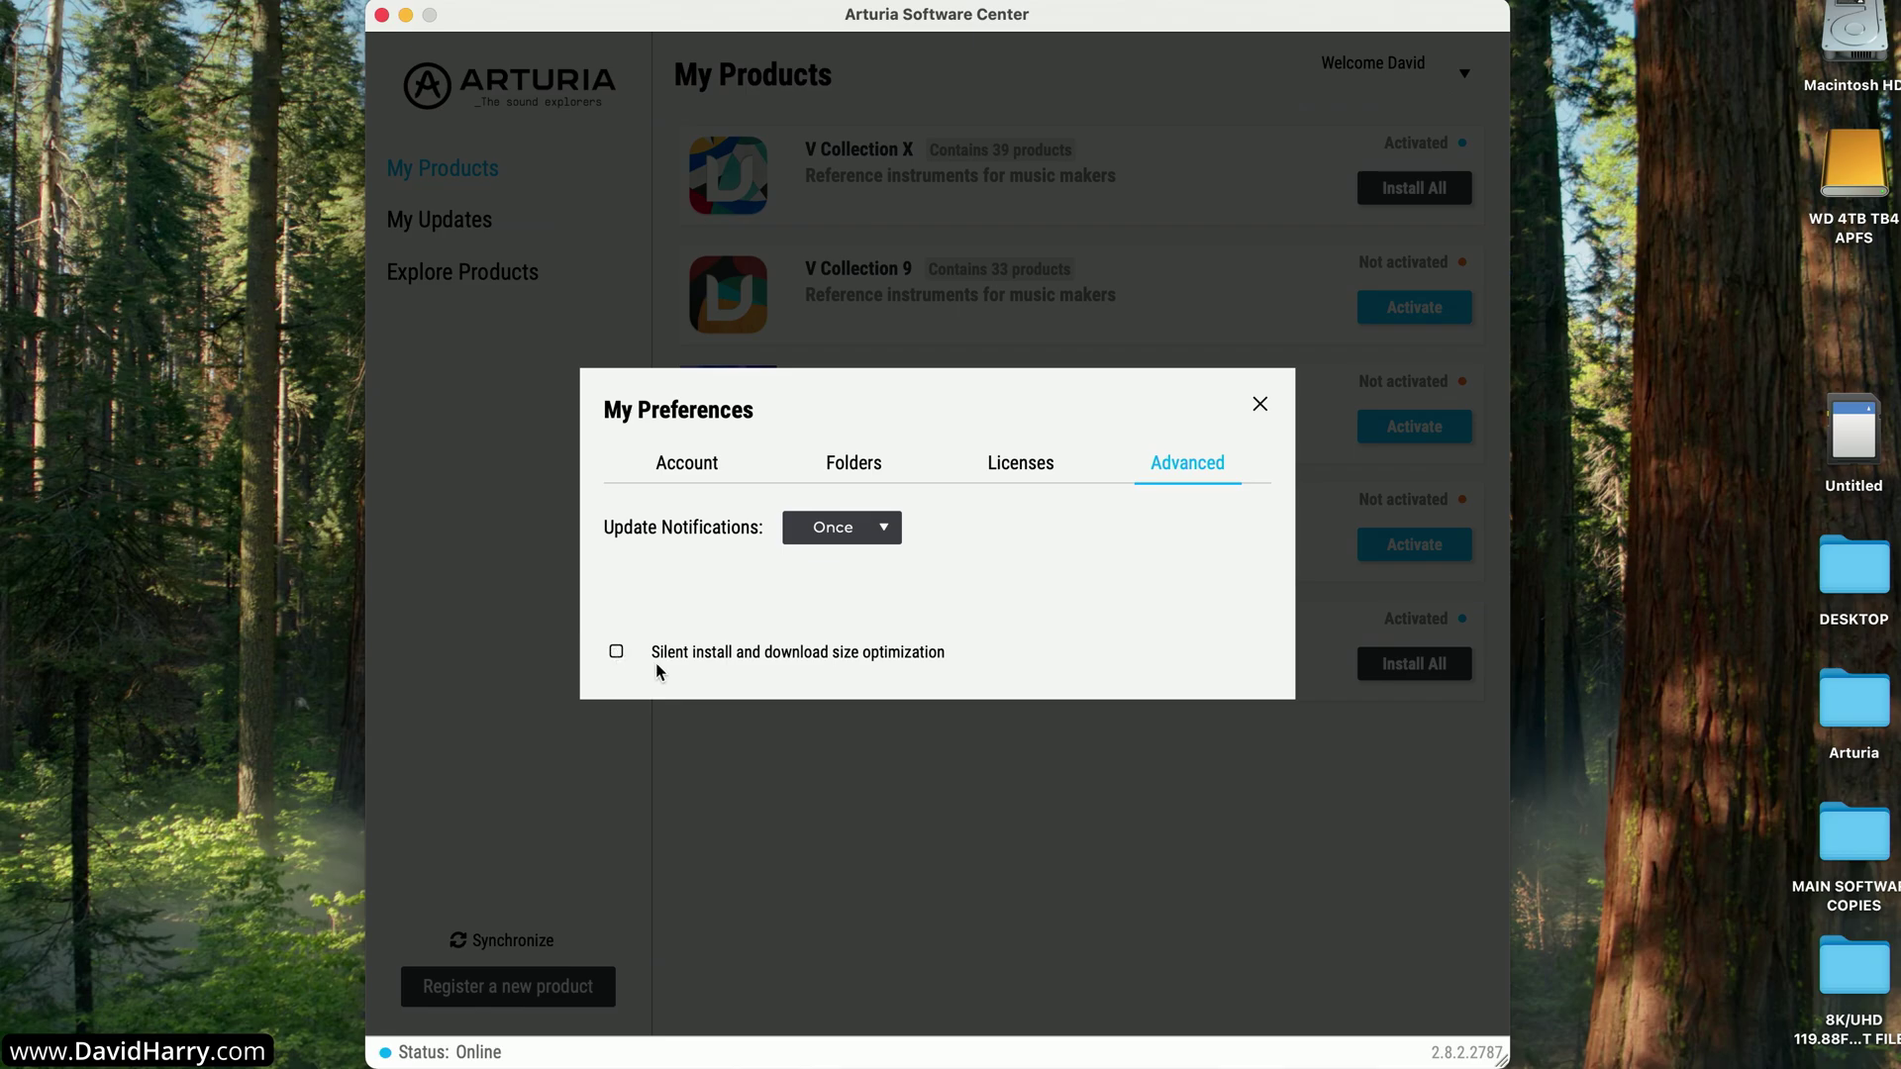
left_click(1256, 407)
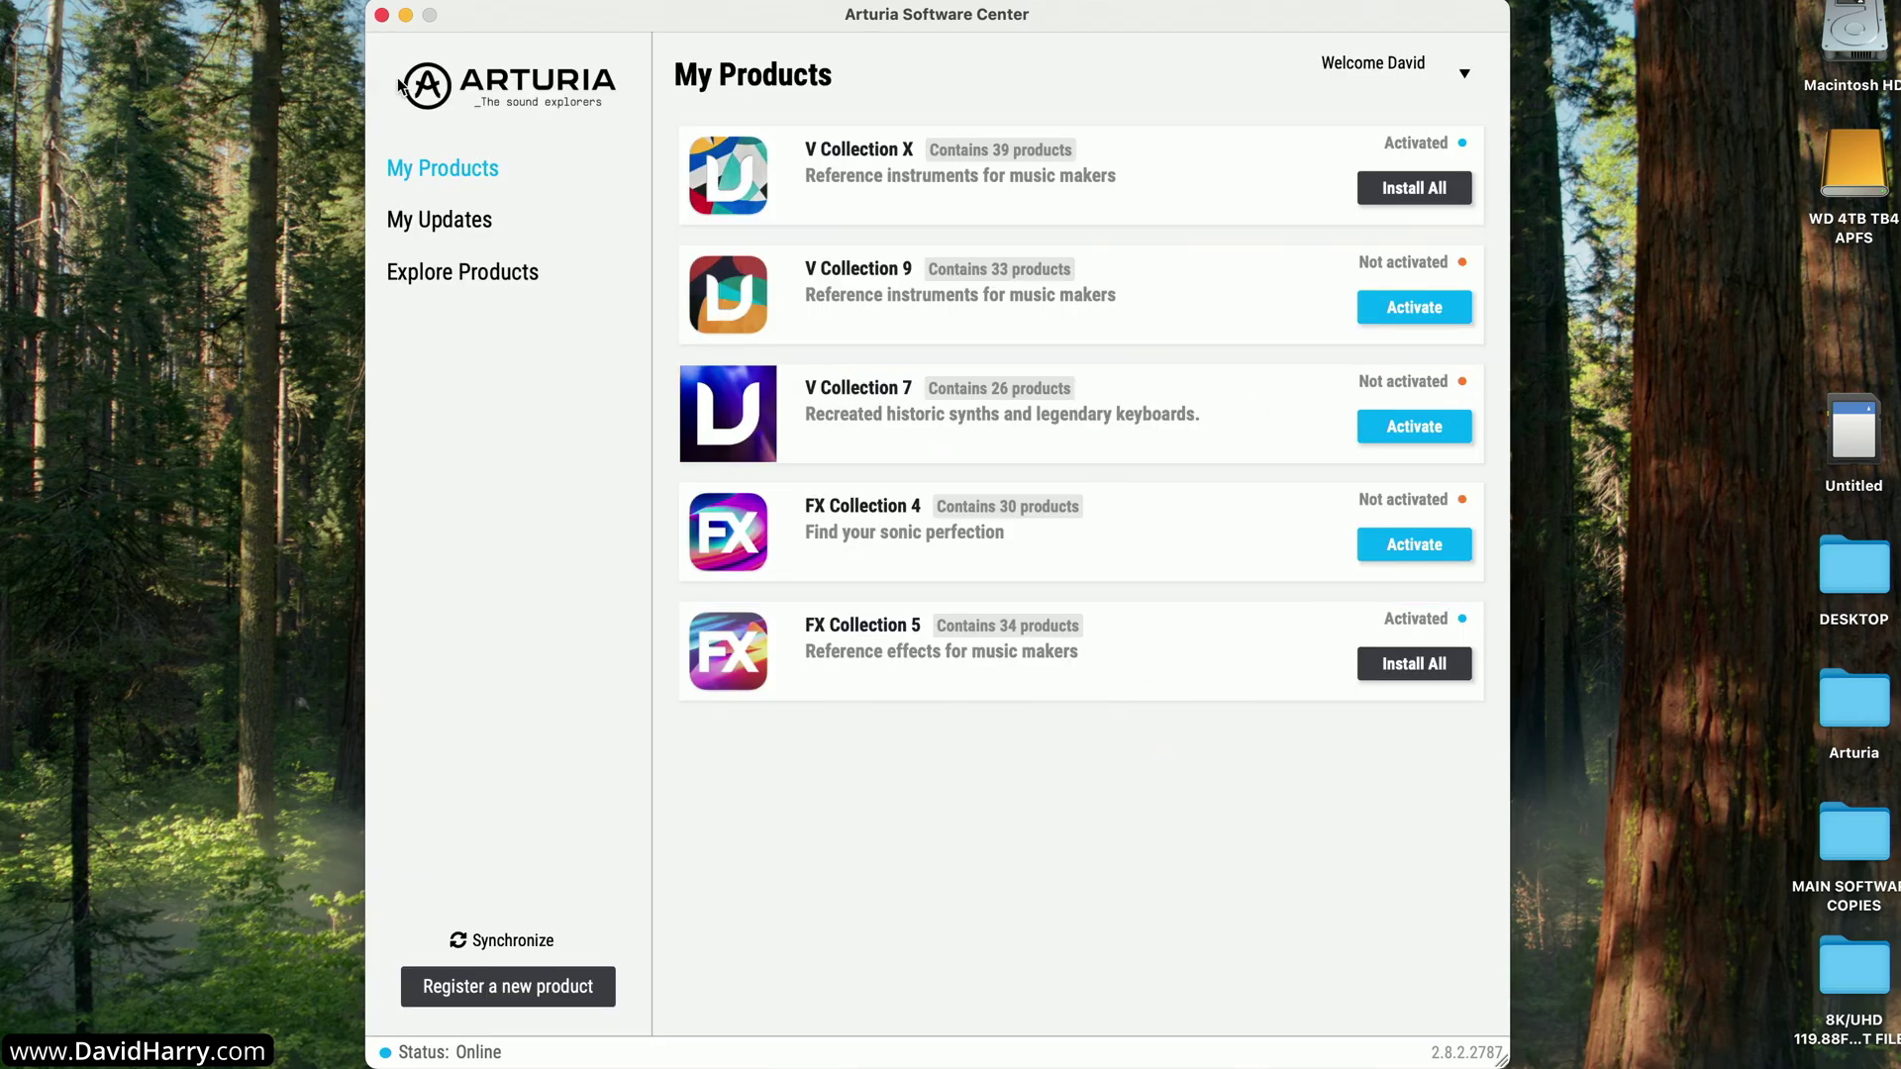
- Restart Arturia Software Center from the Dock and dismiss the Apple M1 compatibility notice
left_click(381, 15)
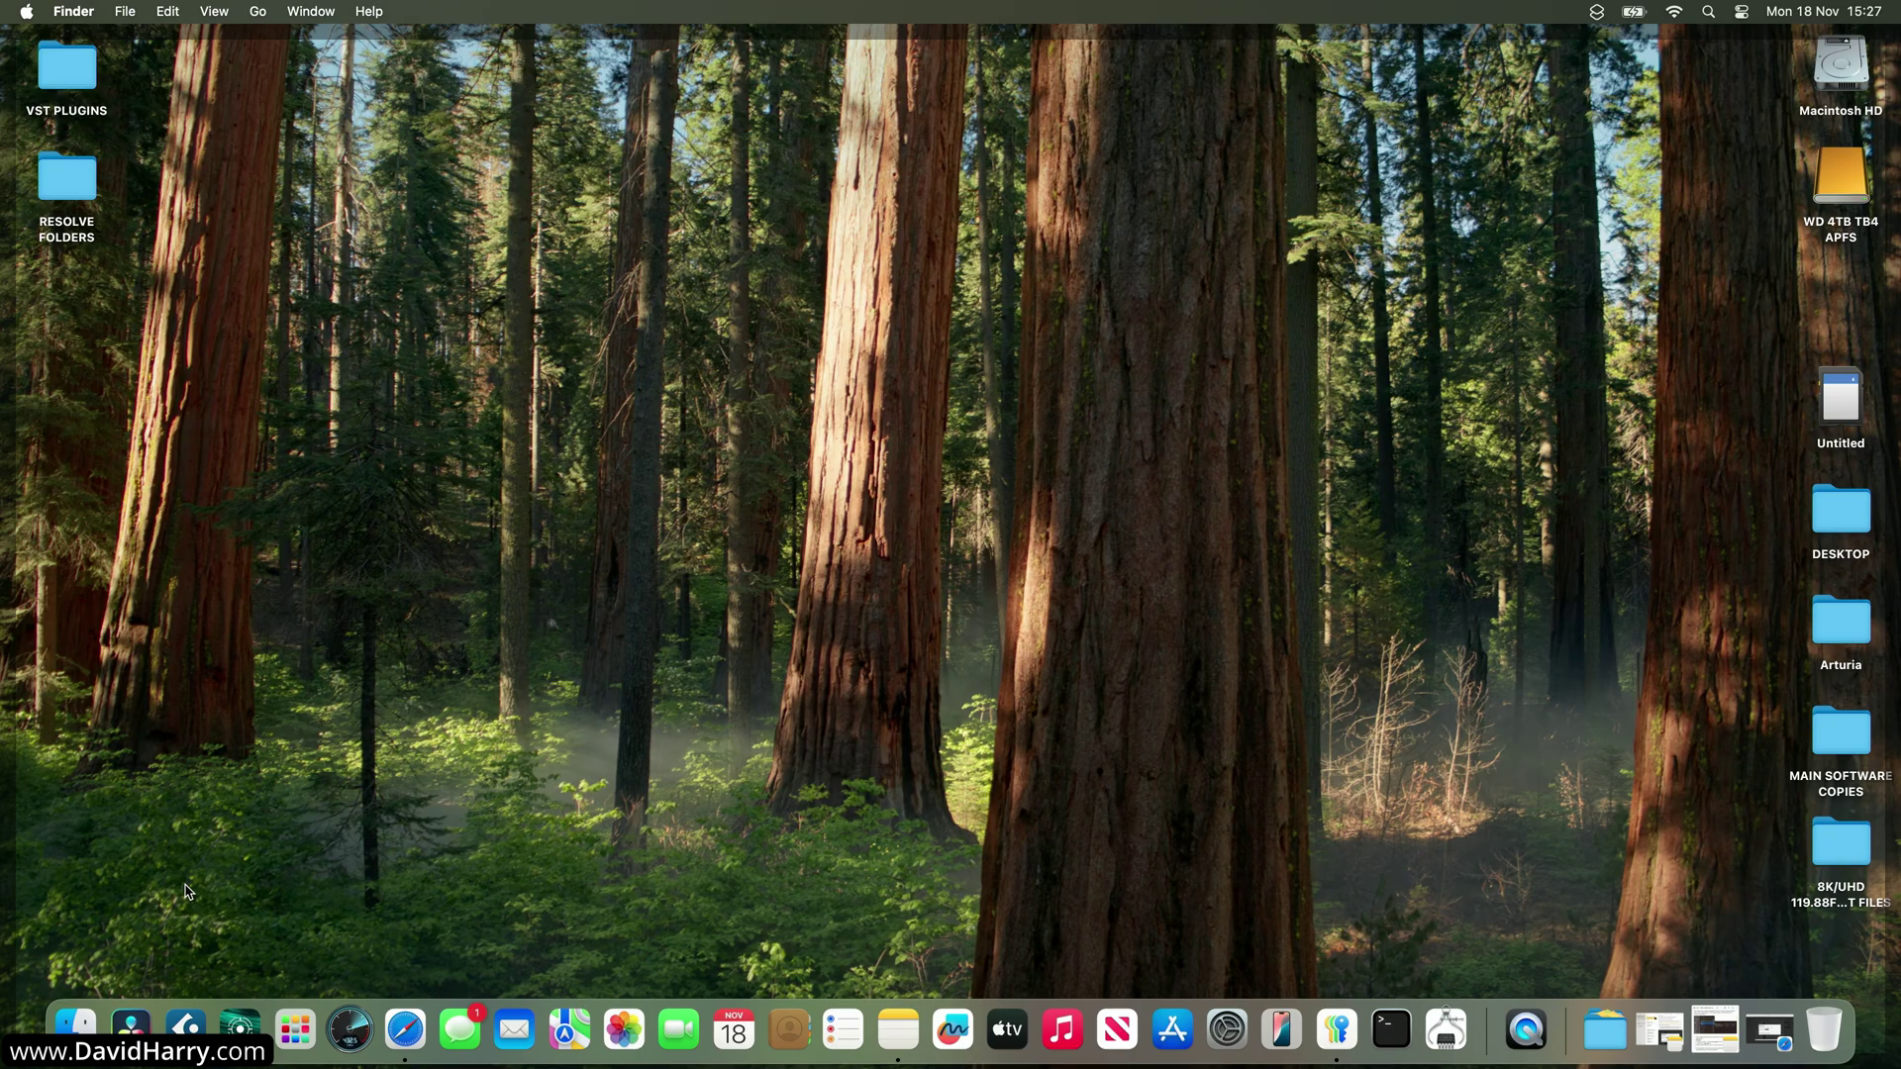
left_click(239, 1030)
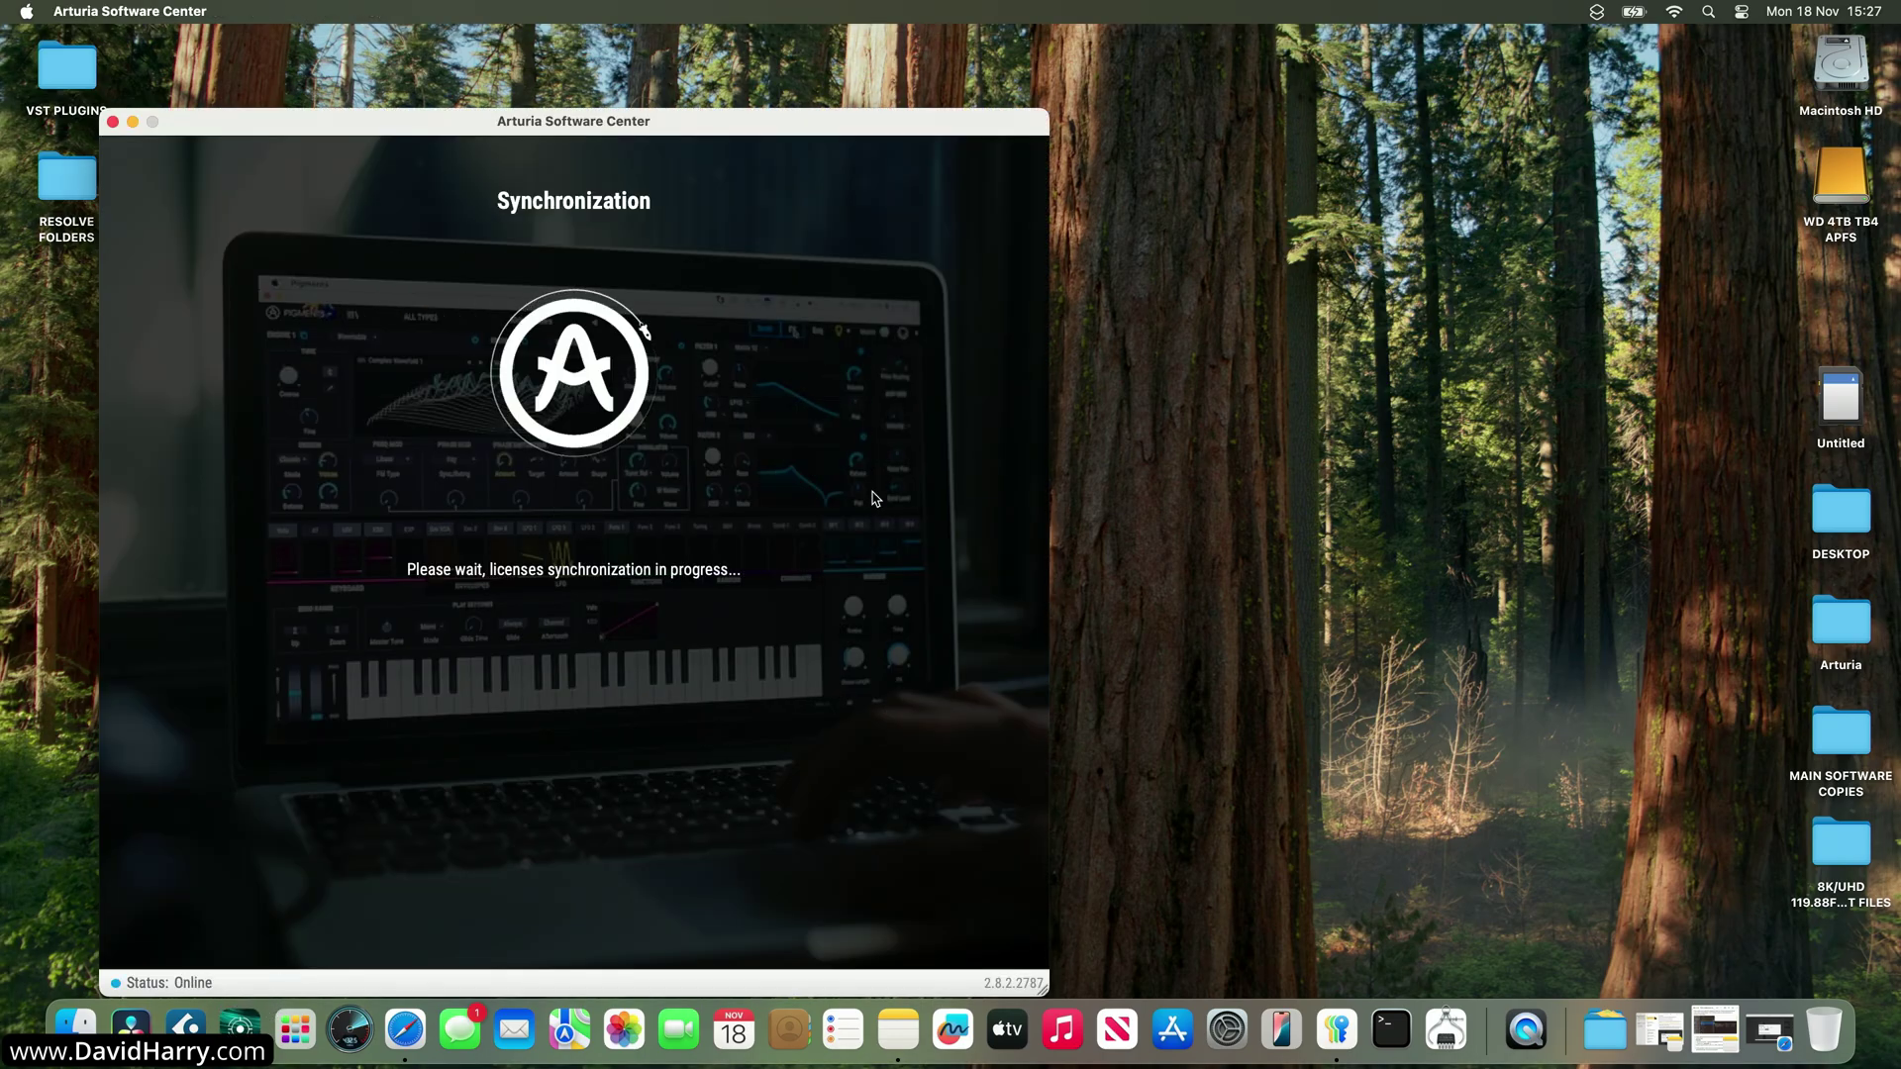
left_click_drag(711, 131, 1156, 80)
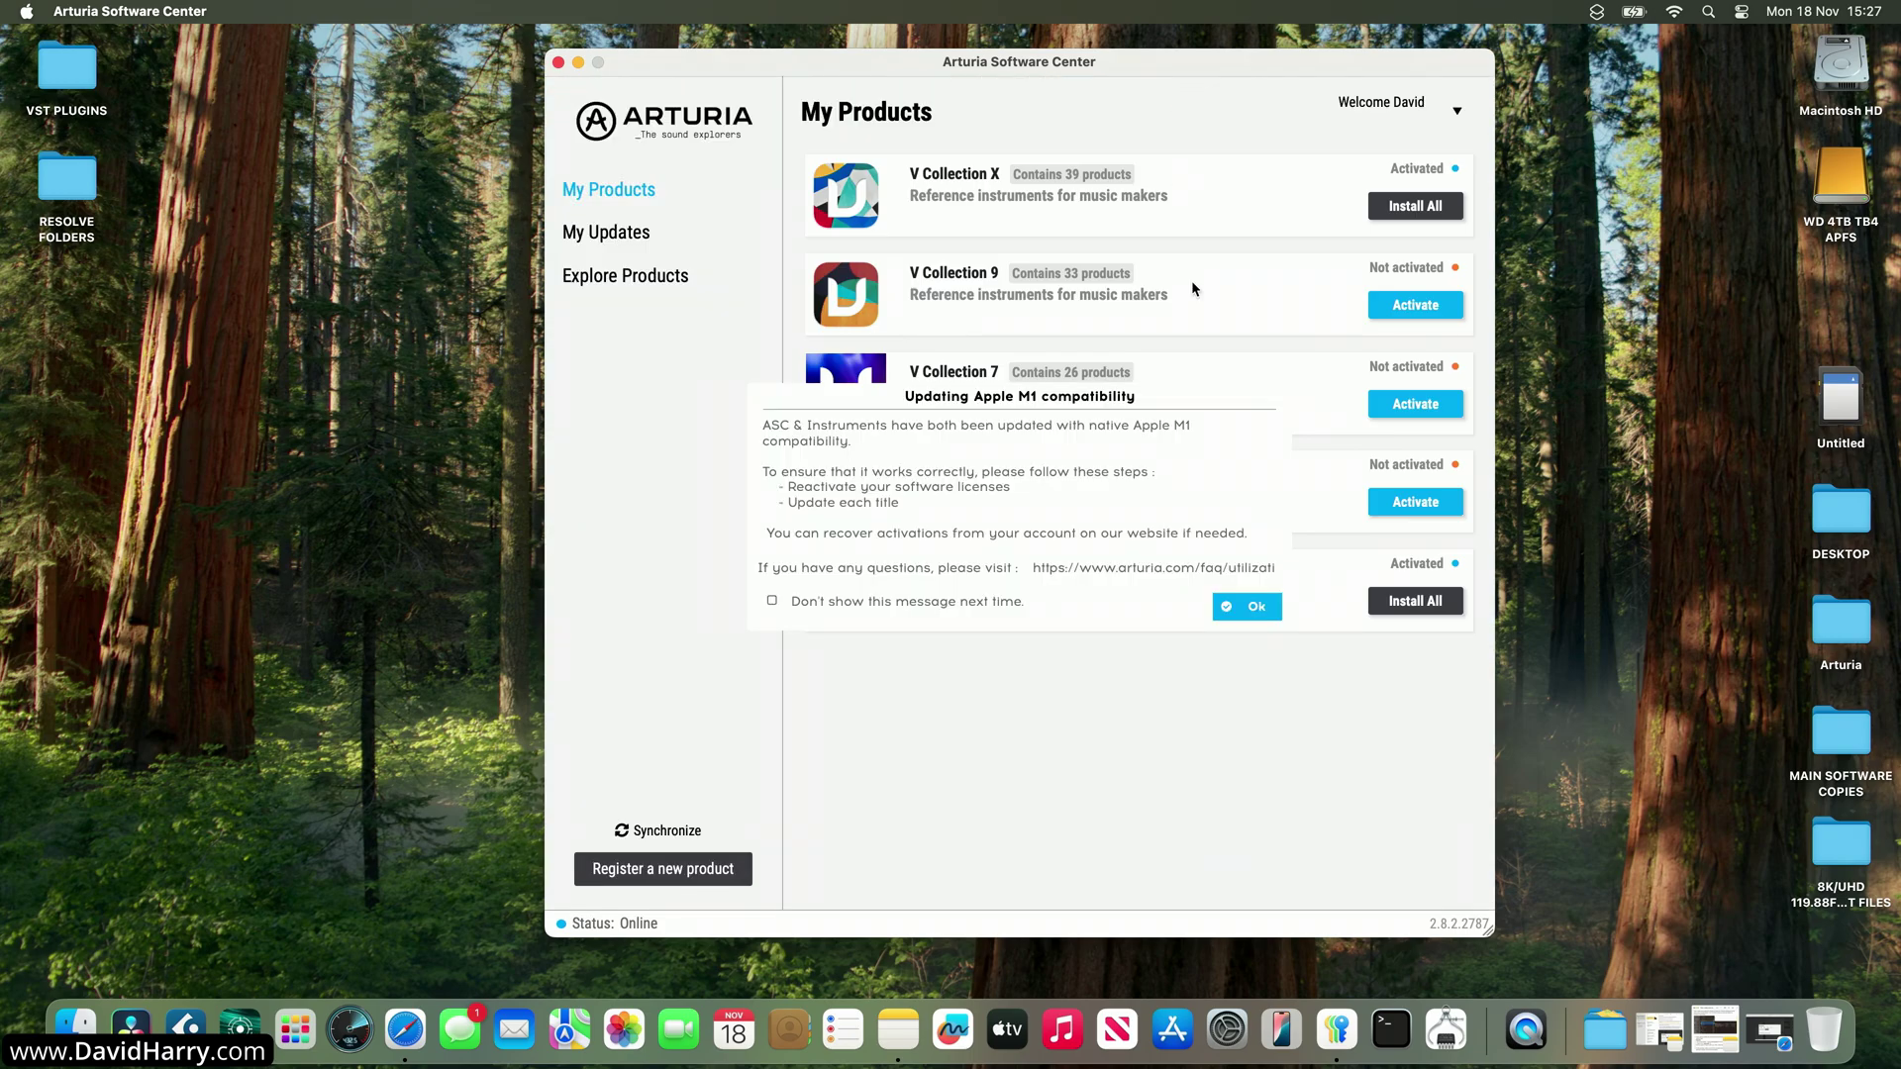
left_click(1255, 607)
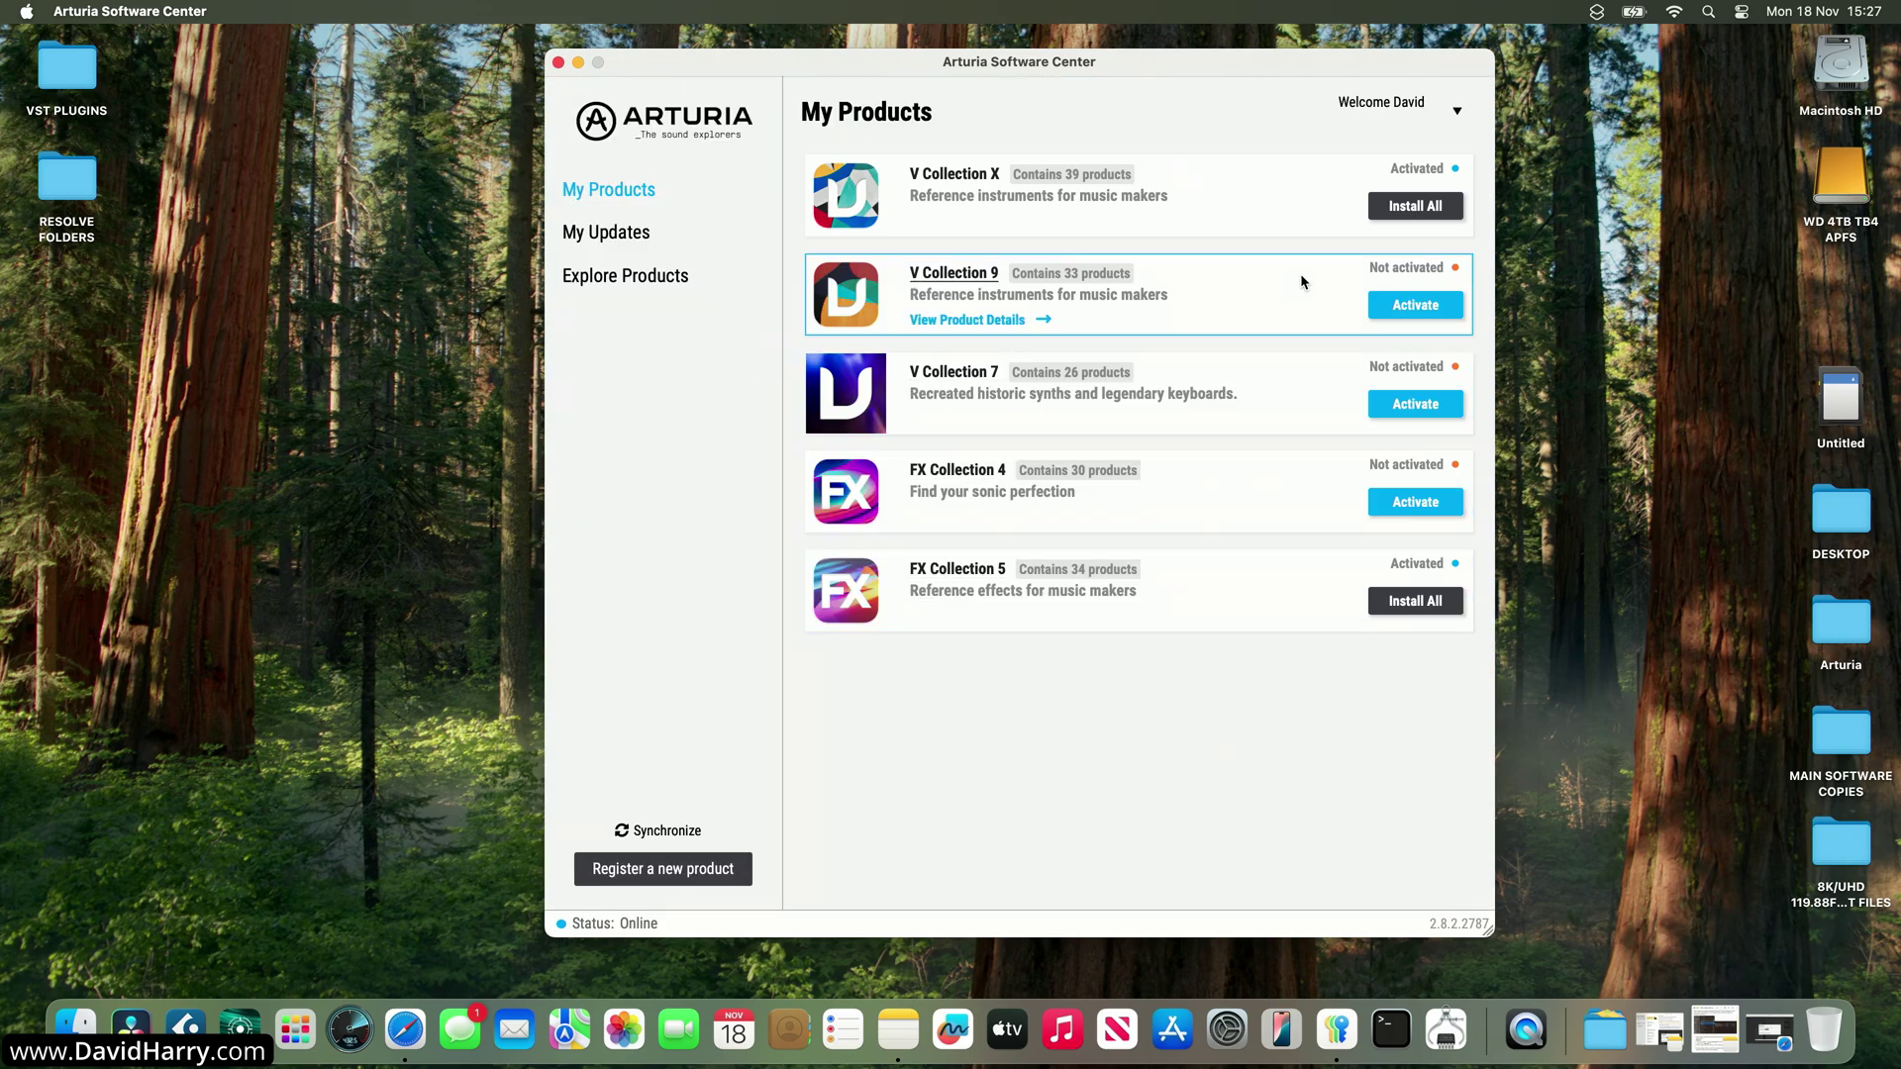
- Retry installing Acid V from V Collection X; it fails again, then close the app
left_click(1316, 199)
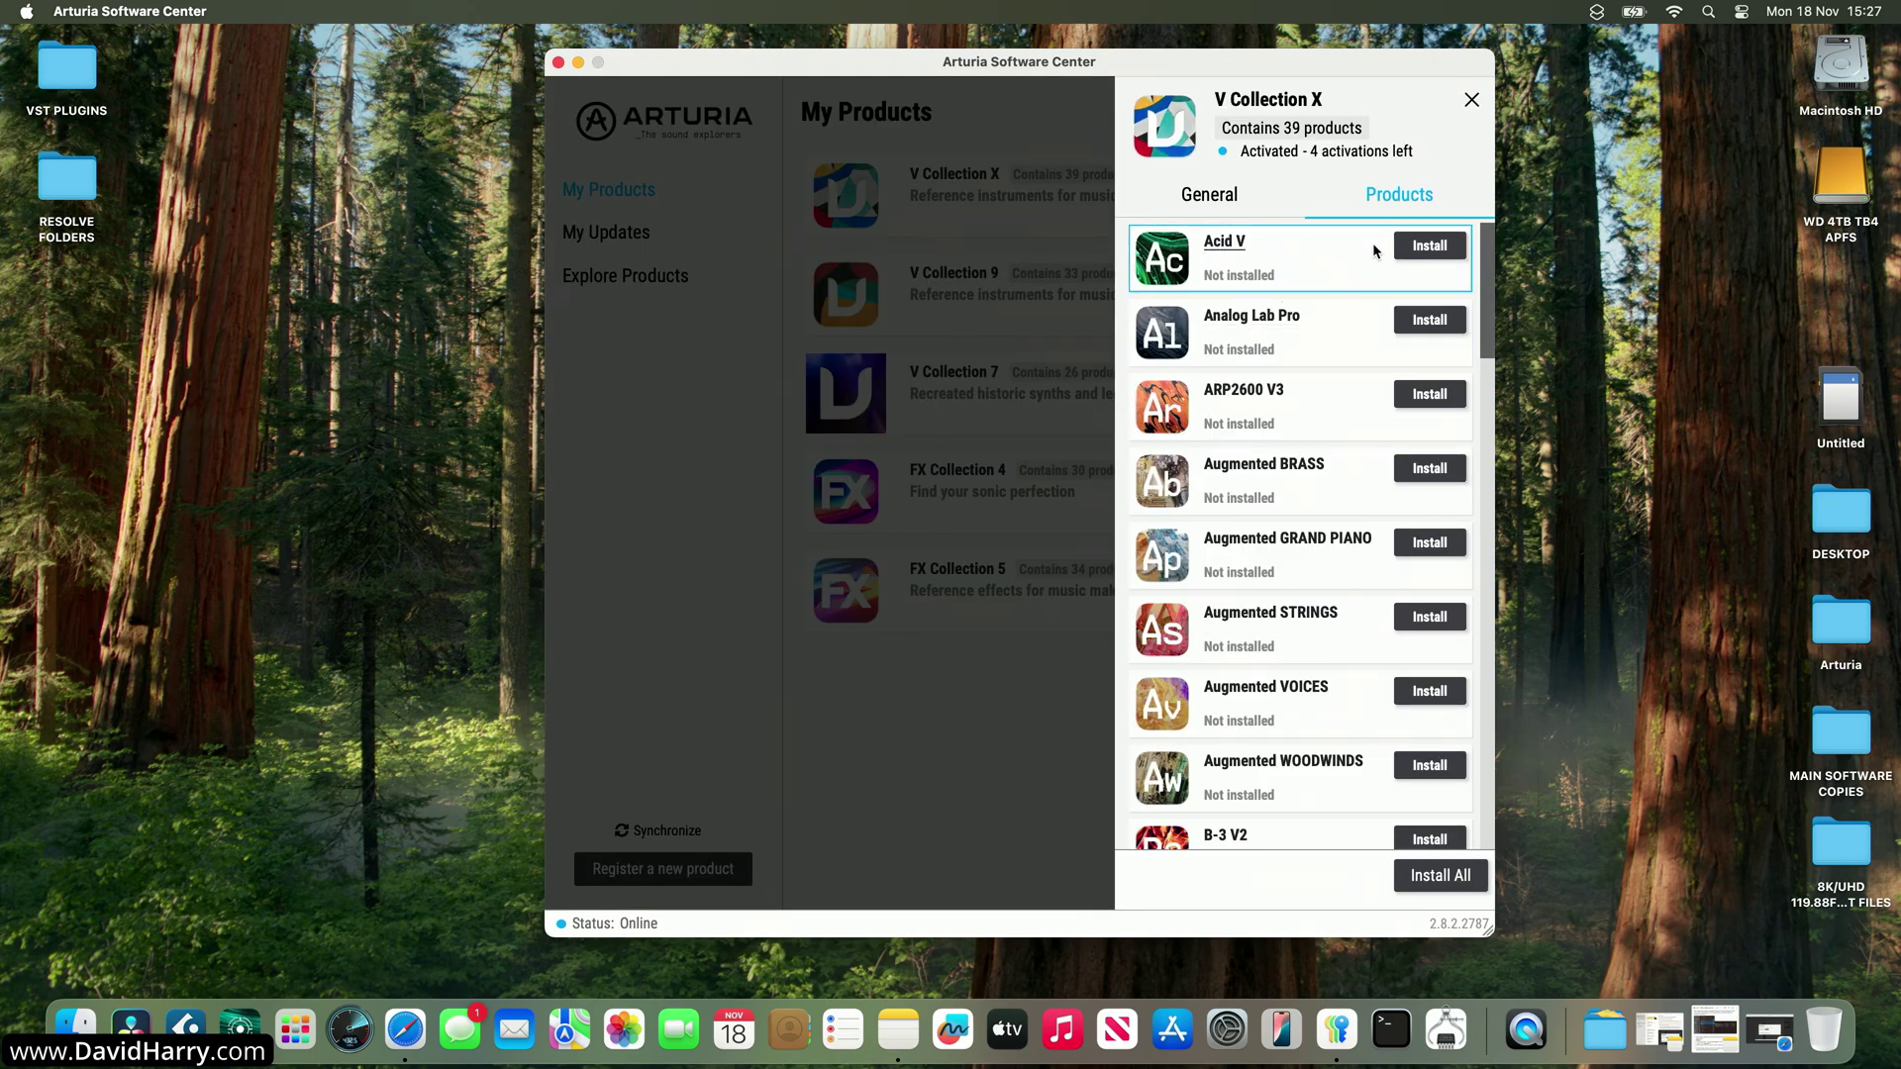
left_click(1428, 246)
left_click(558, 65)
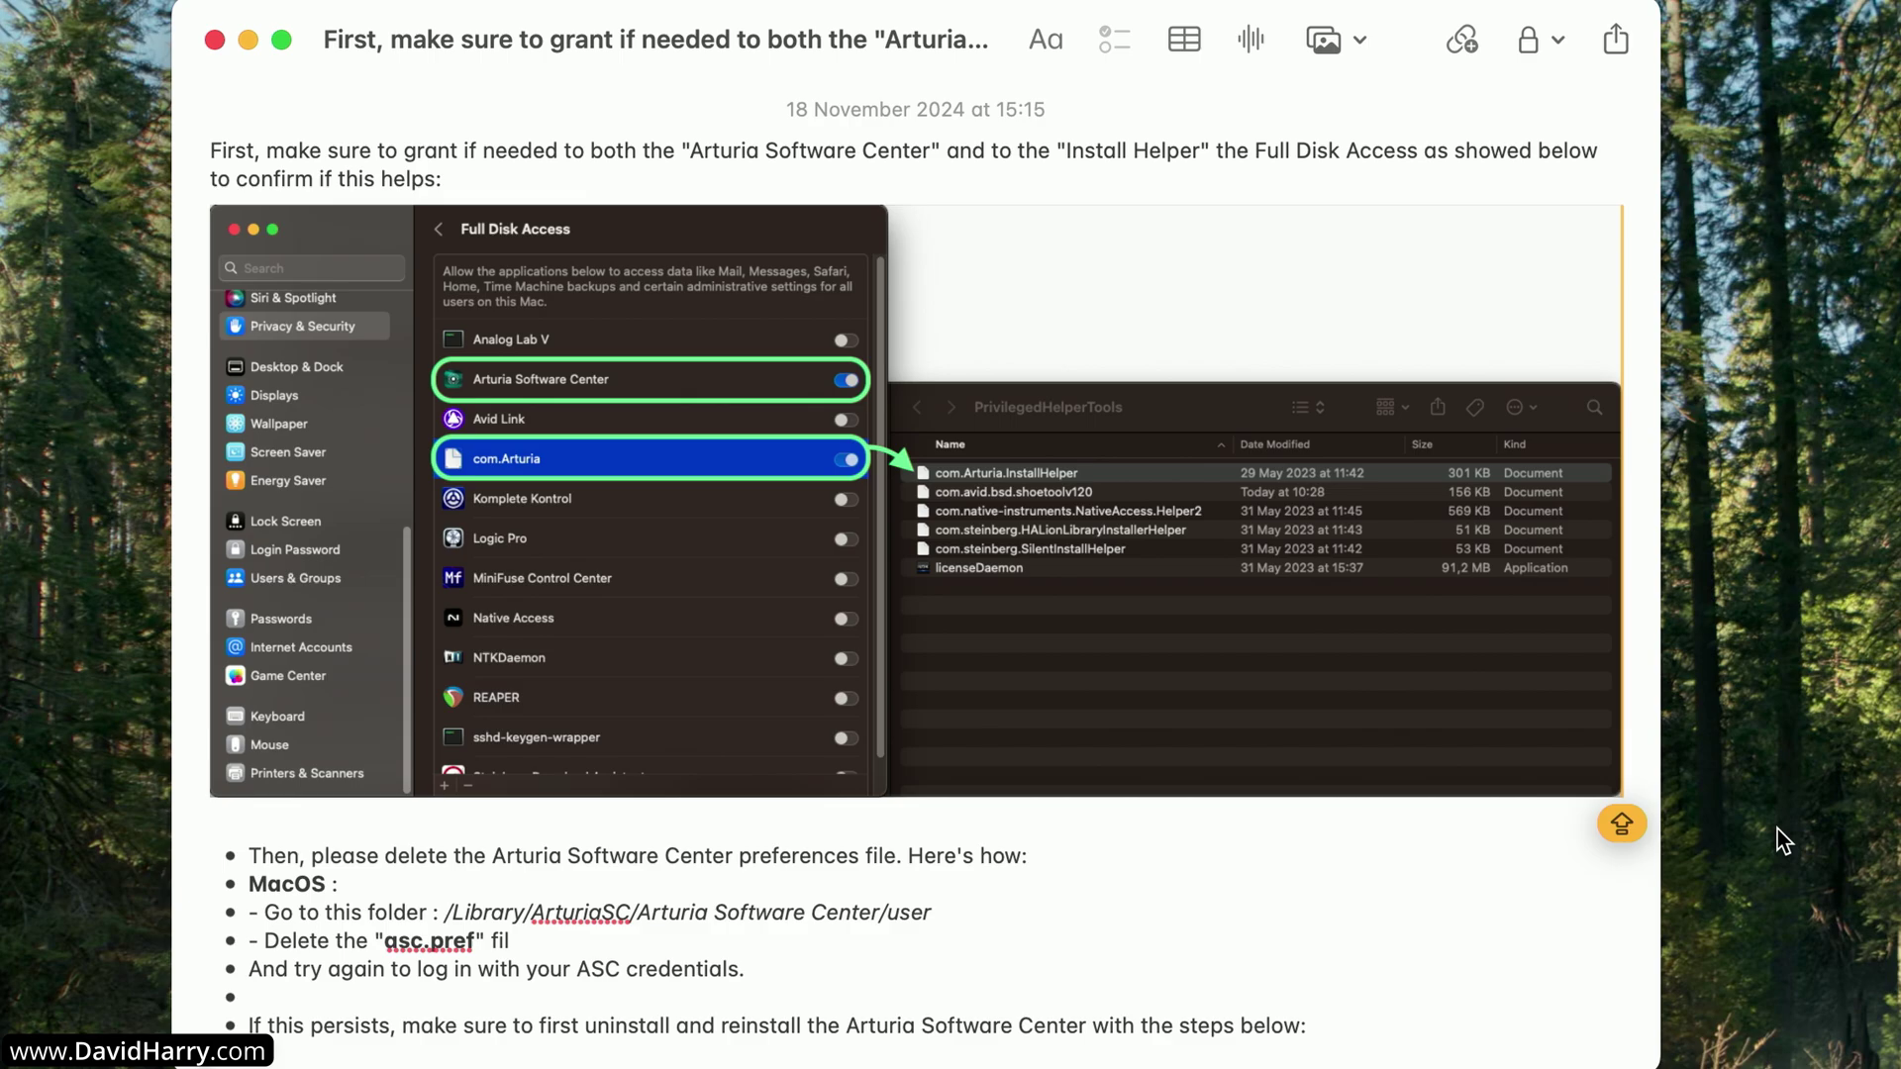
- Scroll the Notes support steps to the Silent install workaround screenshot and resize the window
scroll(1572, 934, "down", 10)
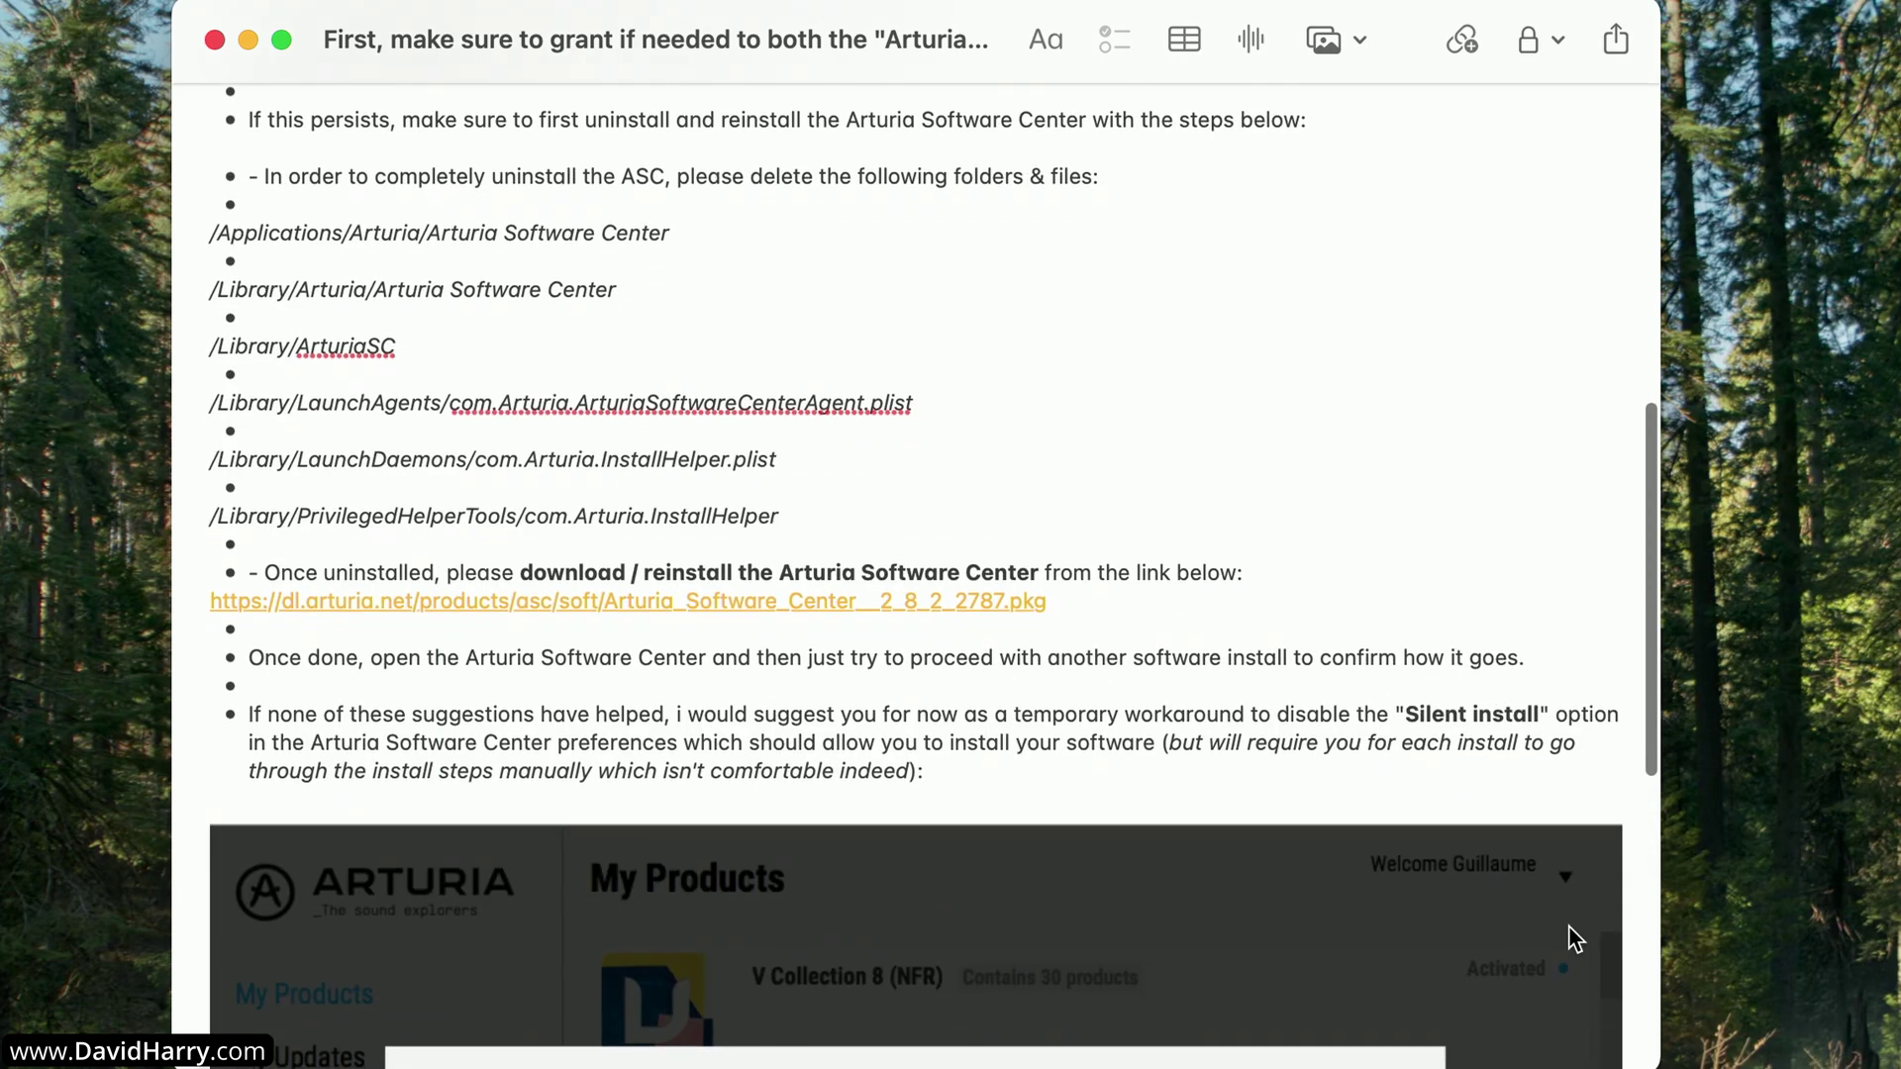
scroll(1574, 935, "up", 1)
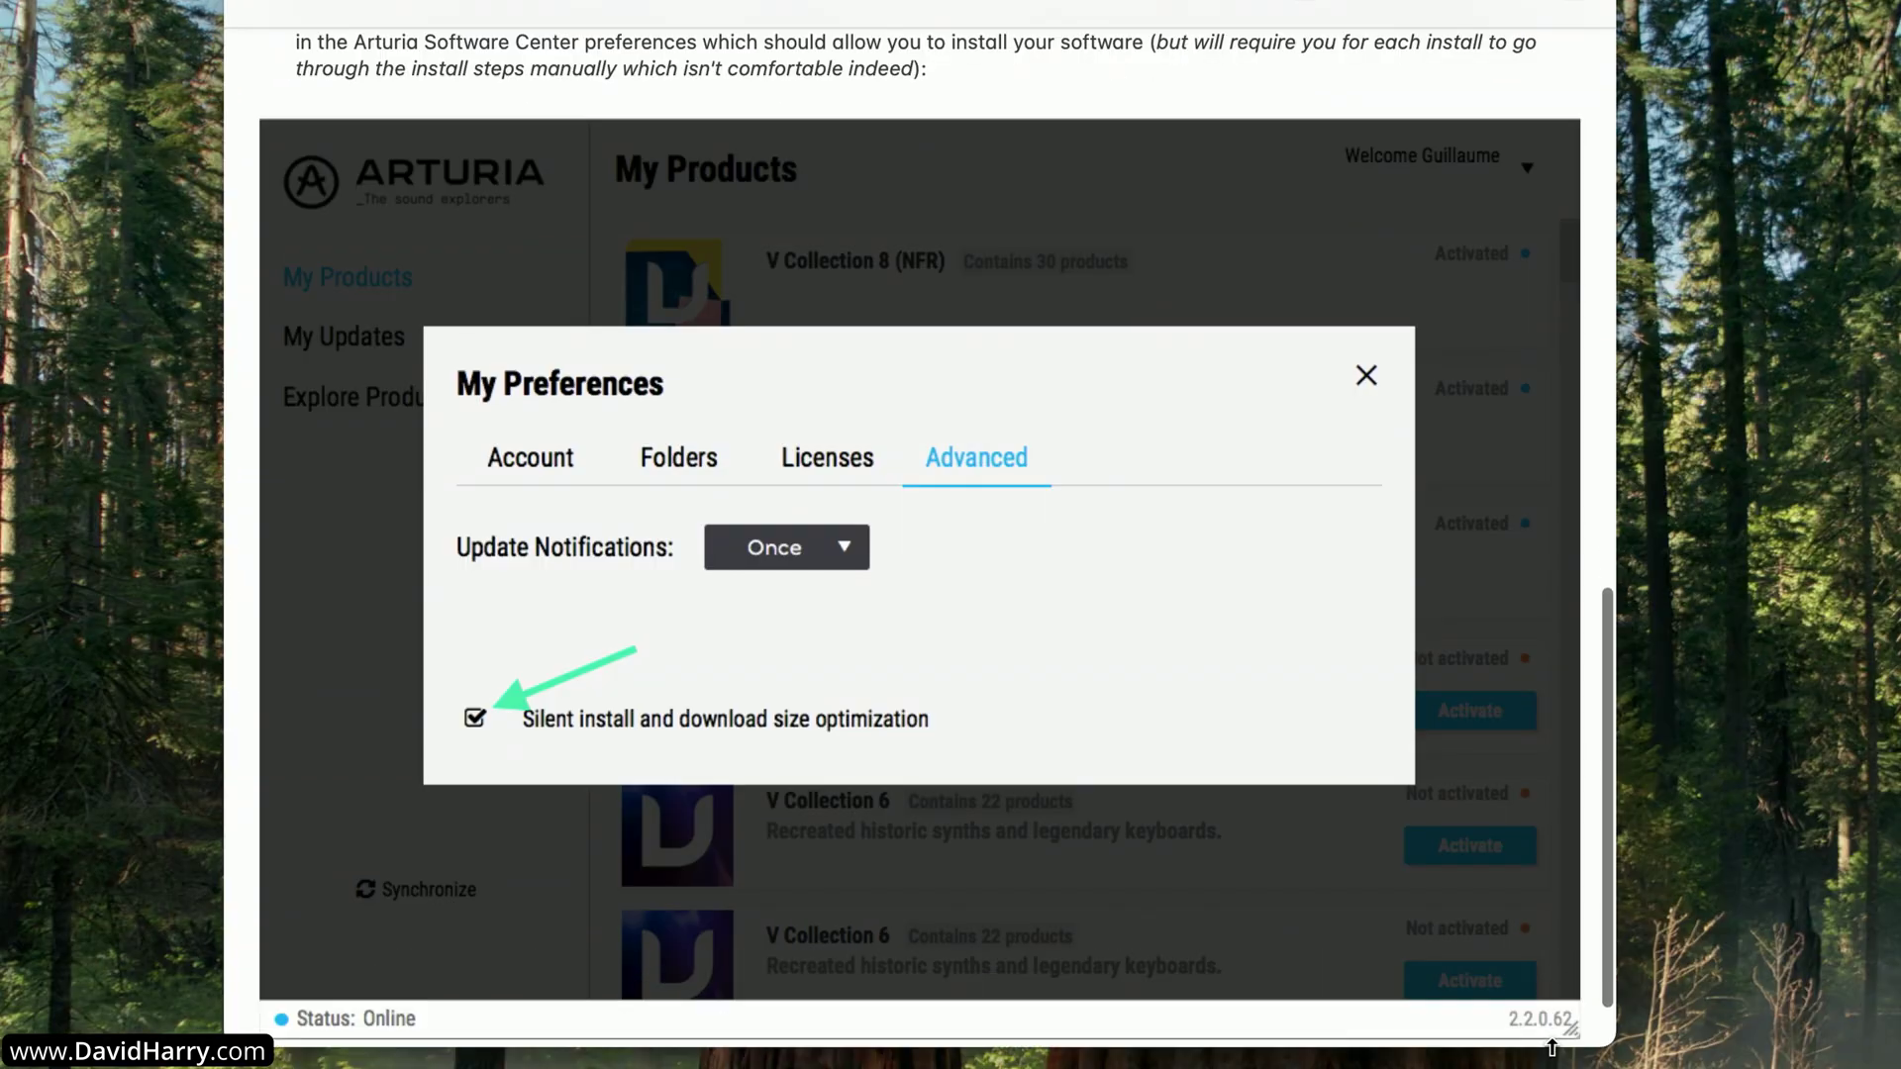
scroll(1547, 948, "up", 2)
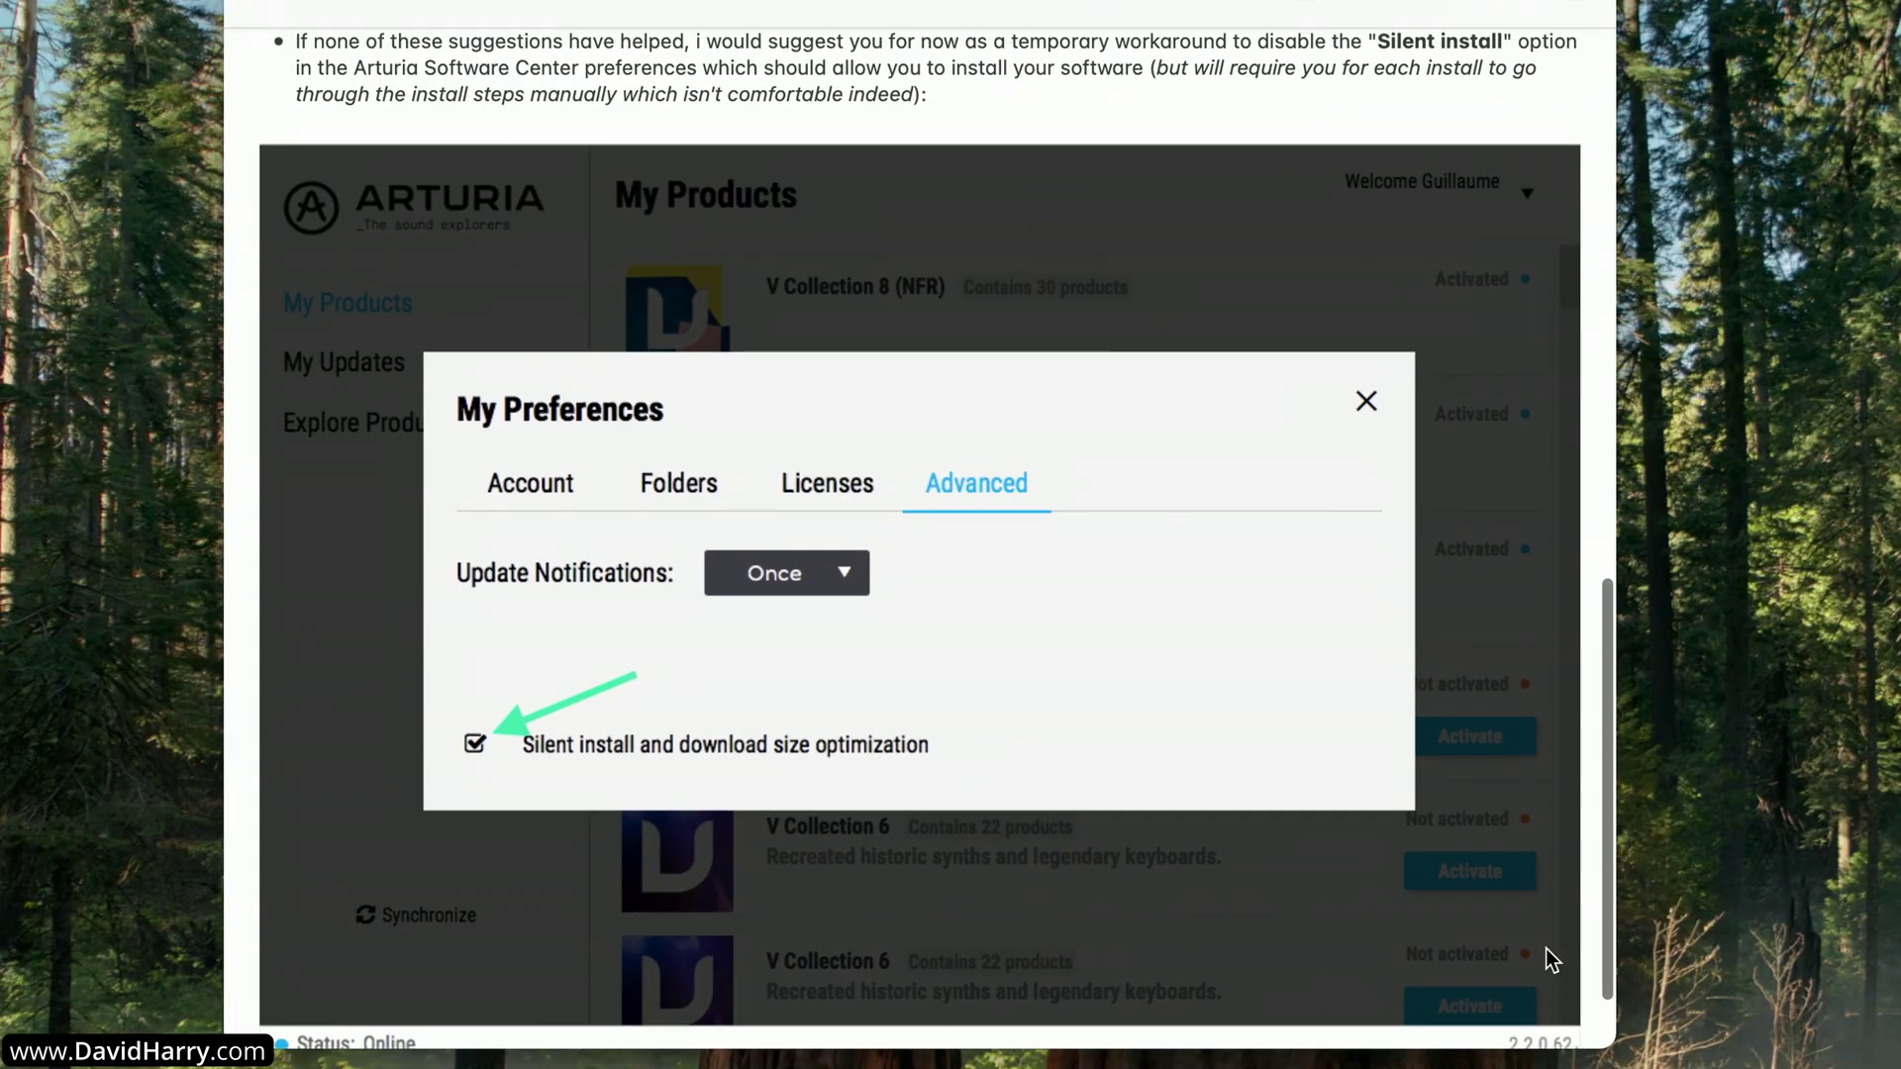
left_click_drag(1399, 1049, 1399, 1068)
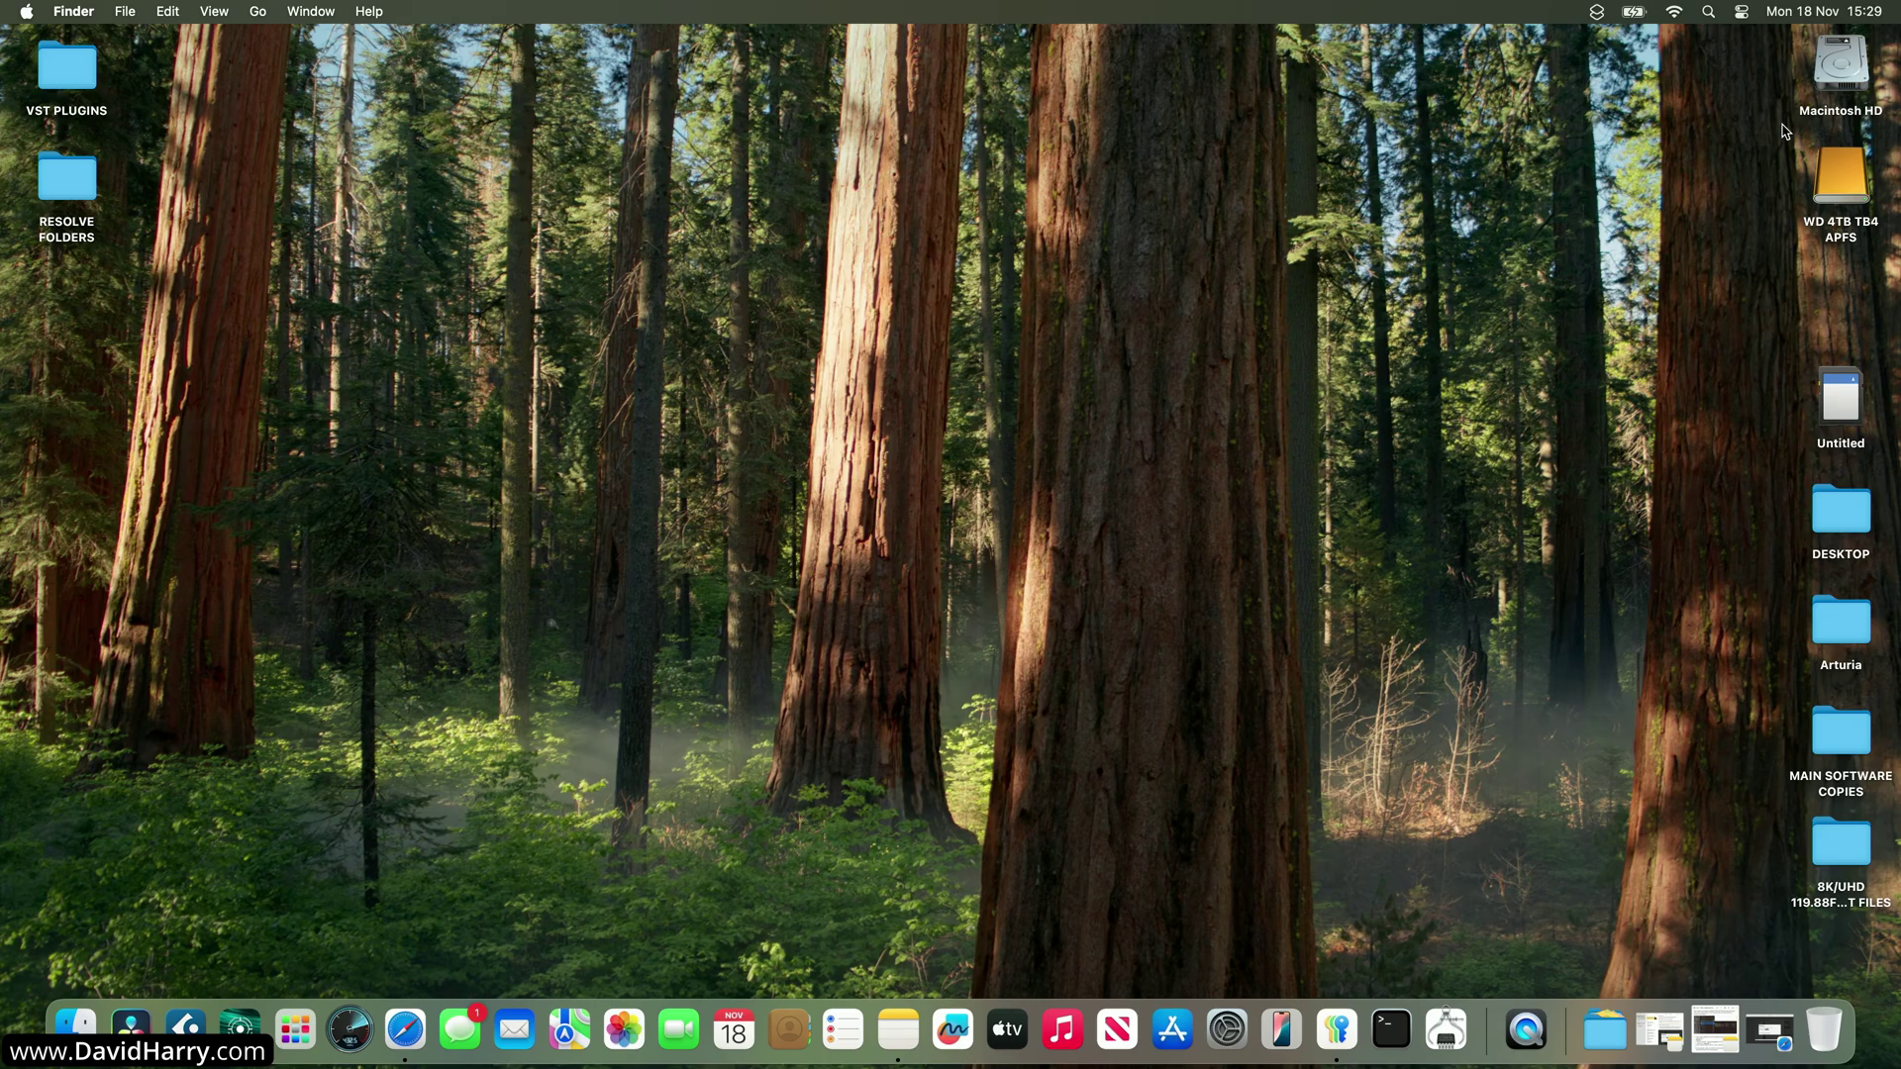
- Inspect the Arturia folder under Macintosh HD > Applications
double_click(1843, 66)
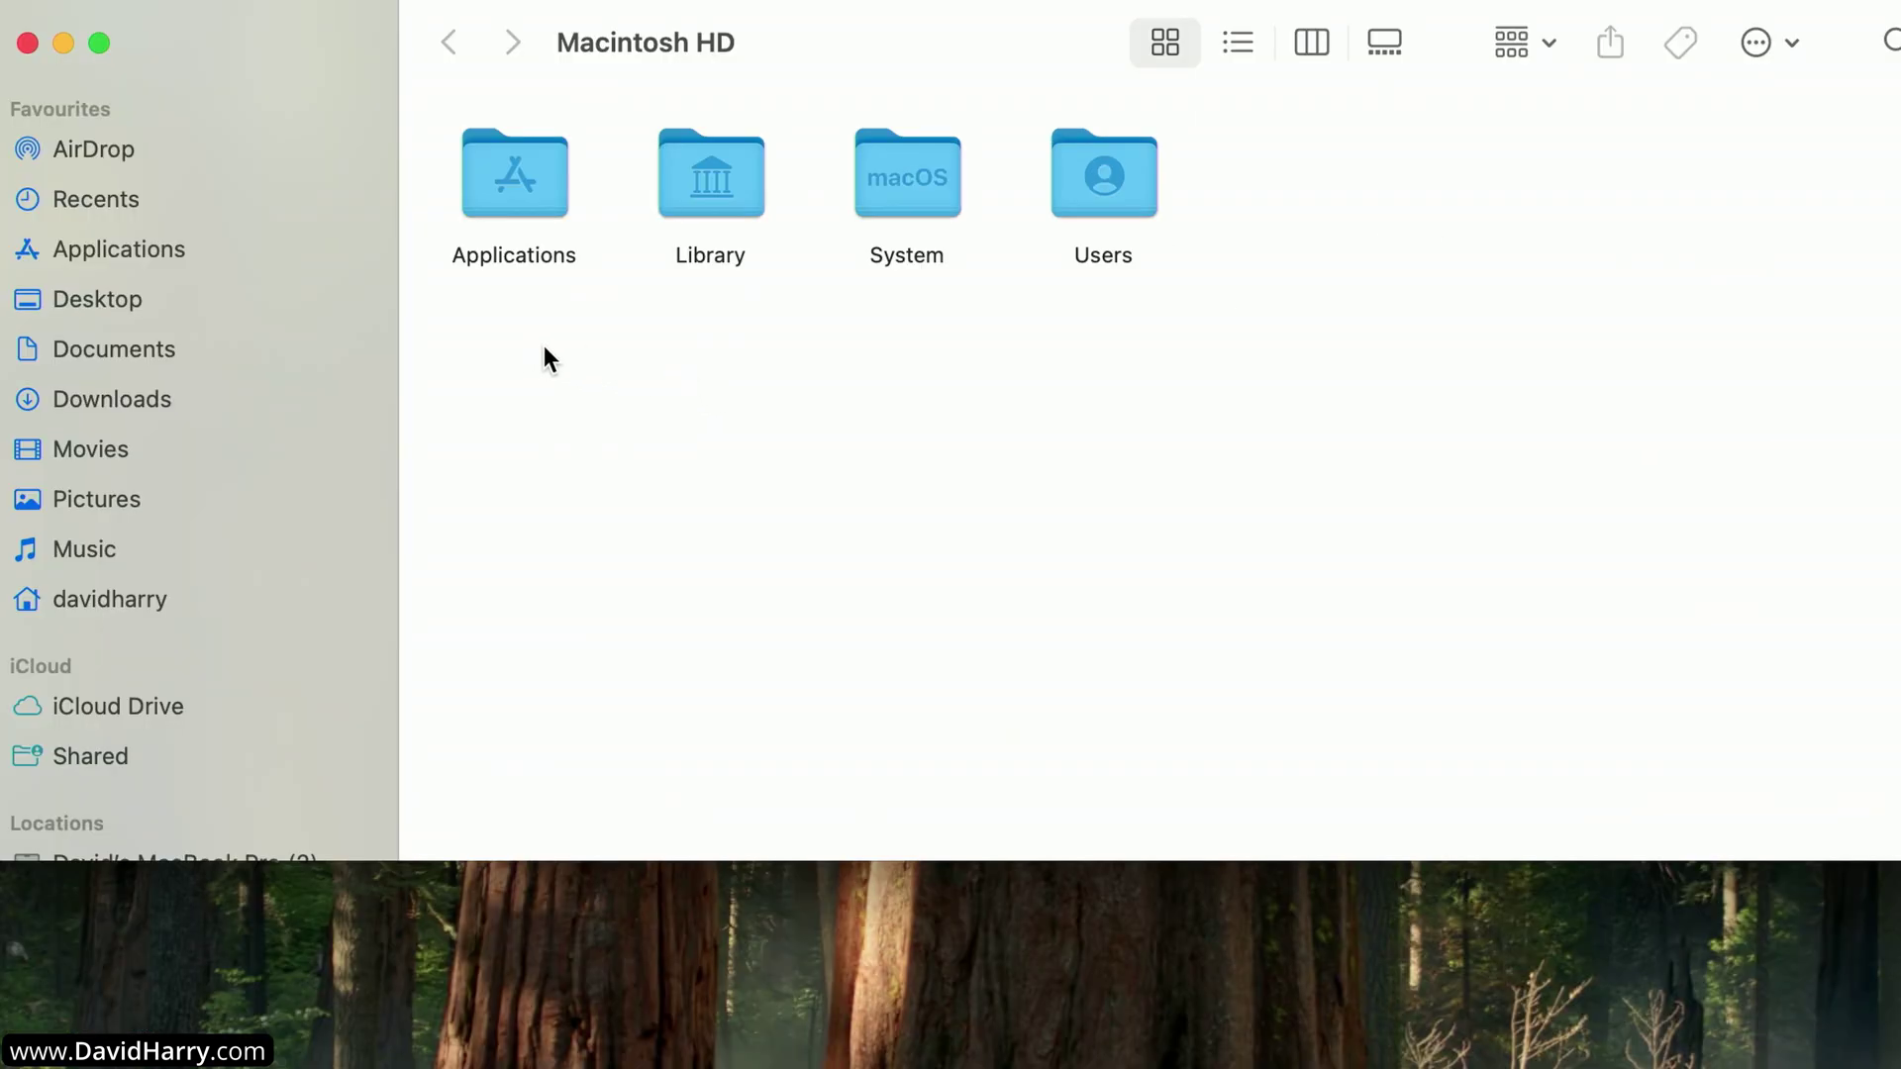
double_click(508, 186)
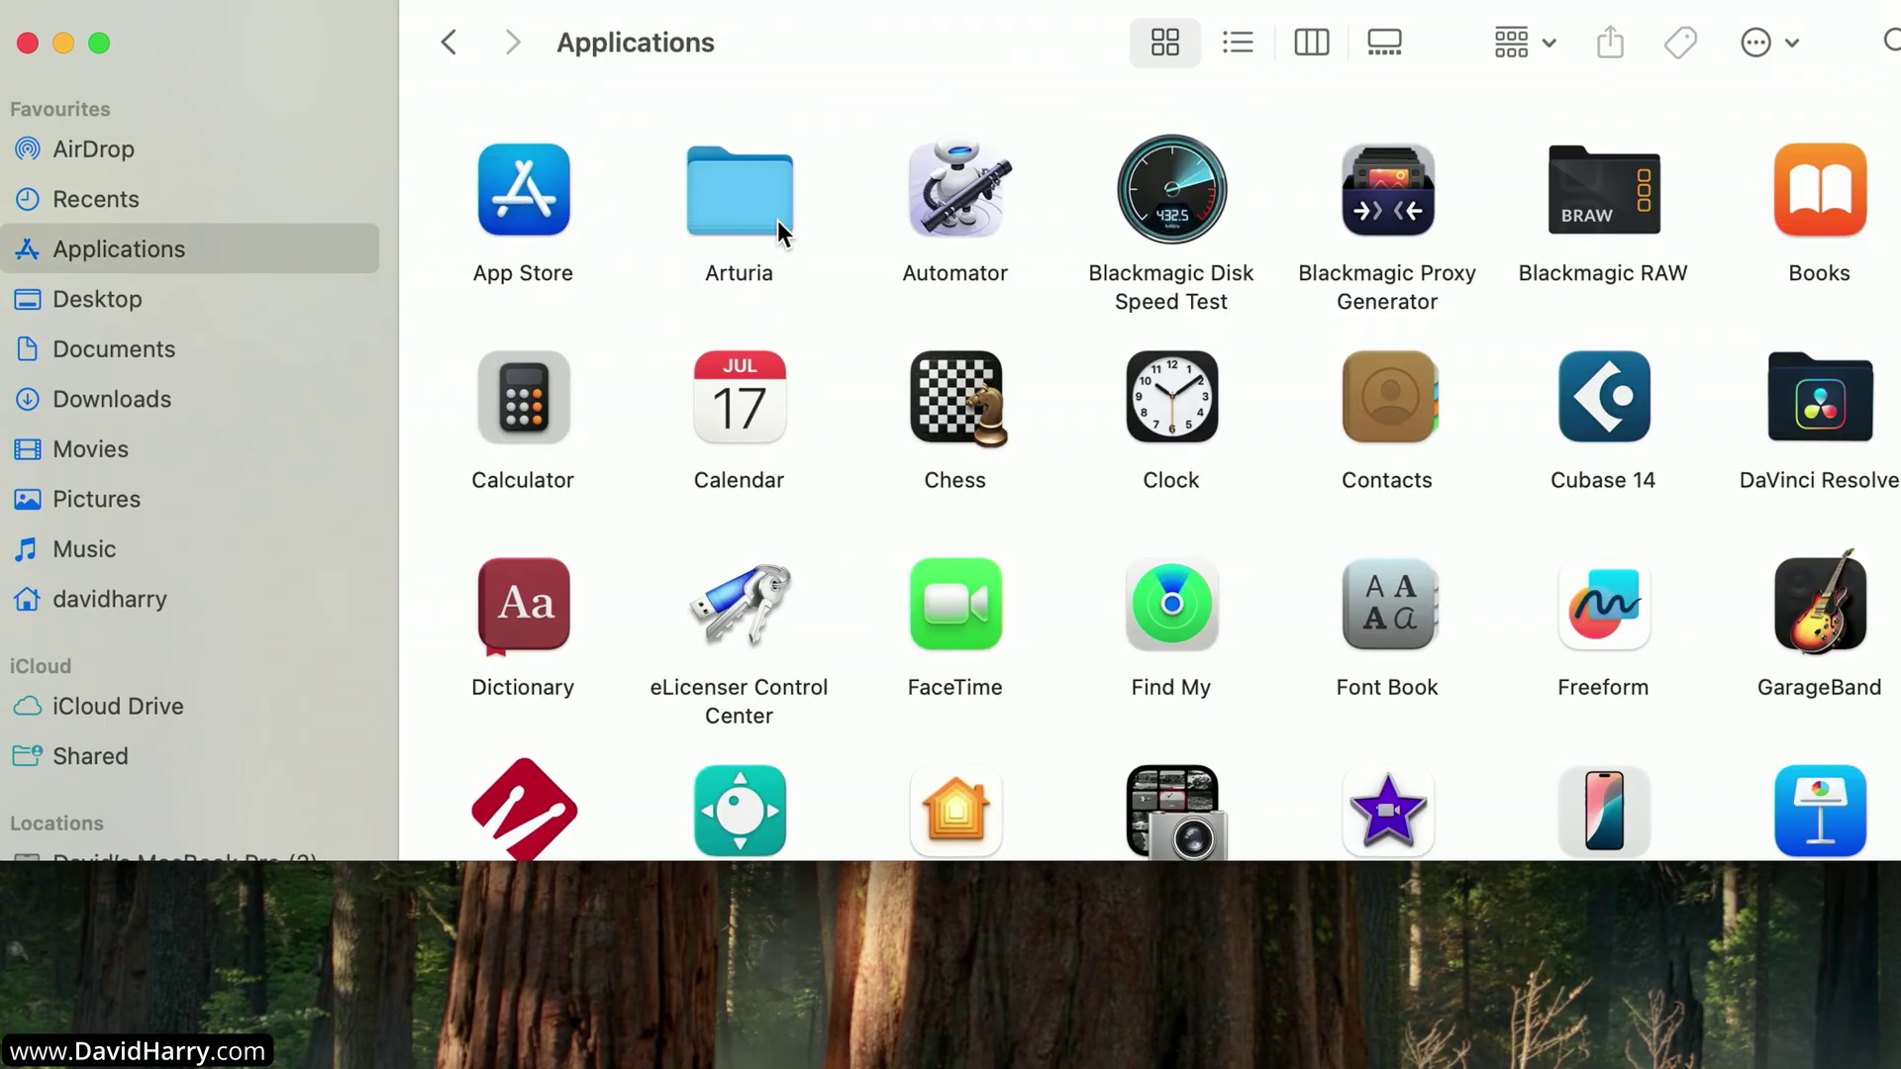
double_click(738, 203)
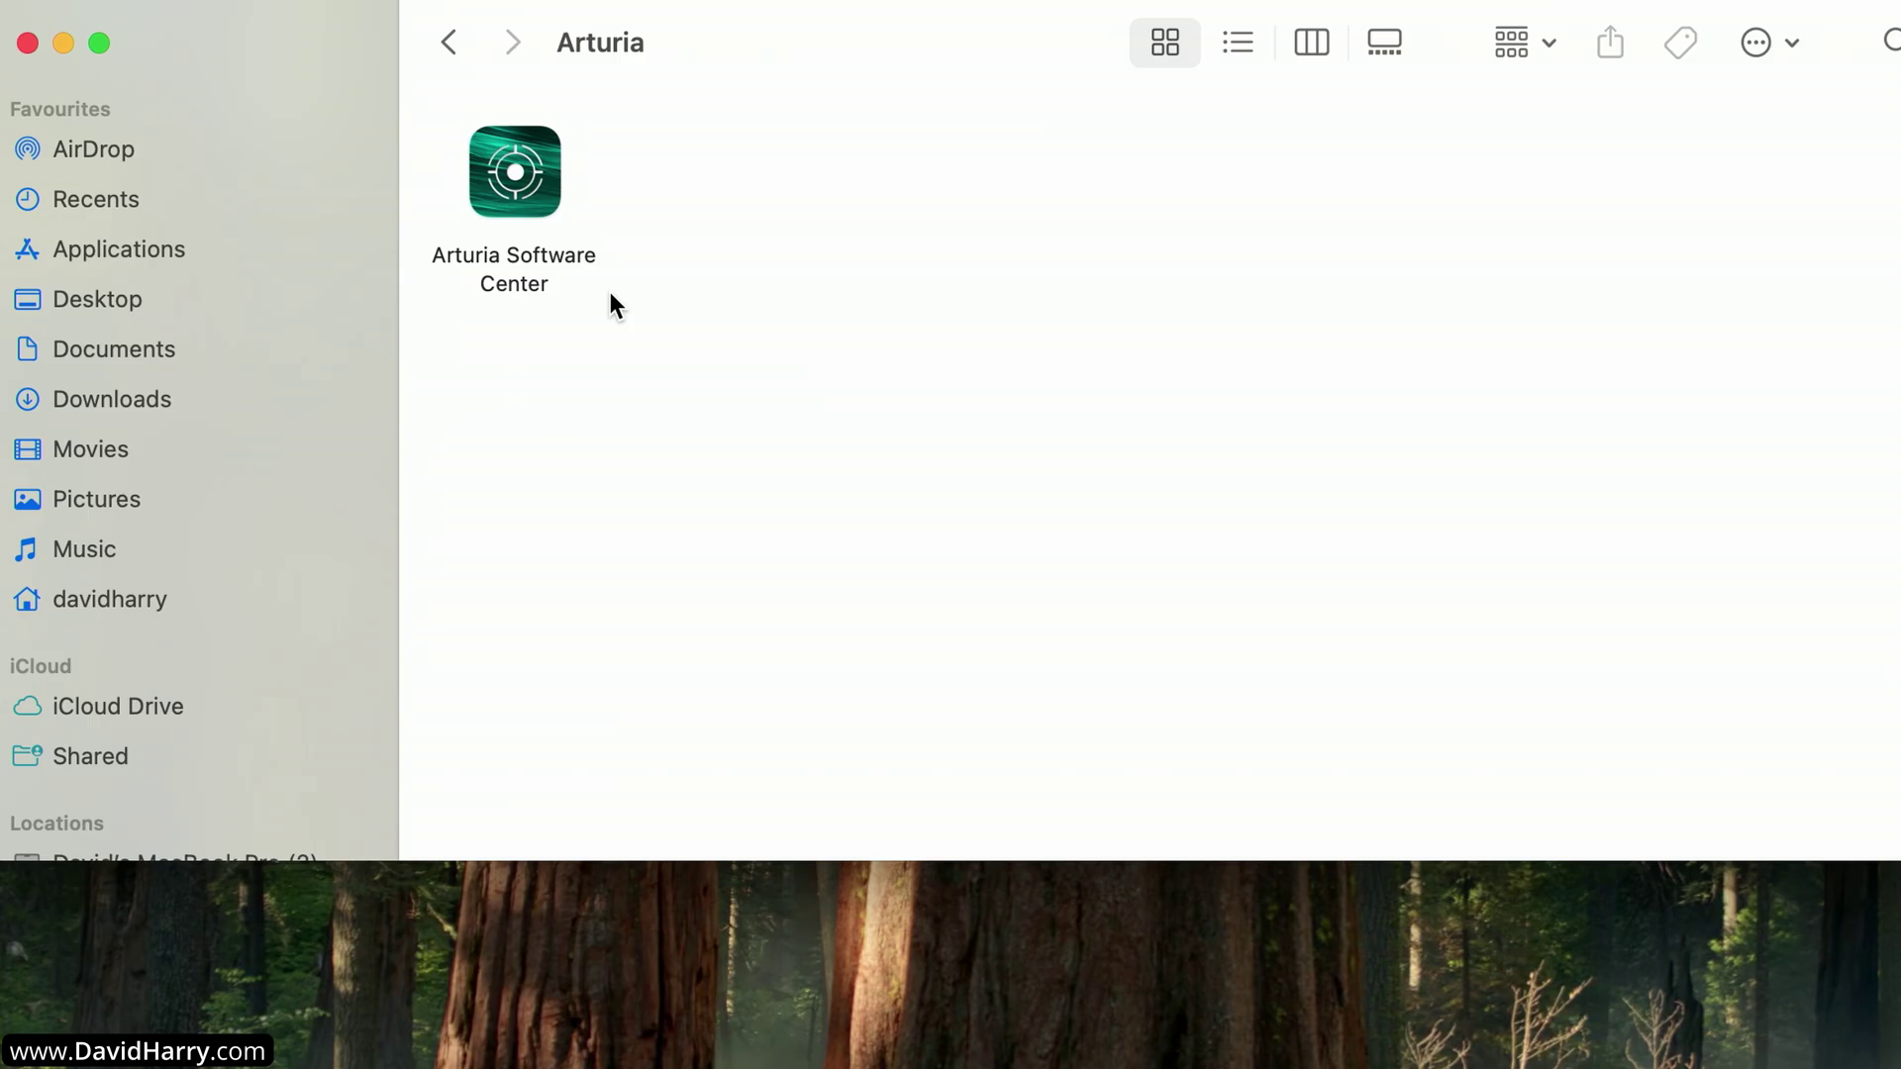
- Return to the drive root and open the top-level Library folder containing ArturiaSC
left_click(448, 39)
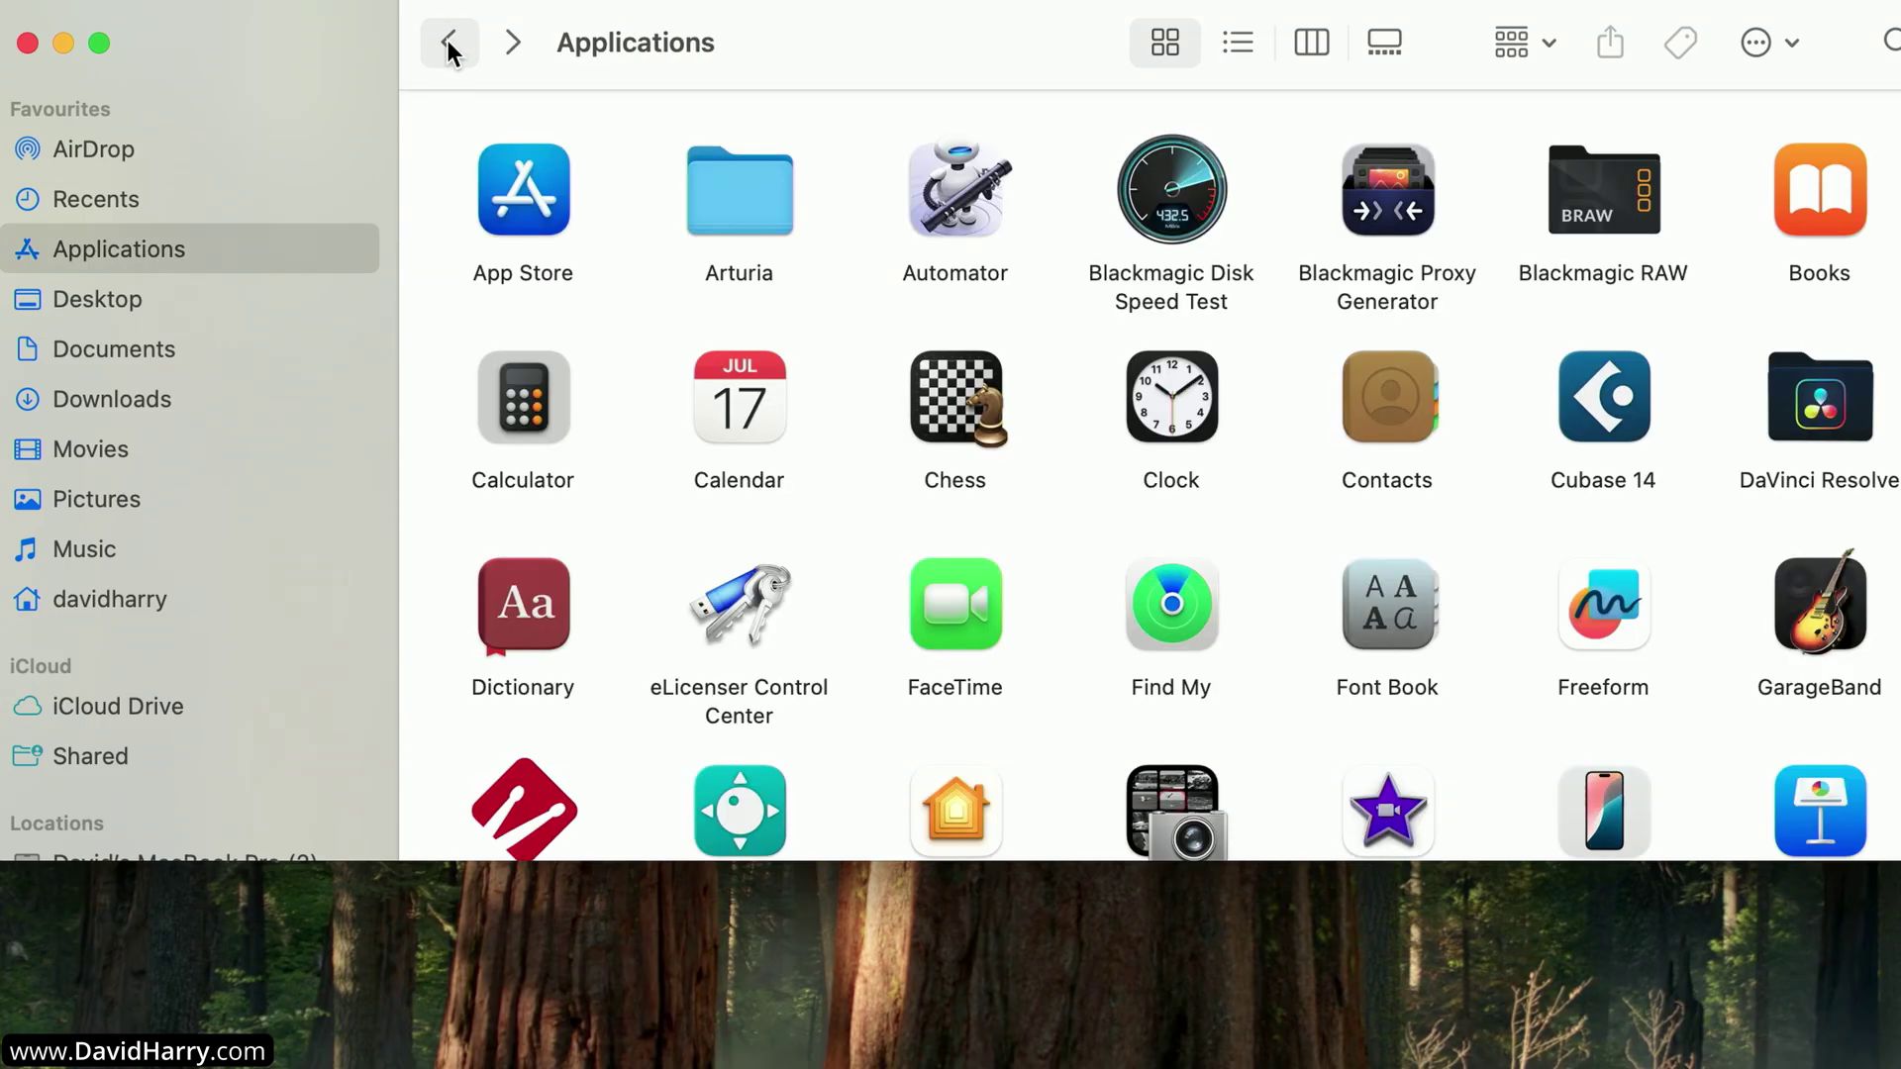
left_click(447, 39)
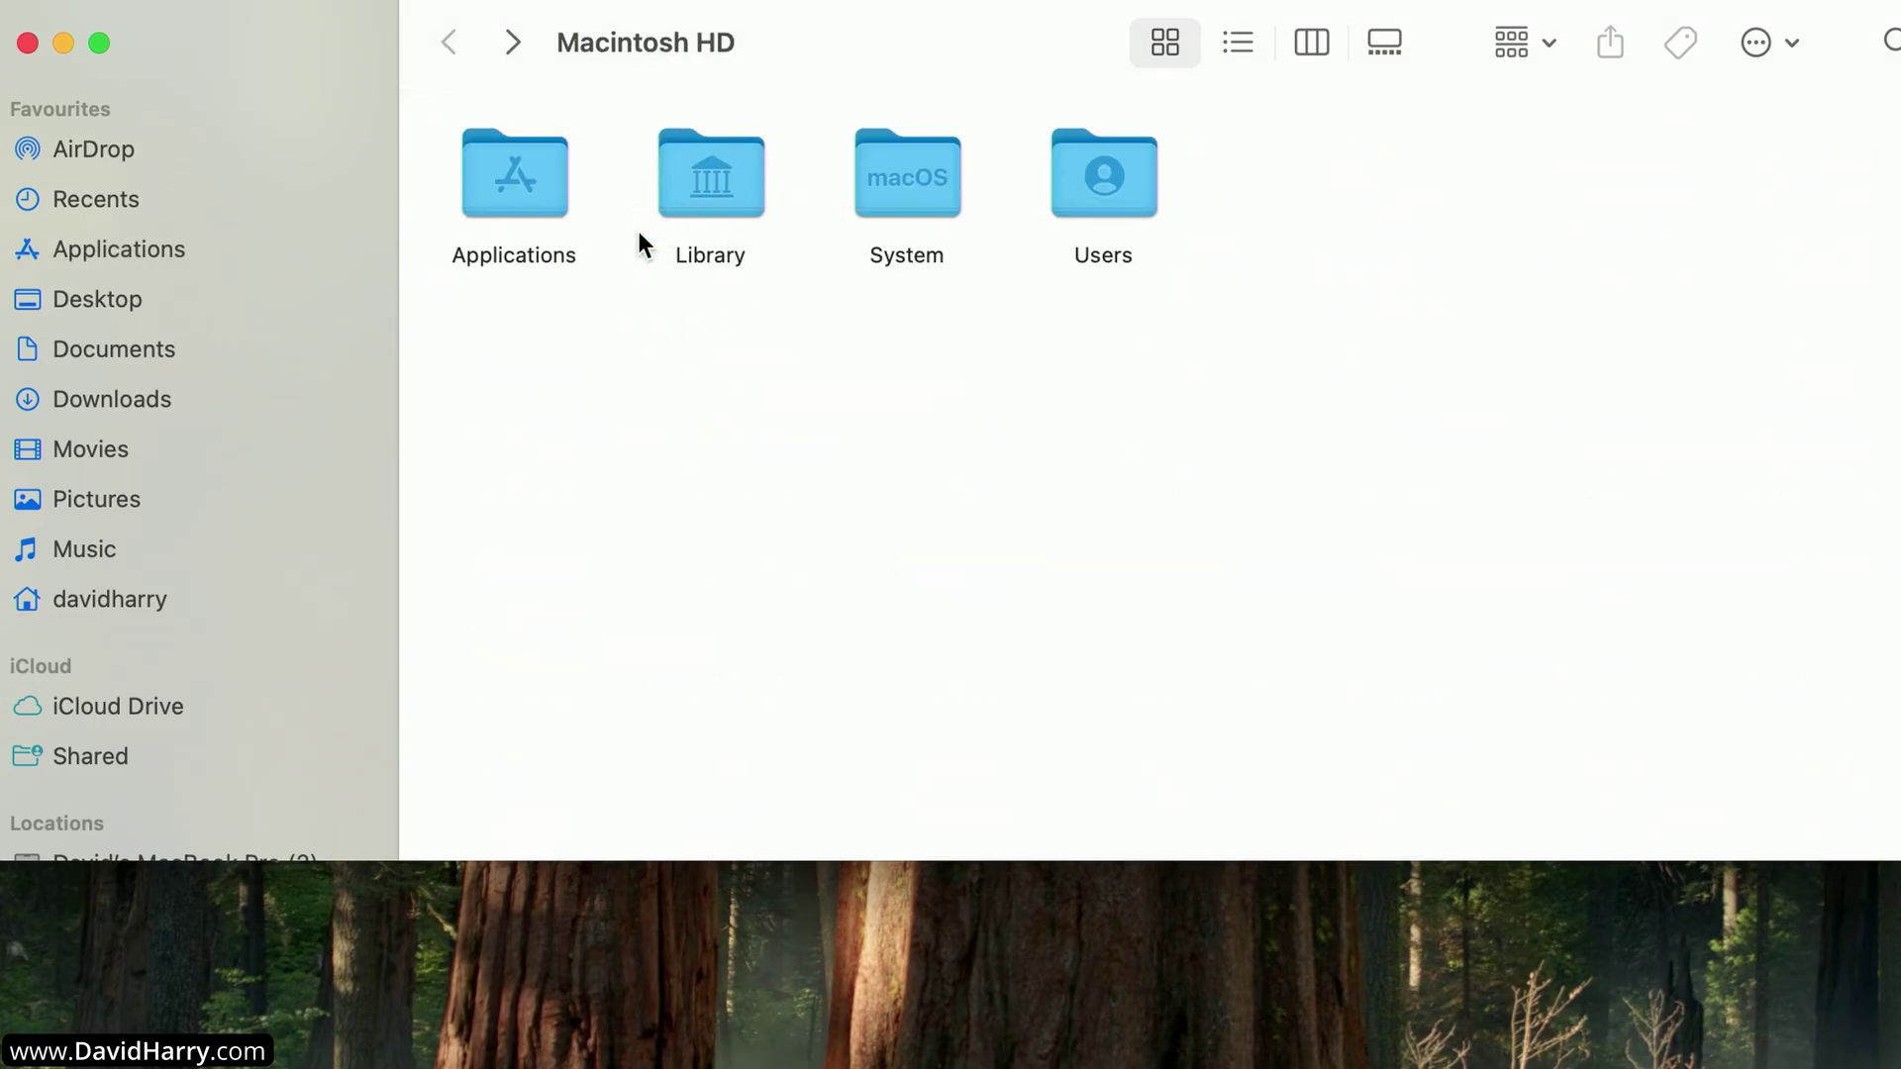
double_click(713, 193)
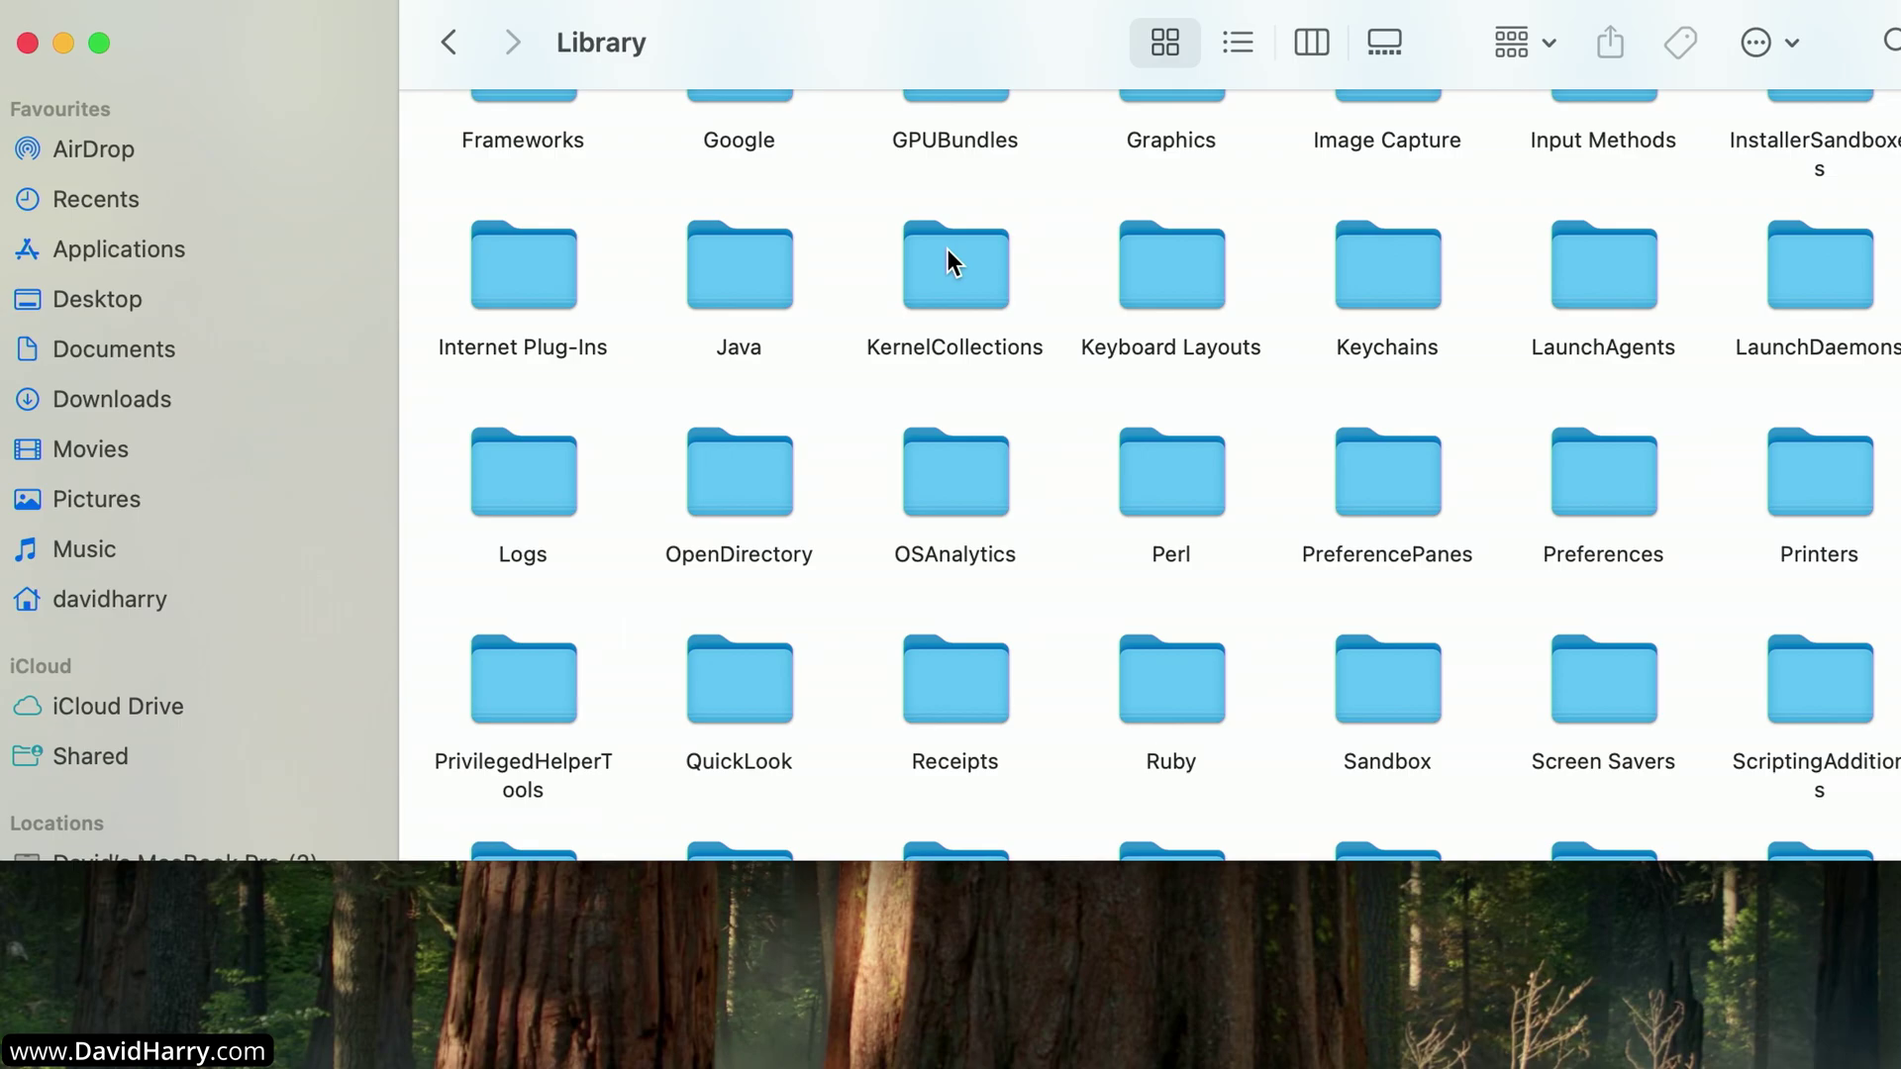
scroll(942, 208, "up", 5)
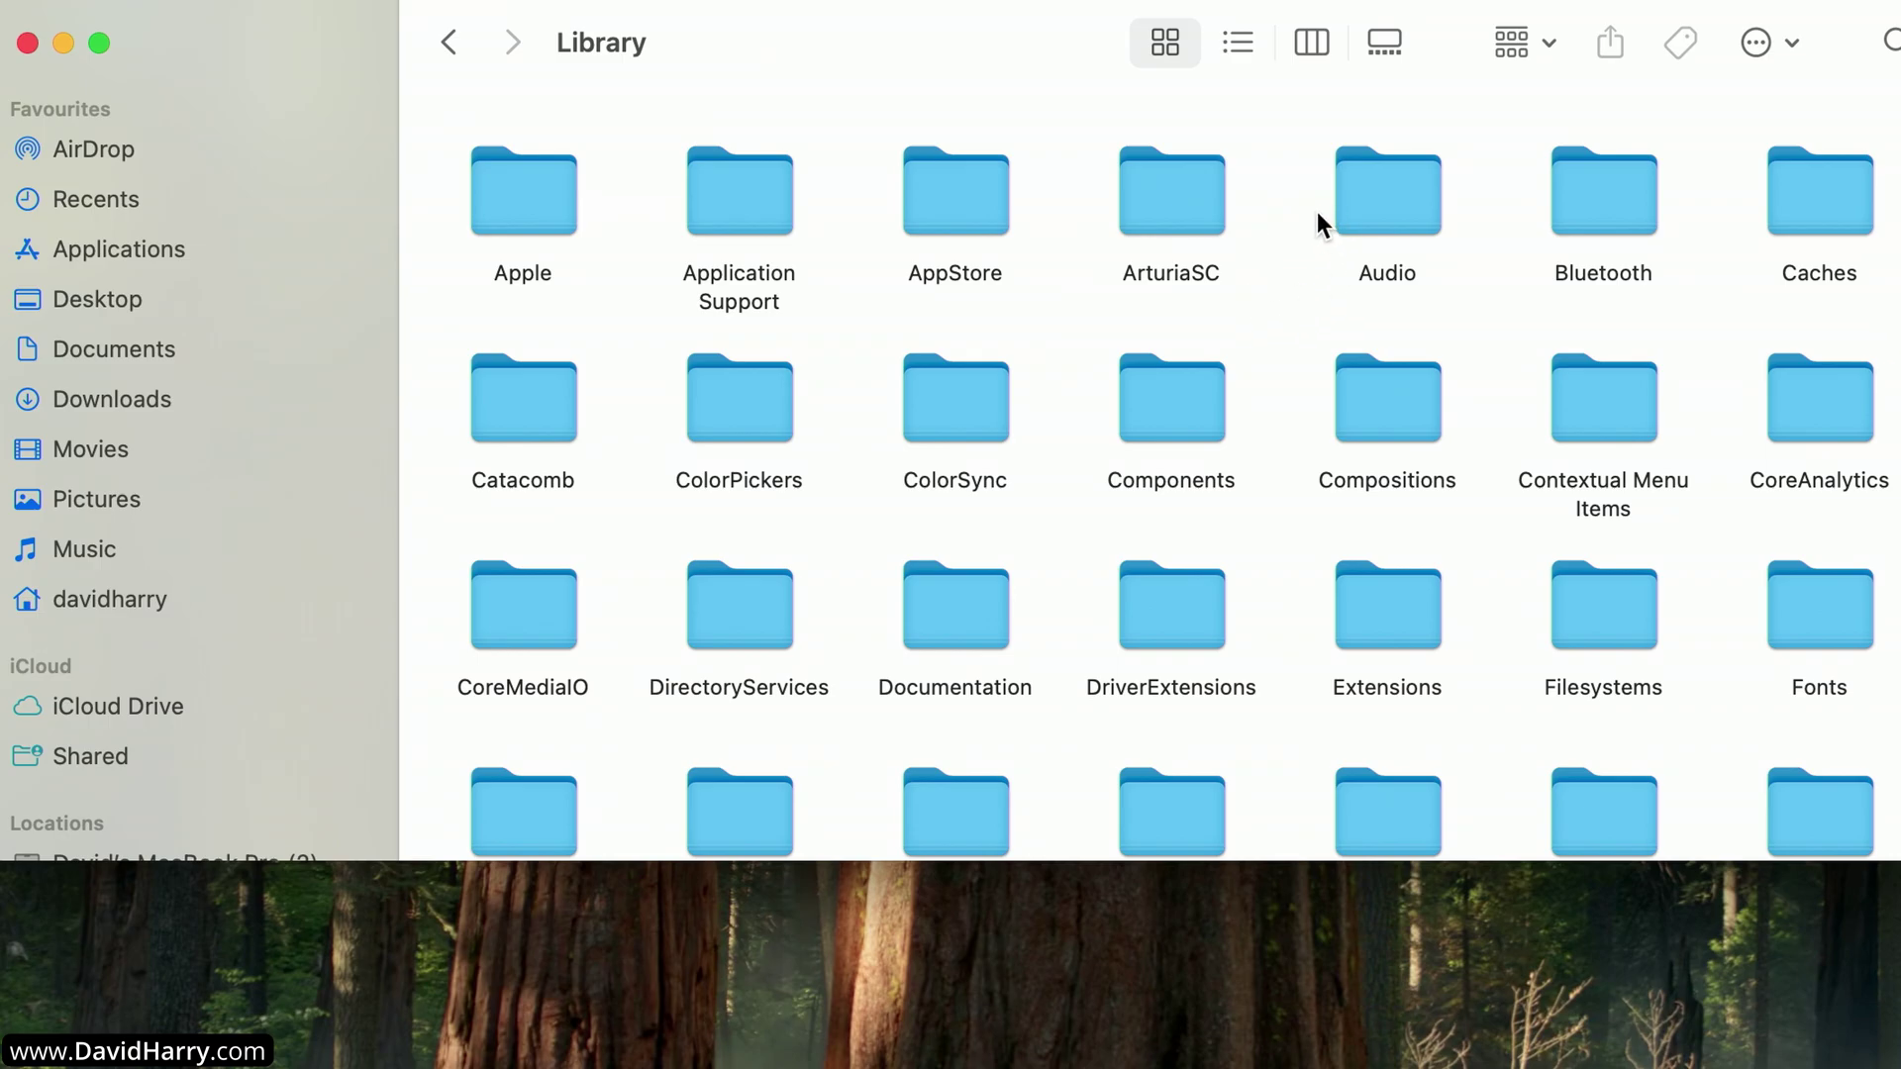
double_click(1154, 200)
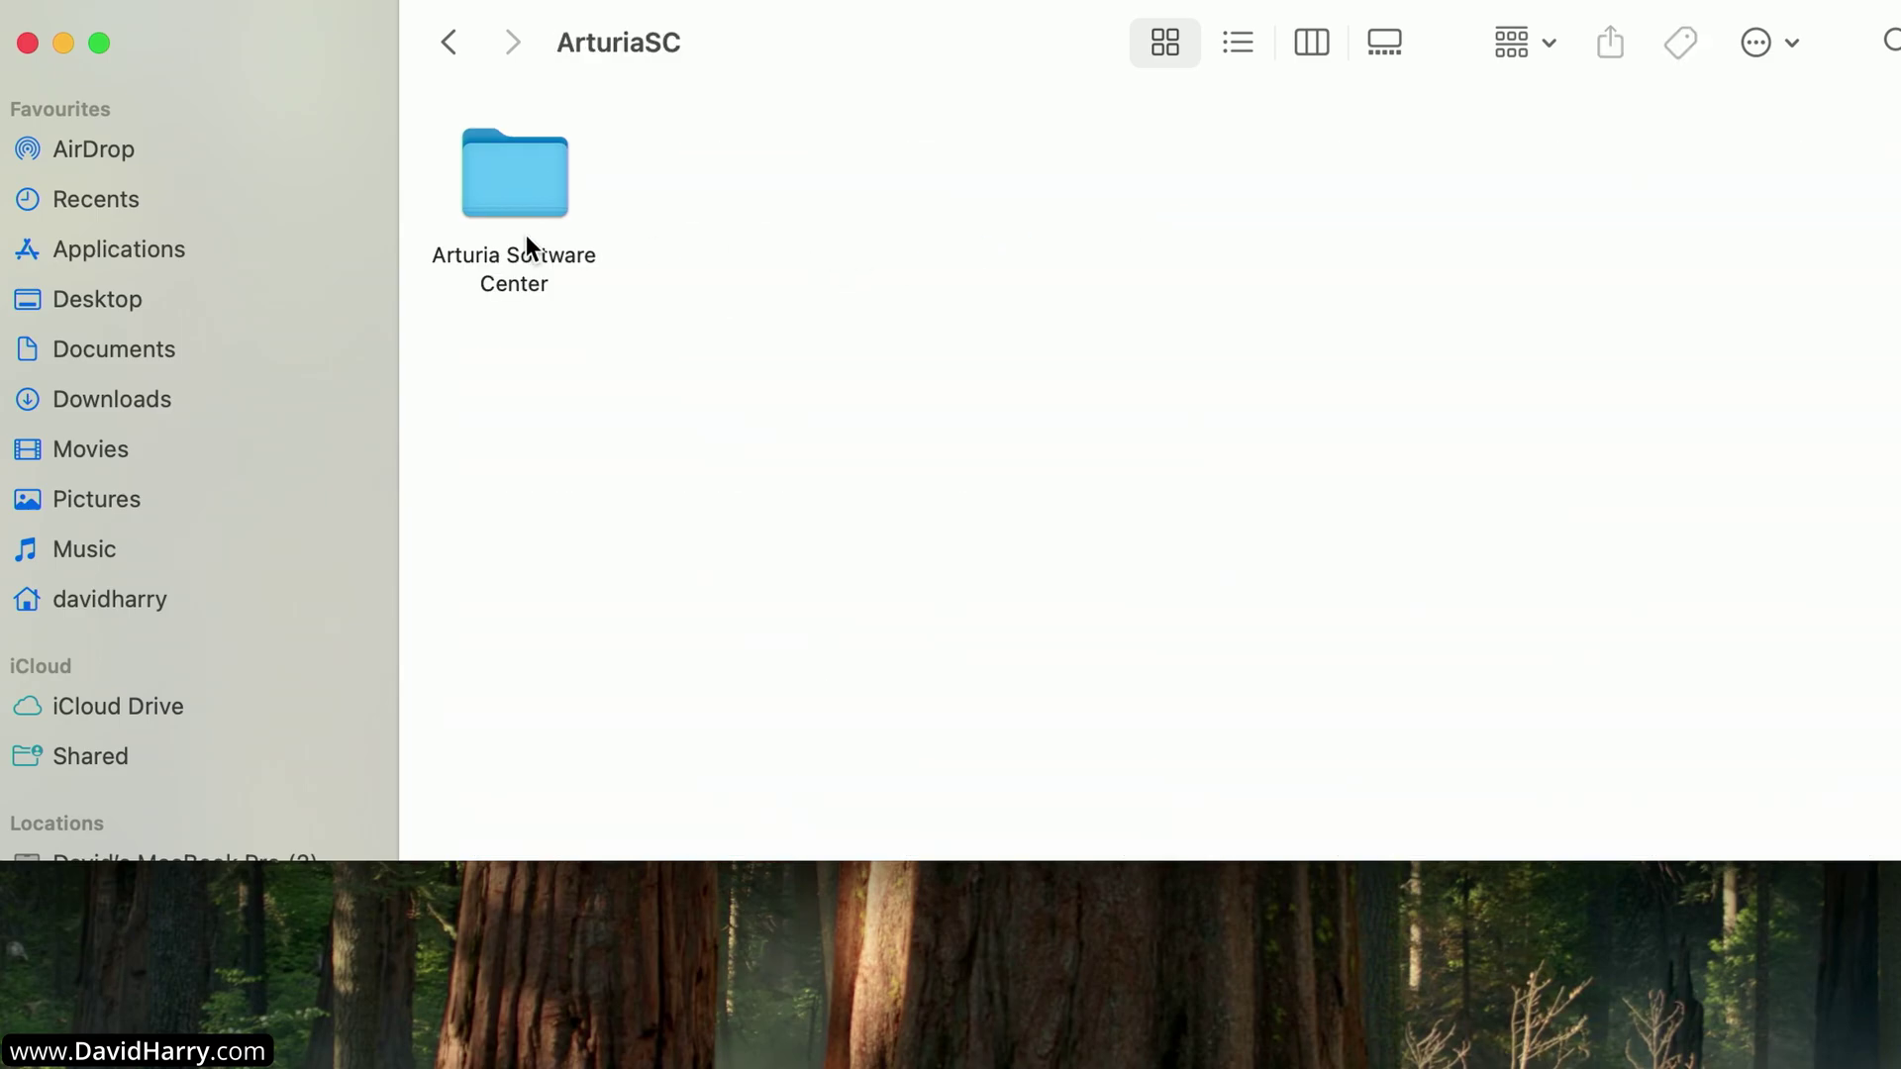
double_click(524, 159)
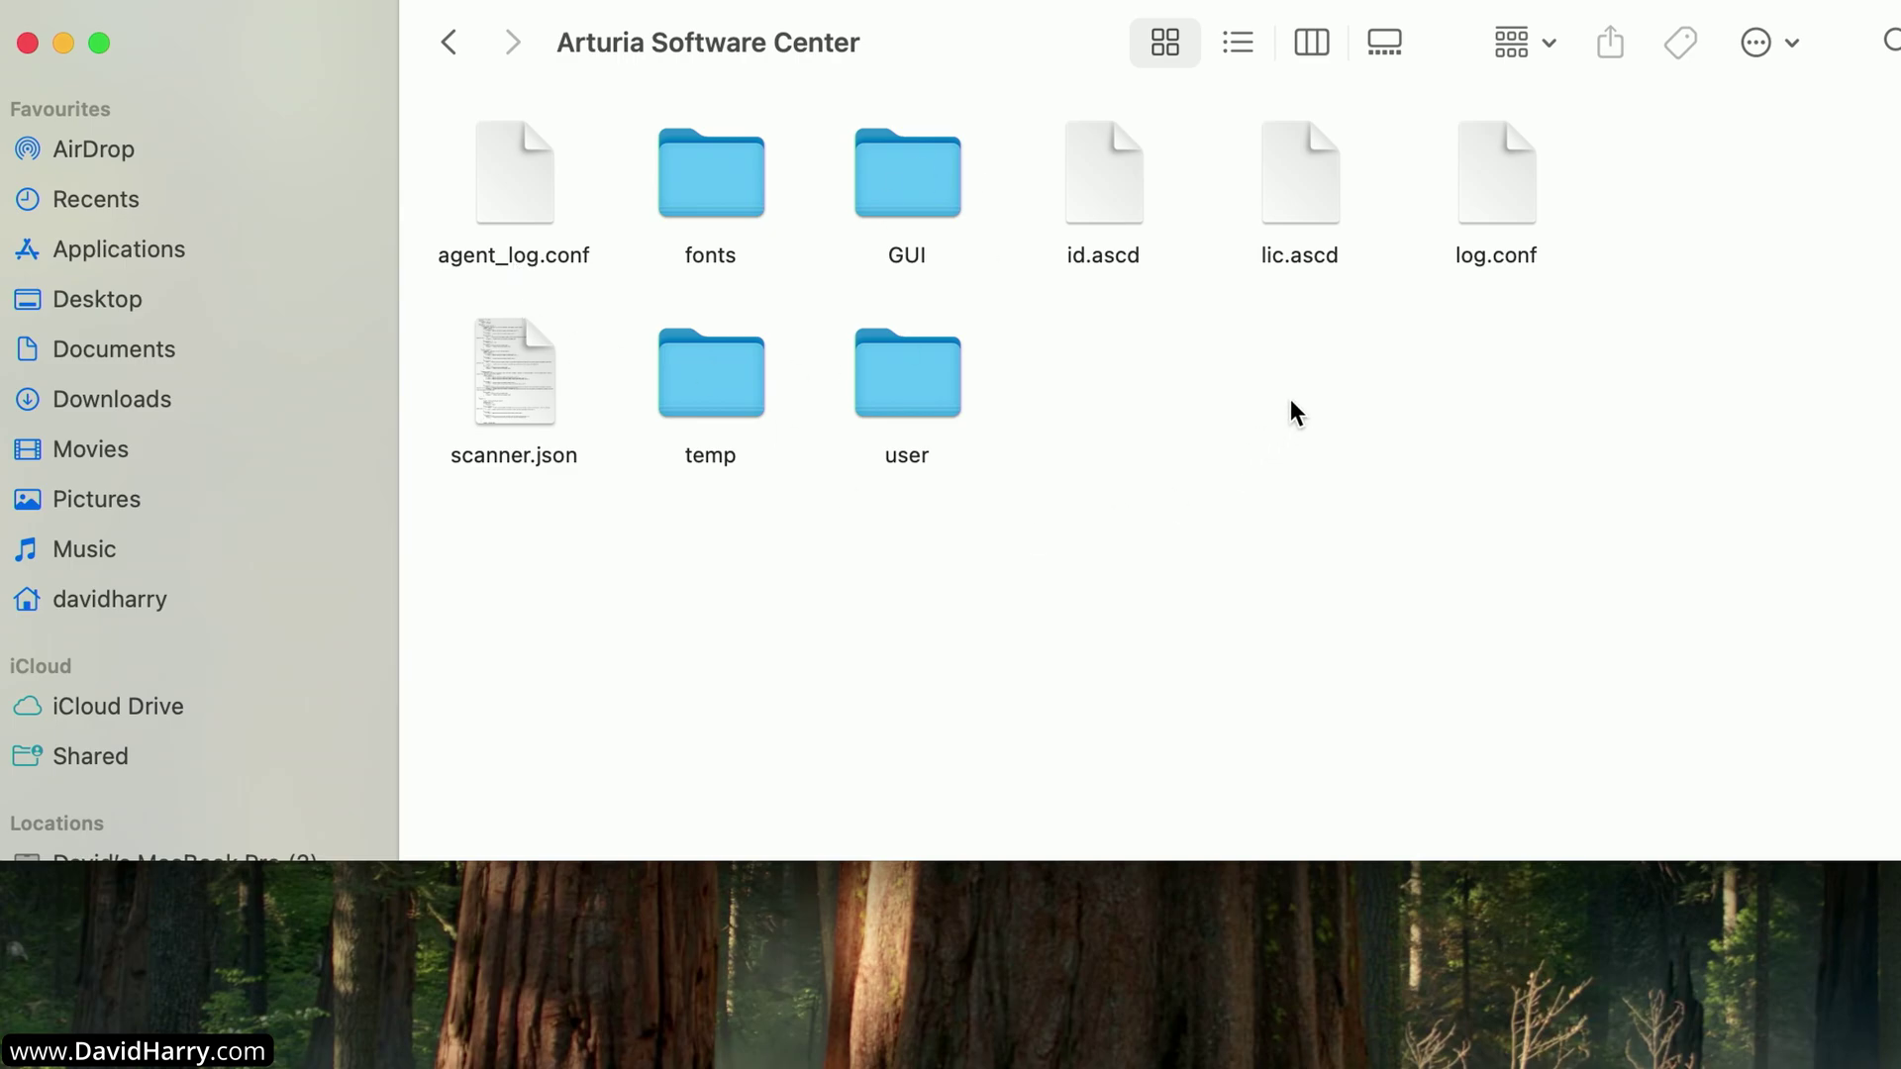
left_click(1501, 199)
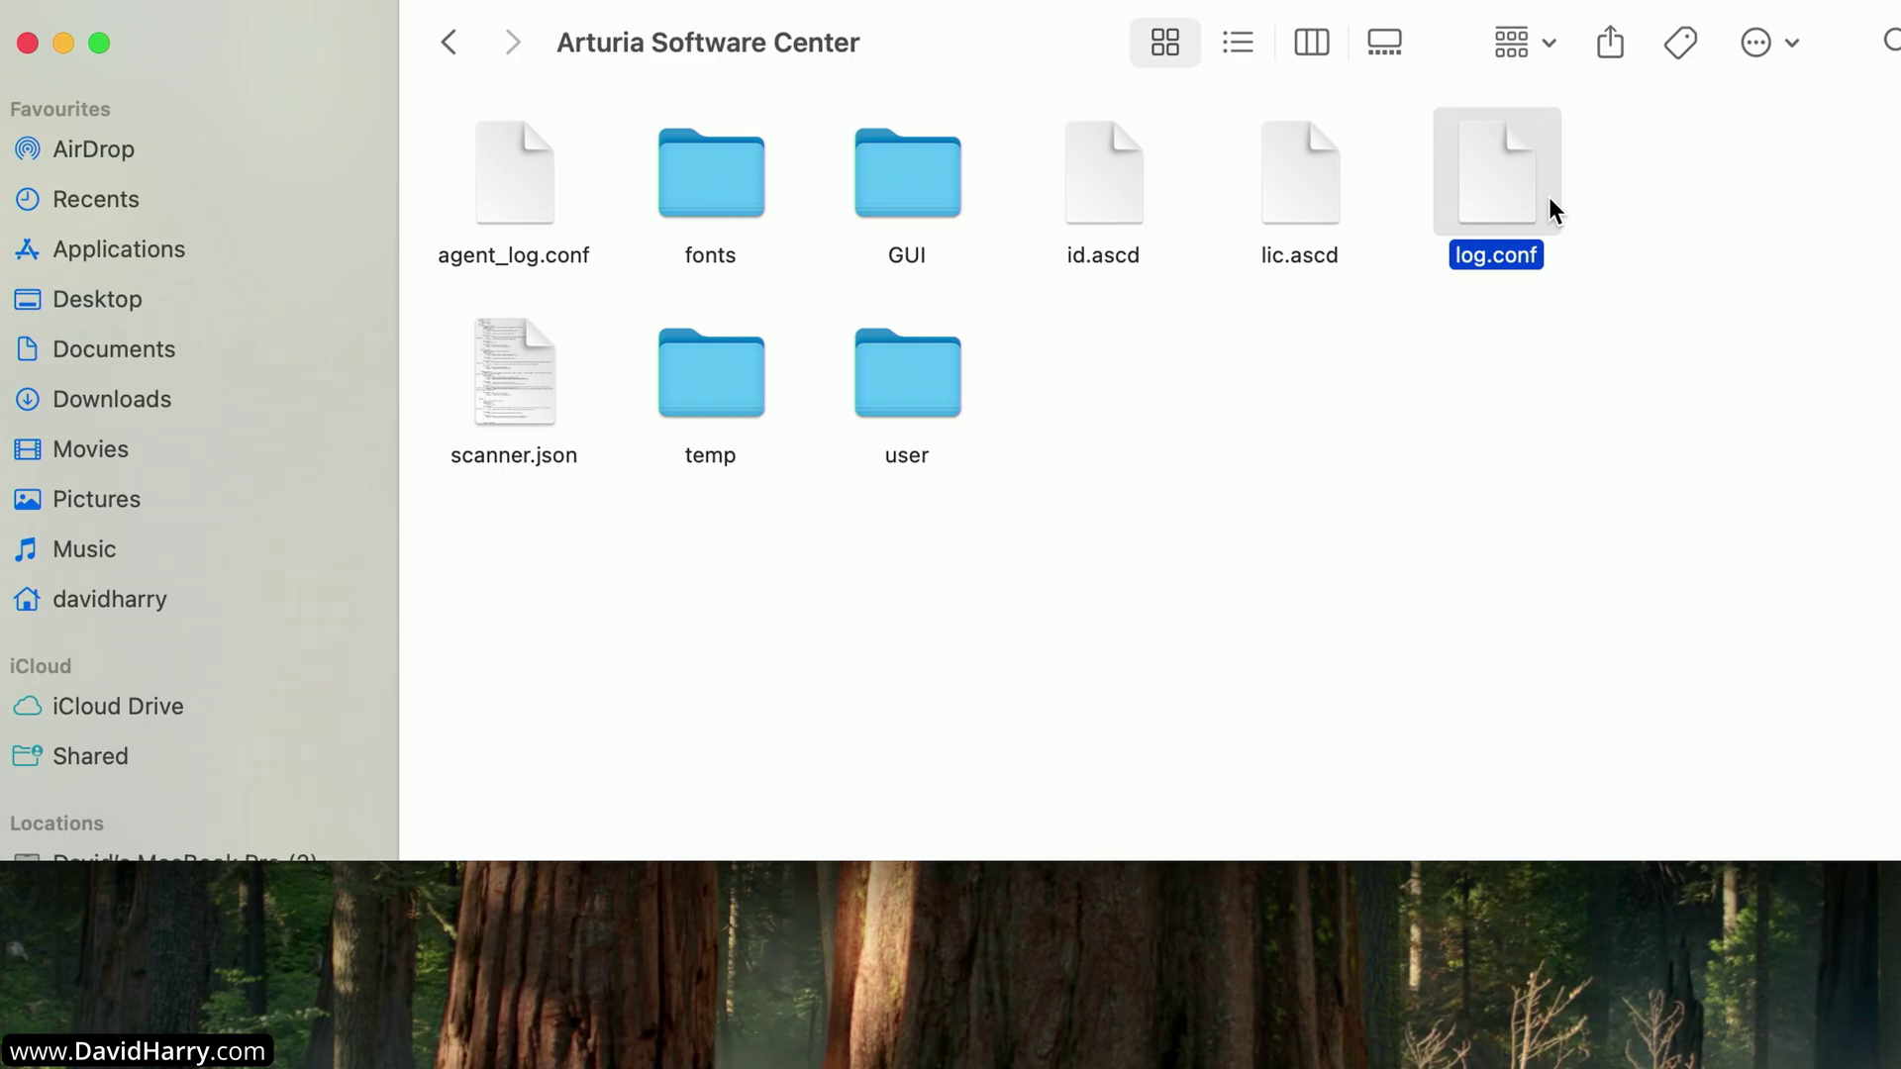
left_click(448, 43)
left_click(448, 43)
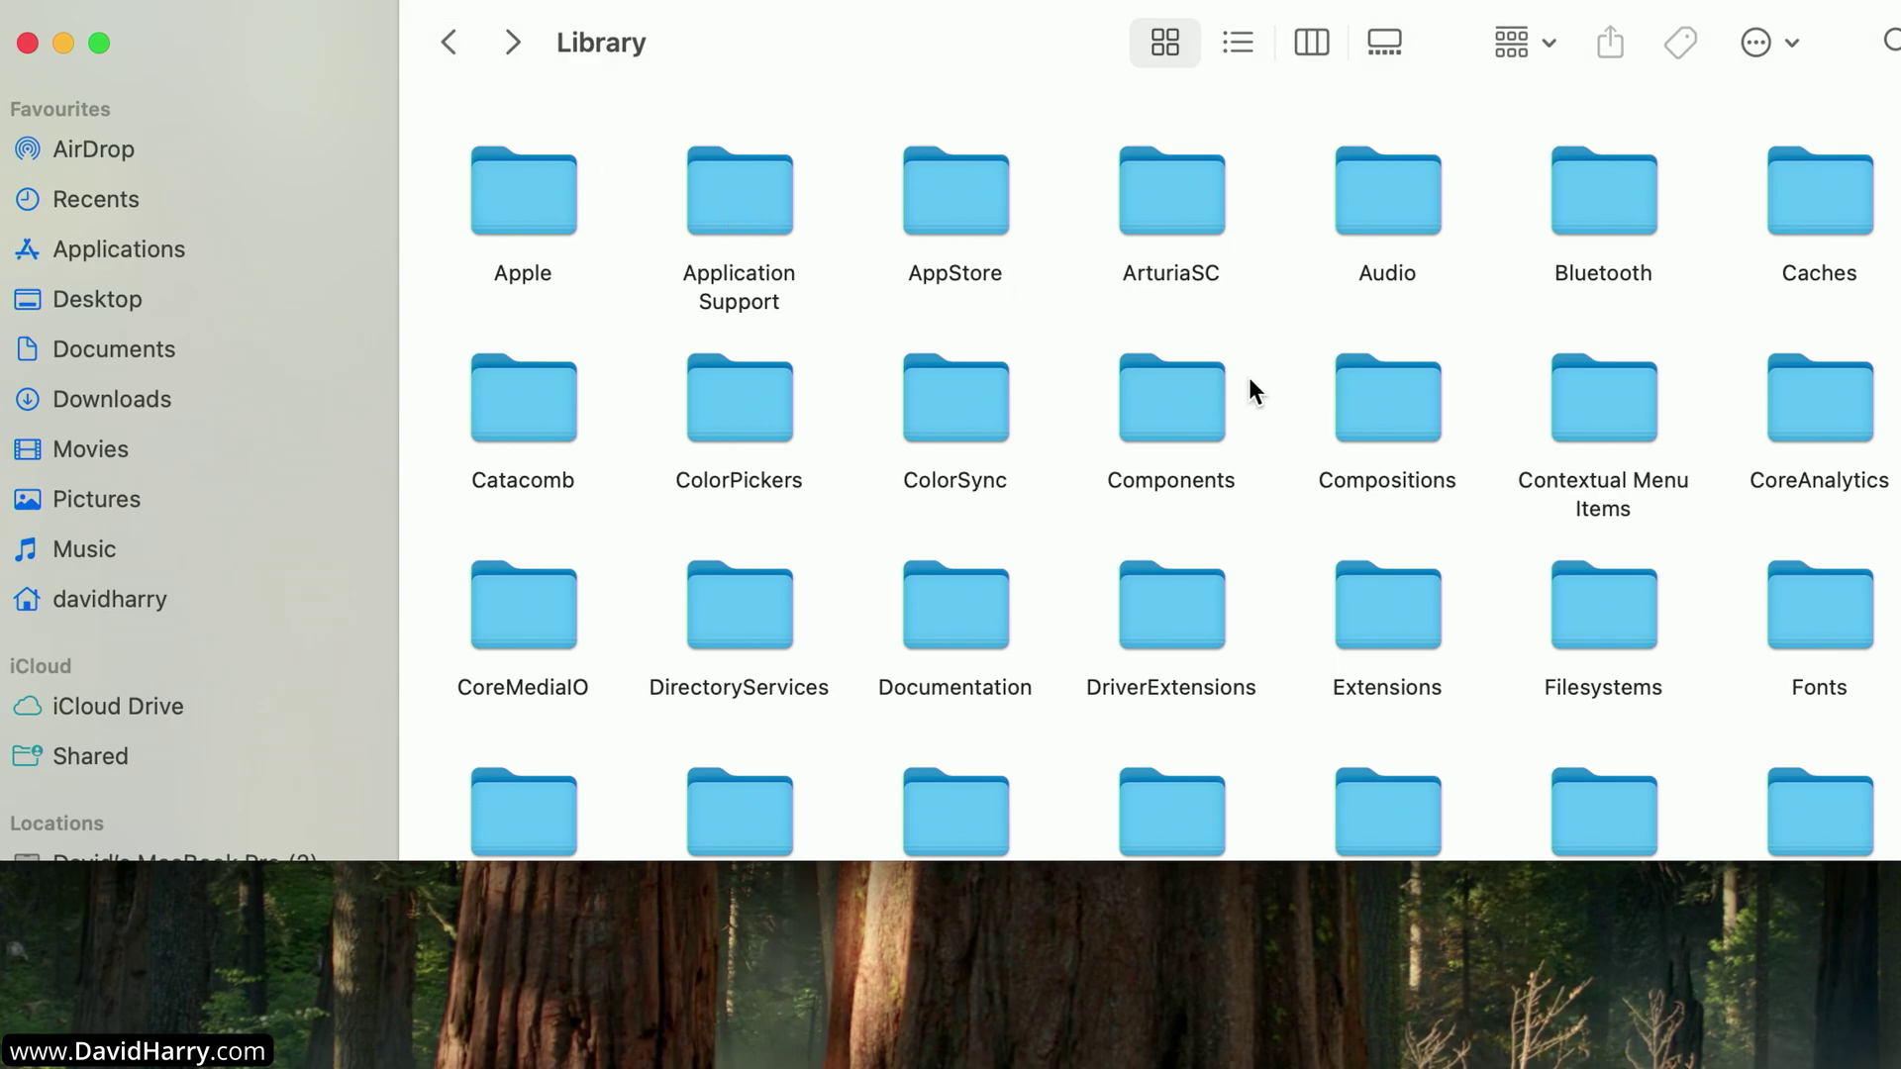
scroll(1263, 389, "down", 1)
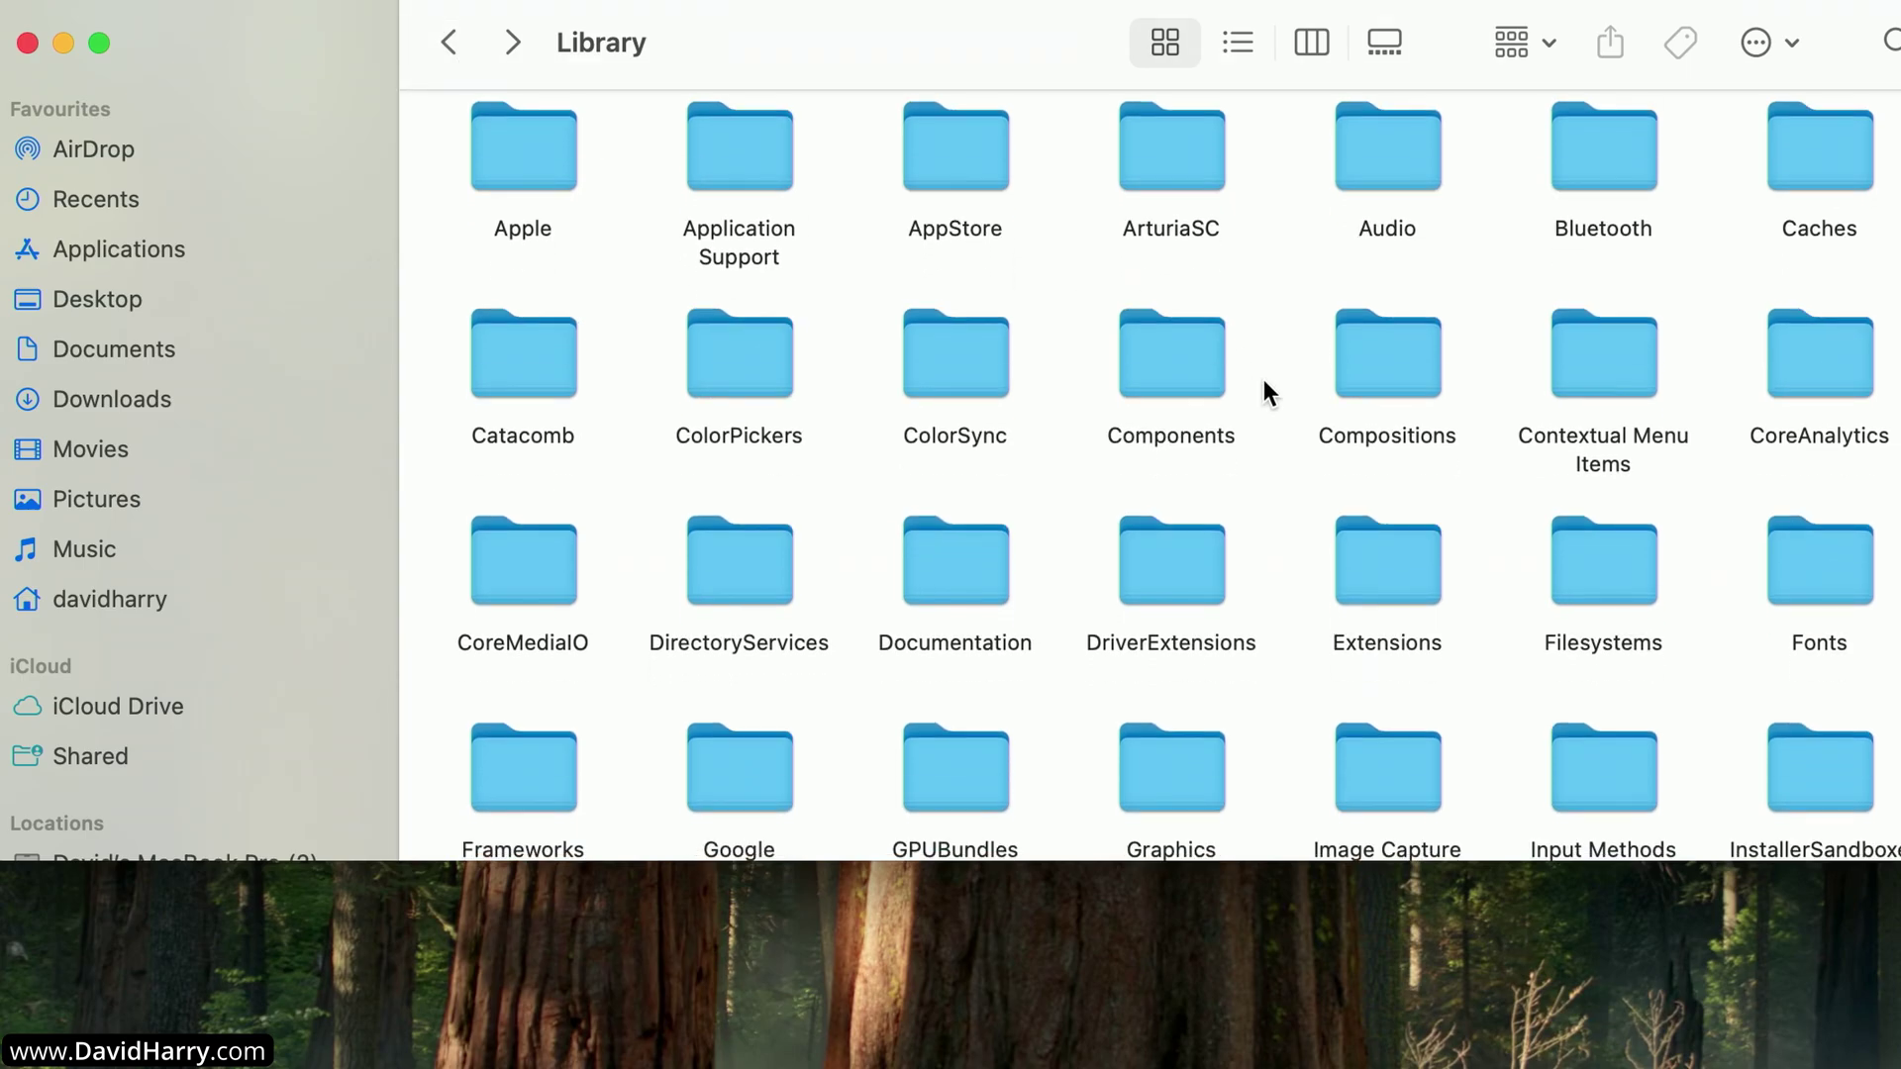
scroll(1263, 380, "down", 1)
scroll(1263, 380, "down", 1)
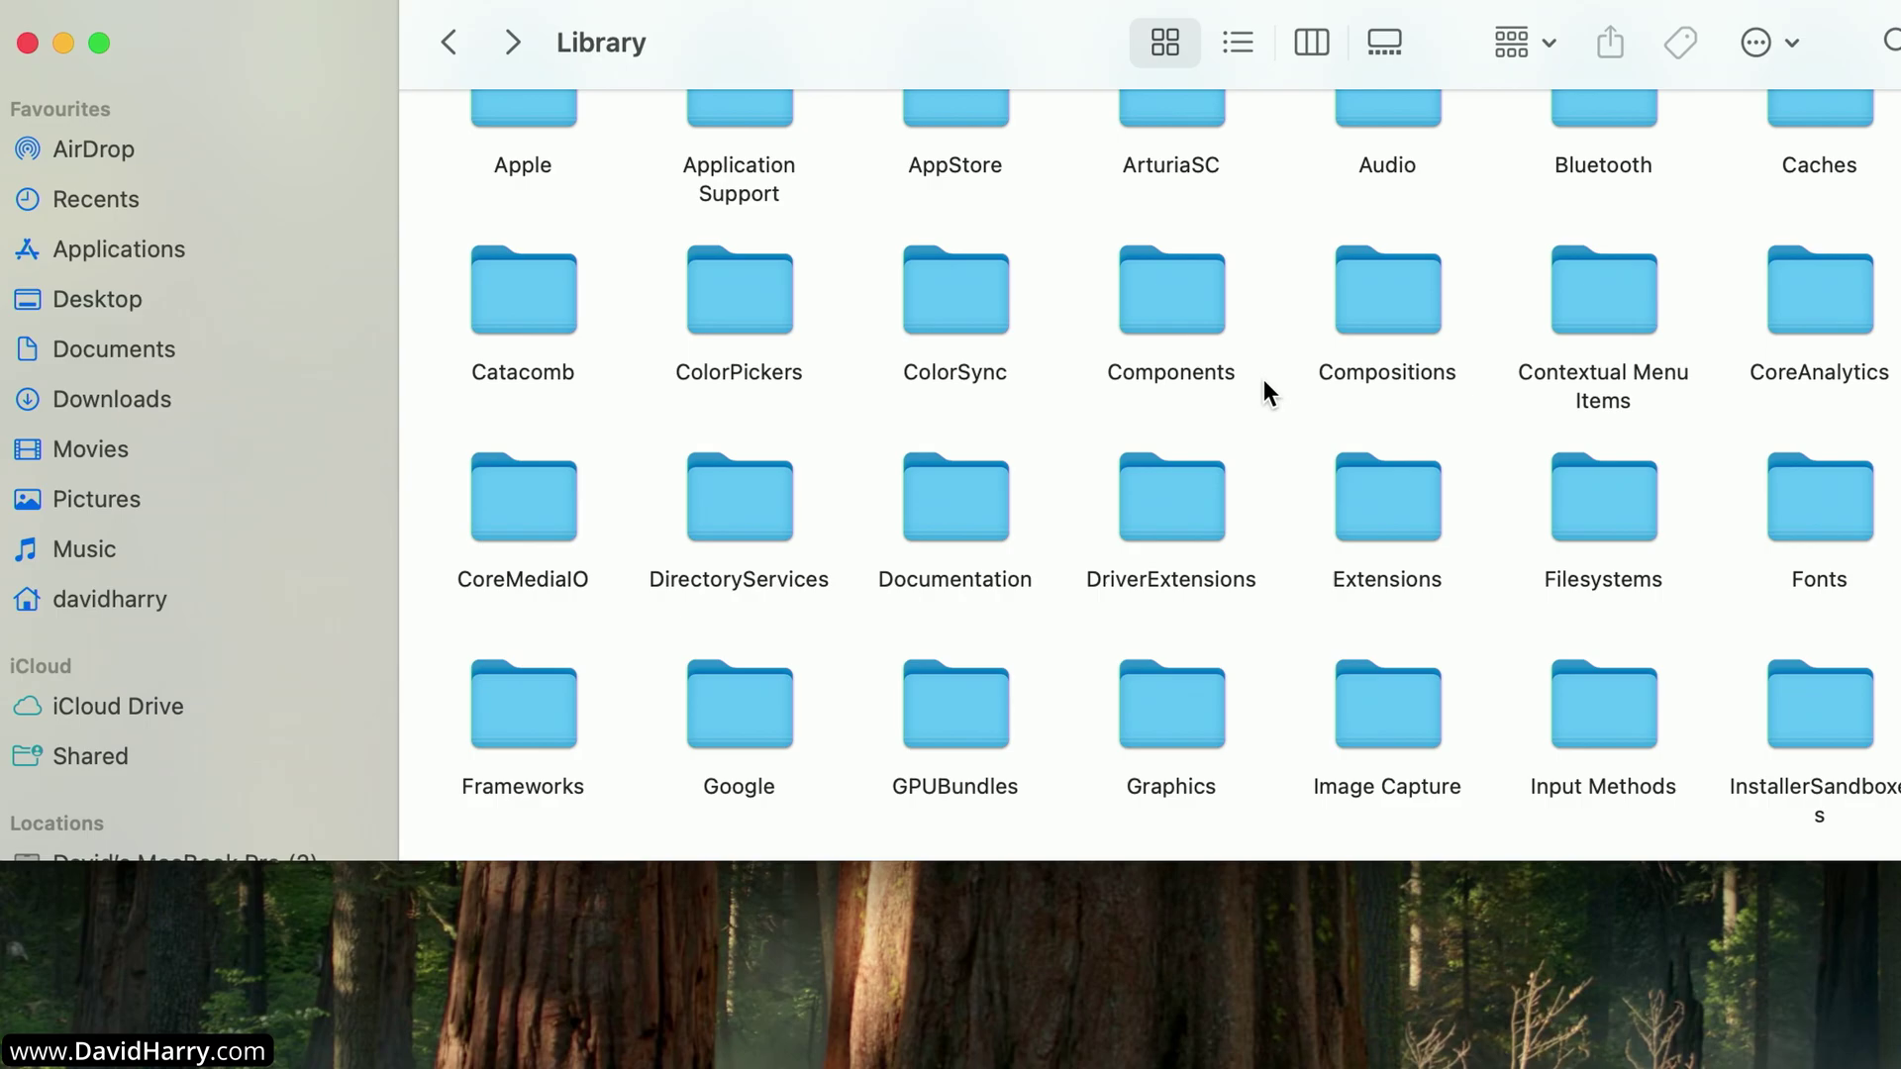
scroll(1264, 392, "down", 1)
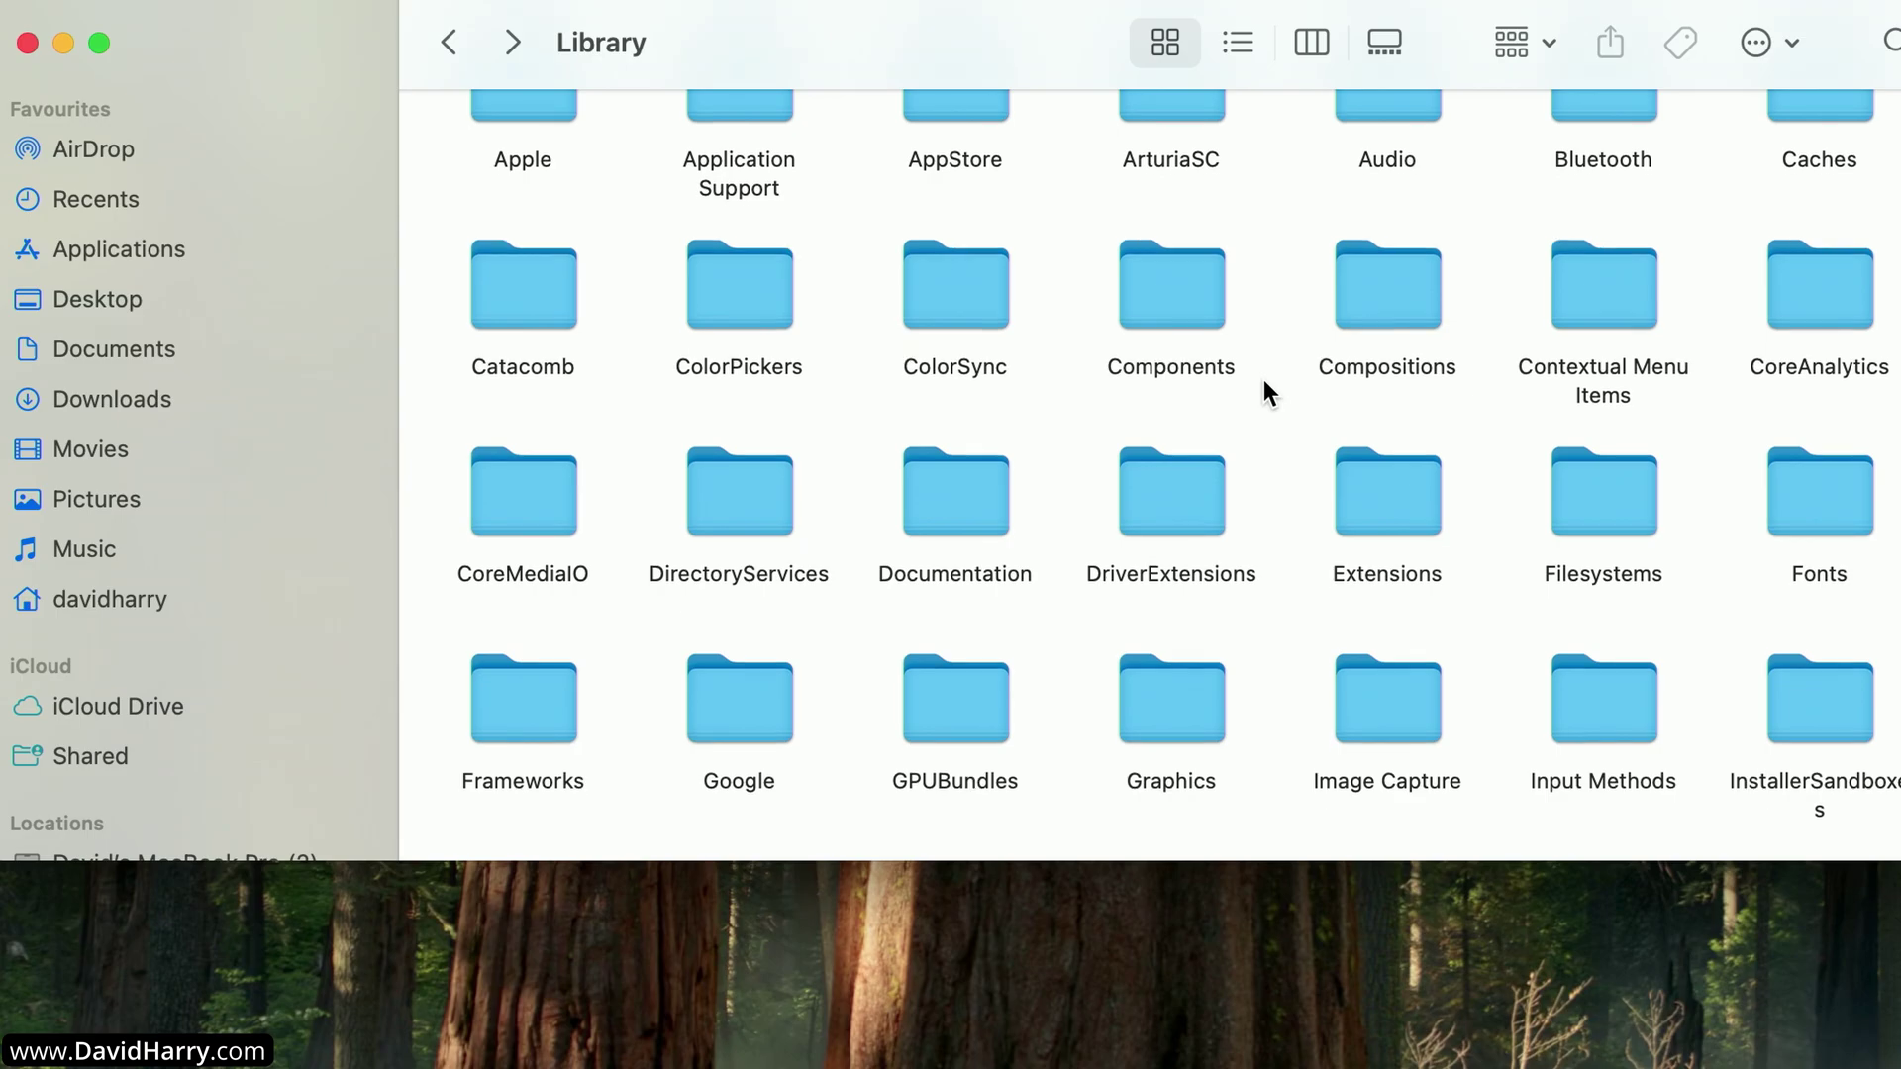
scroll(1263, 381, "down", 4)
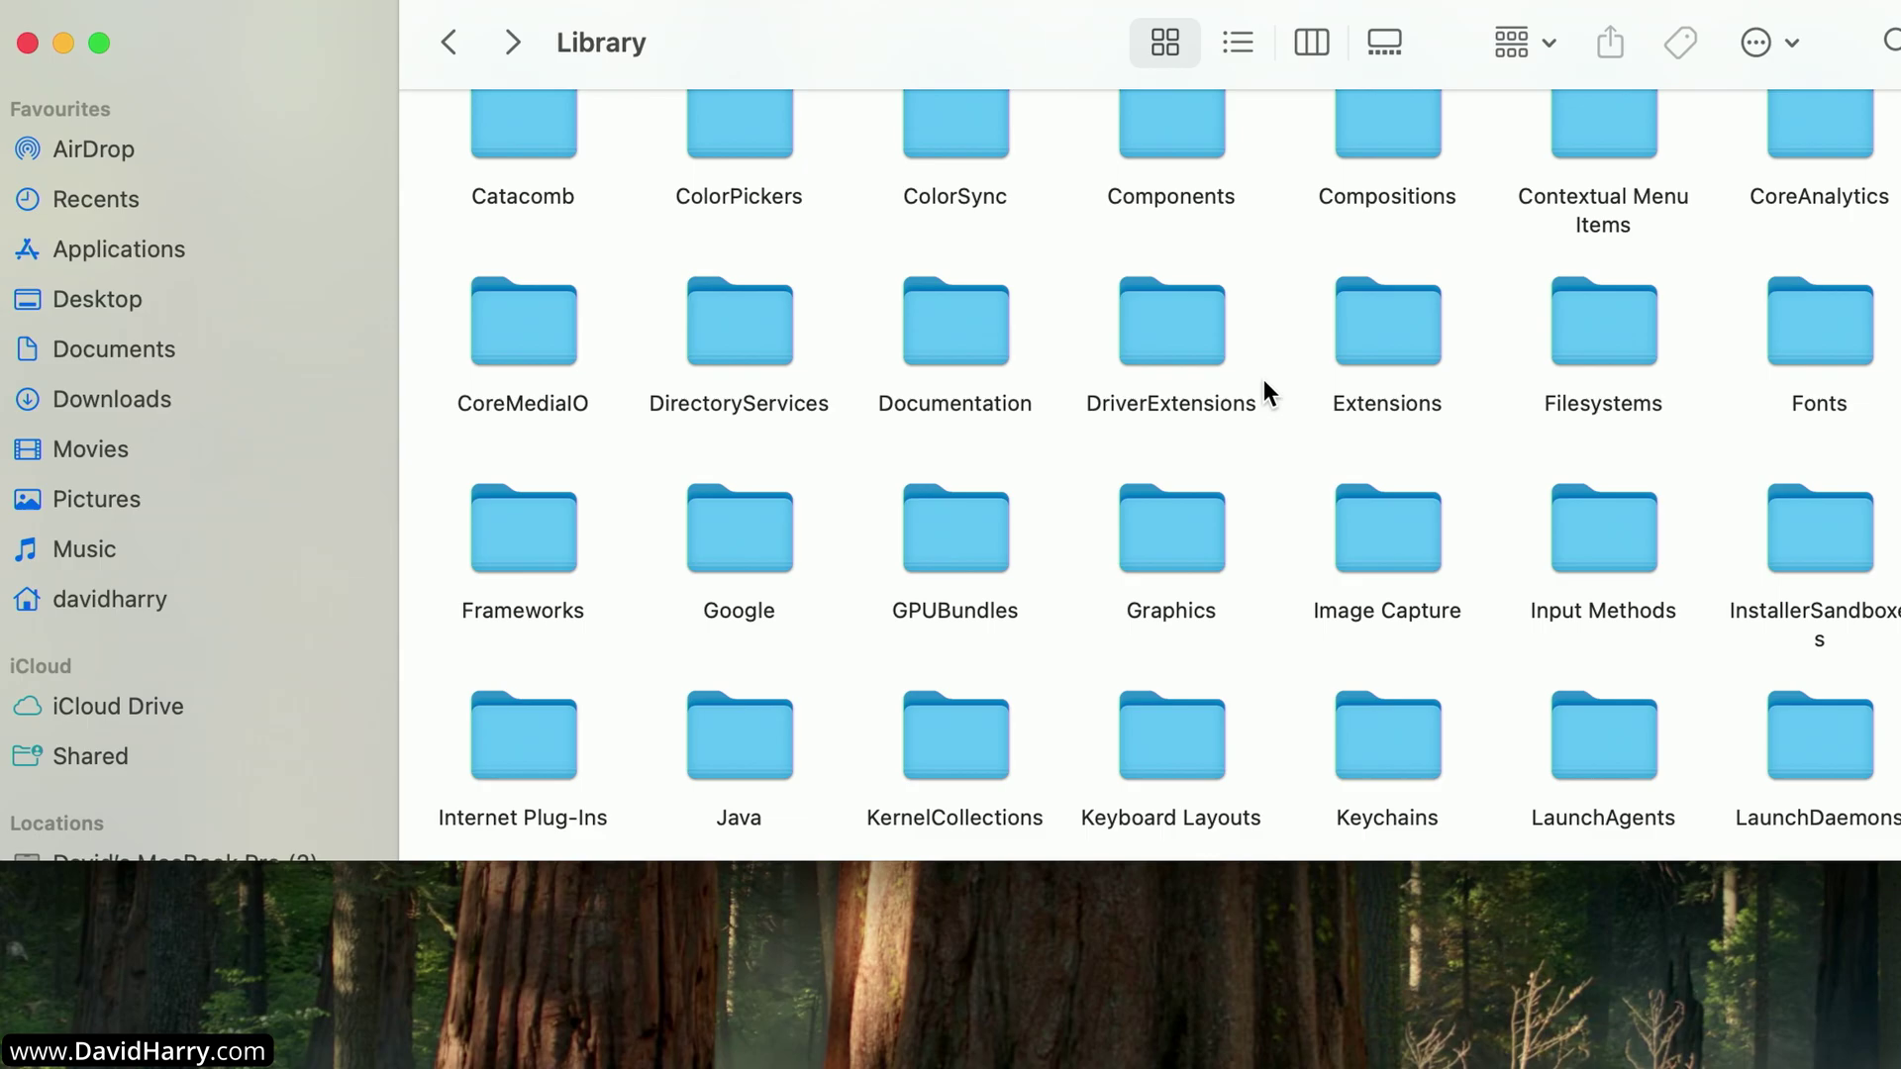
scroll(1265, 391, "down", 6)
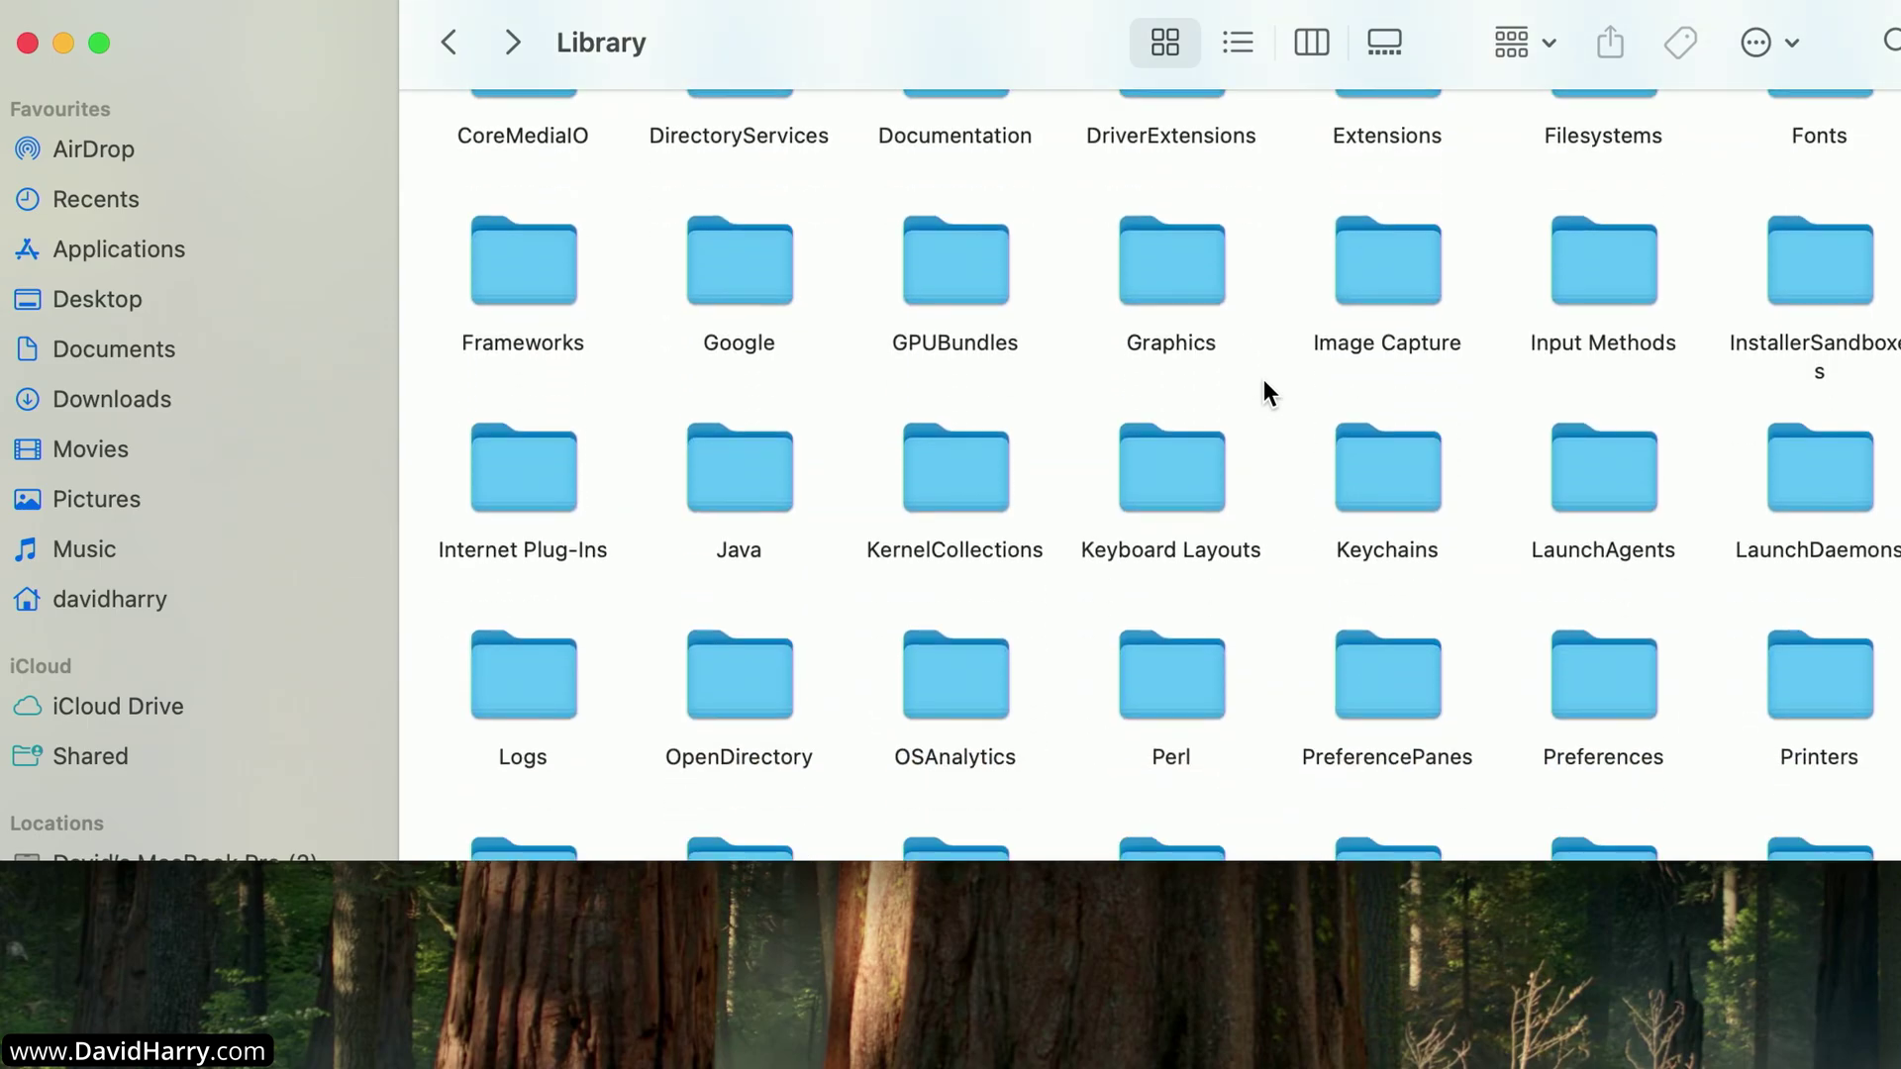
scroll(1269, 392, "down", 2)
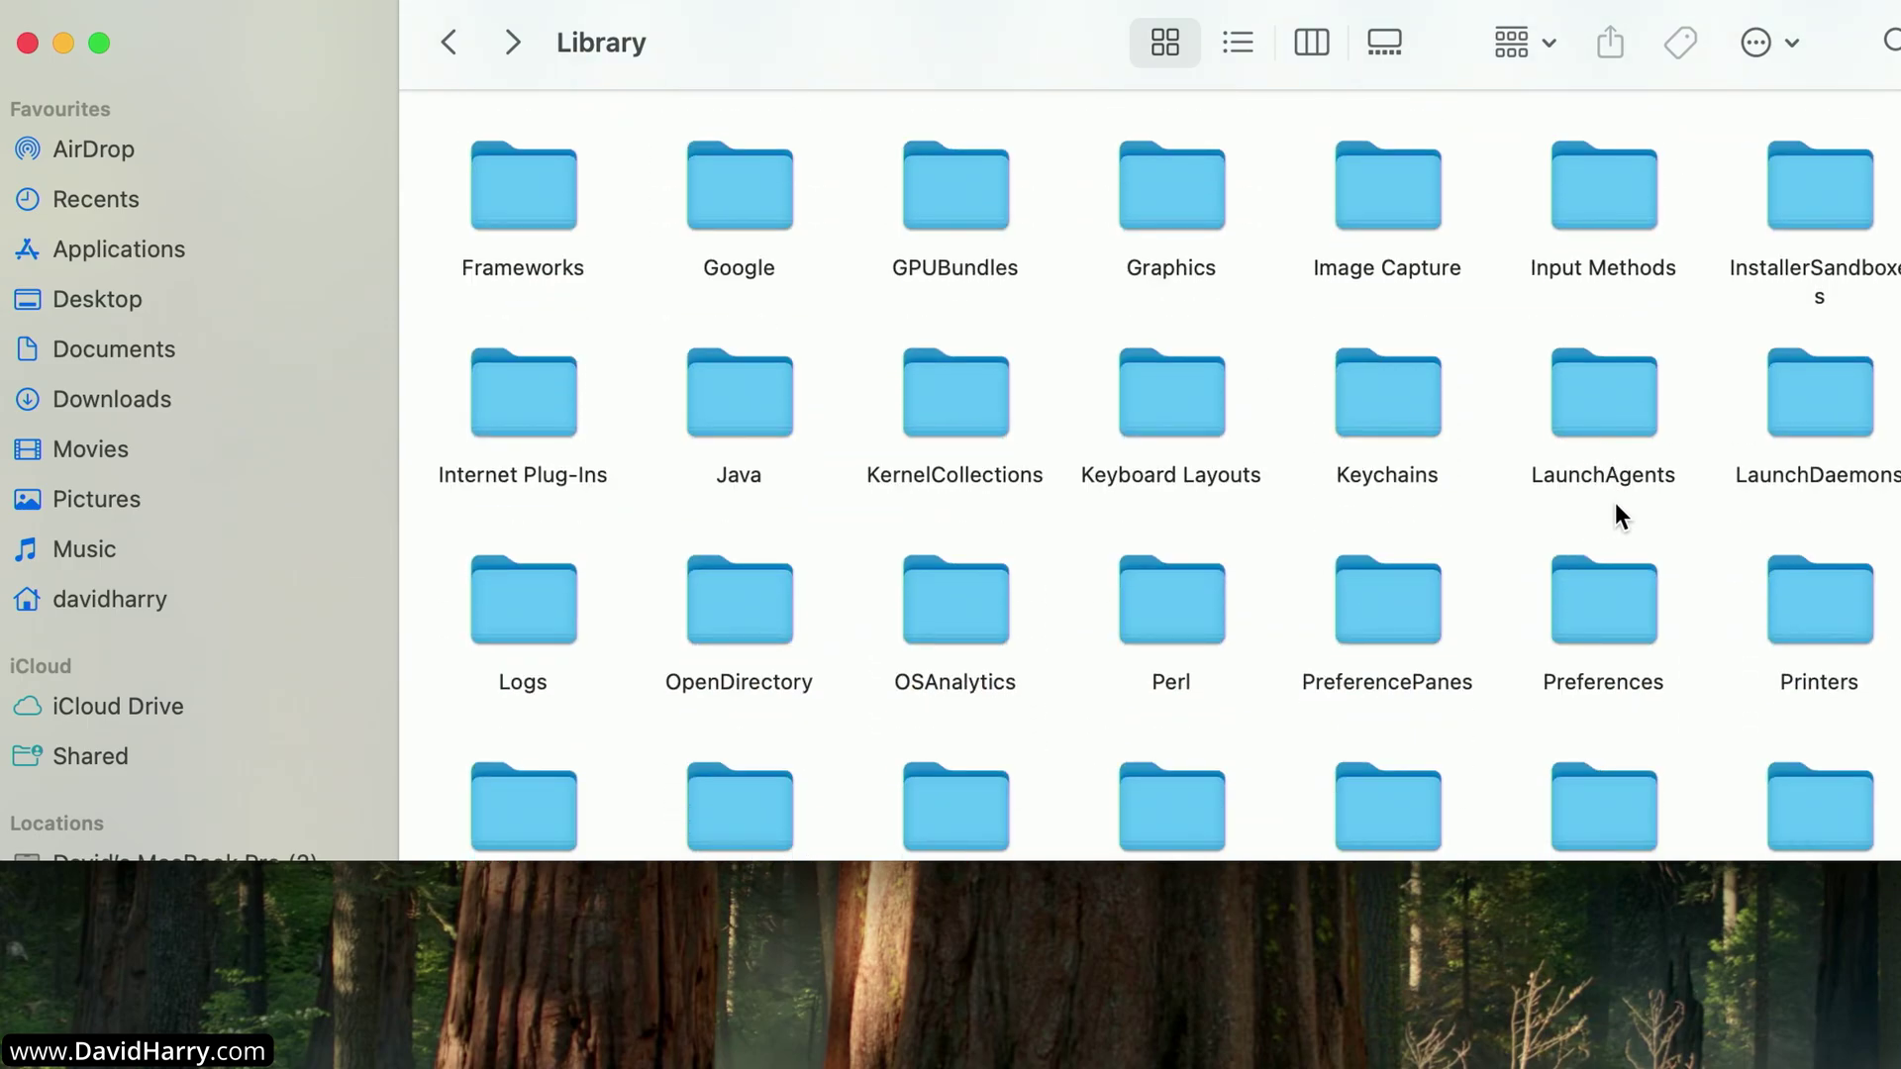
double_click(1592, 408)
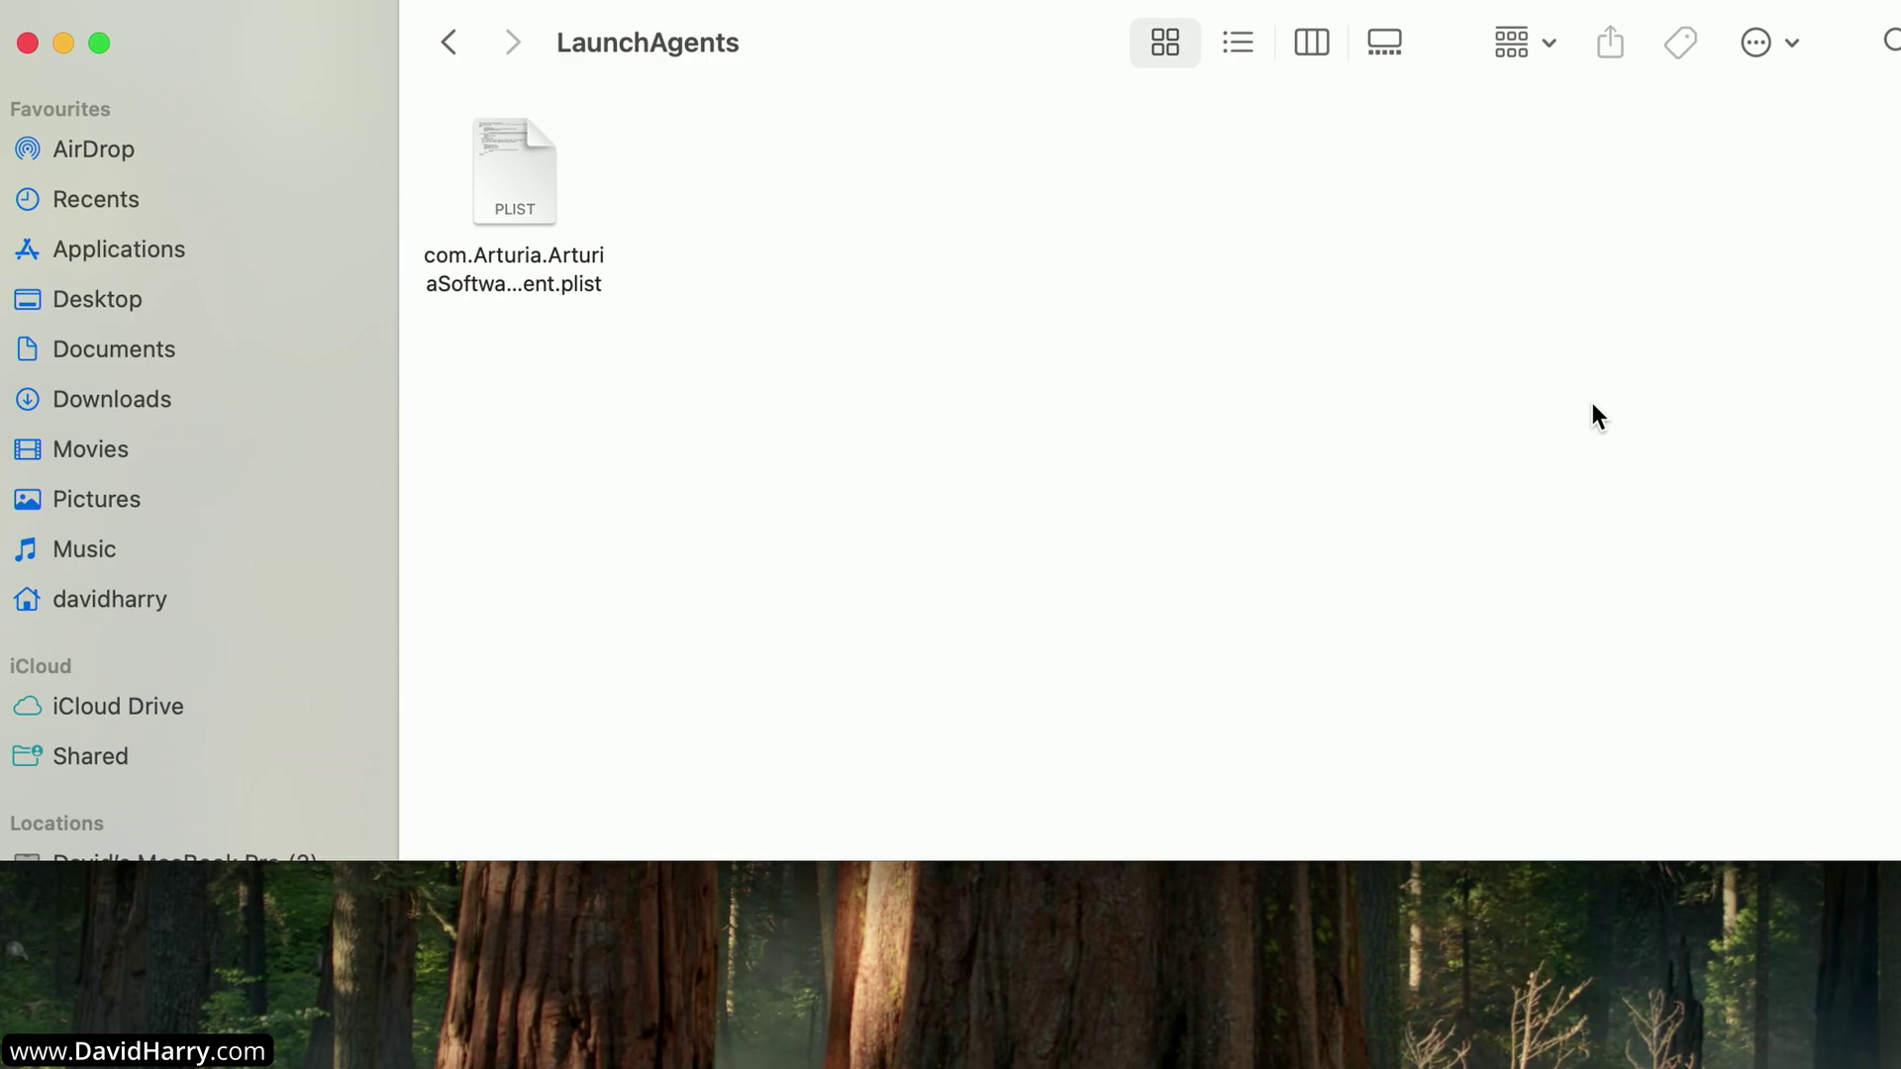
left_click(522, 264)
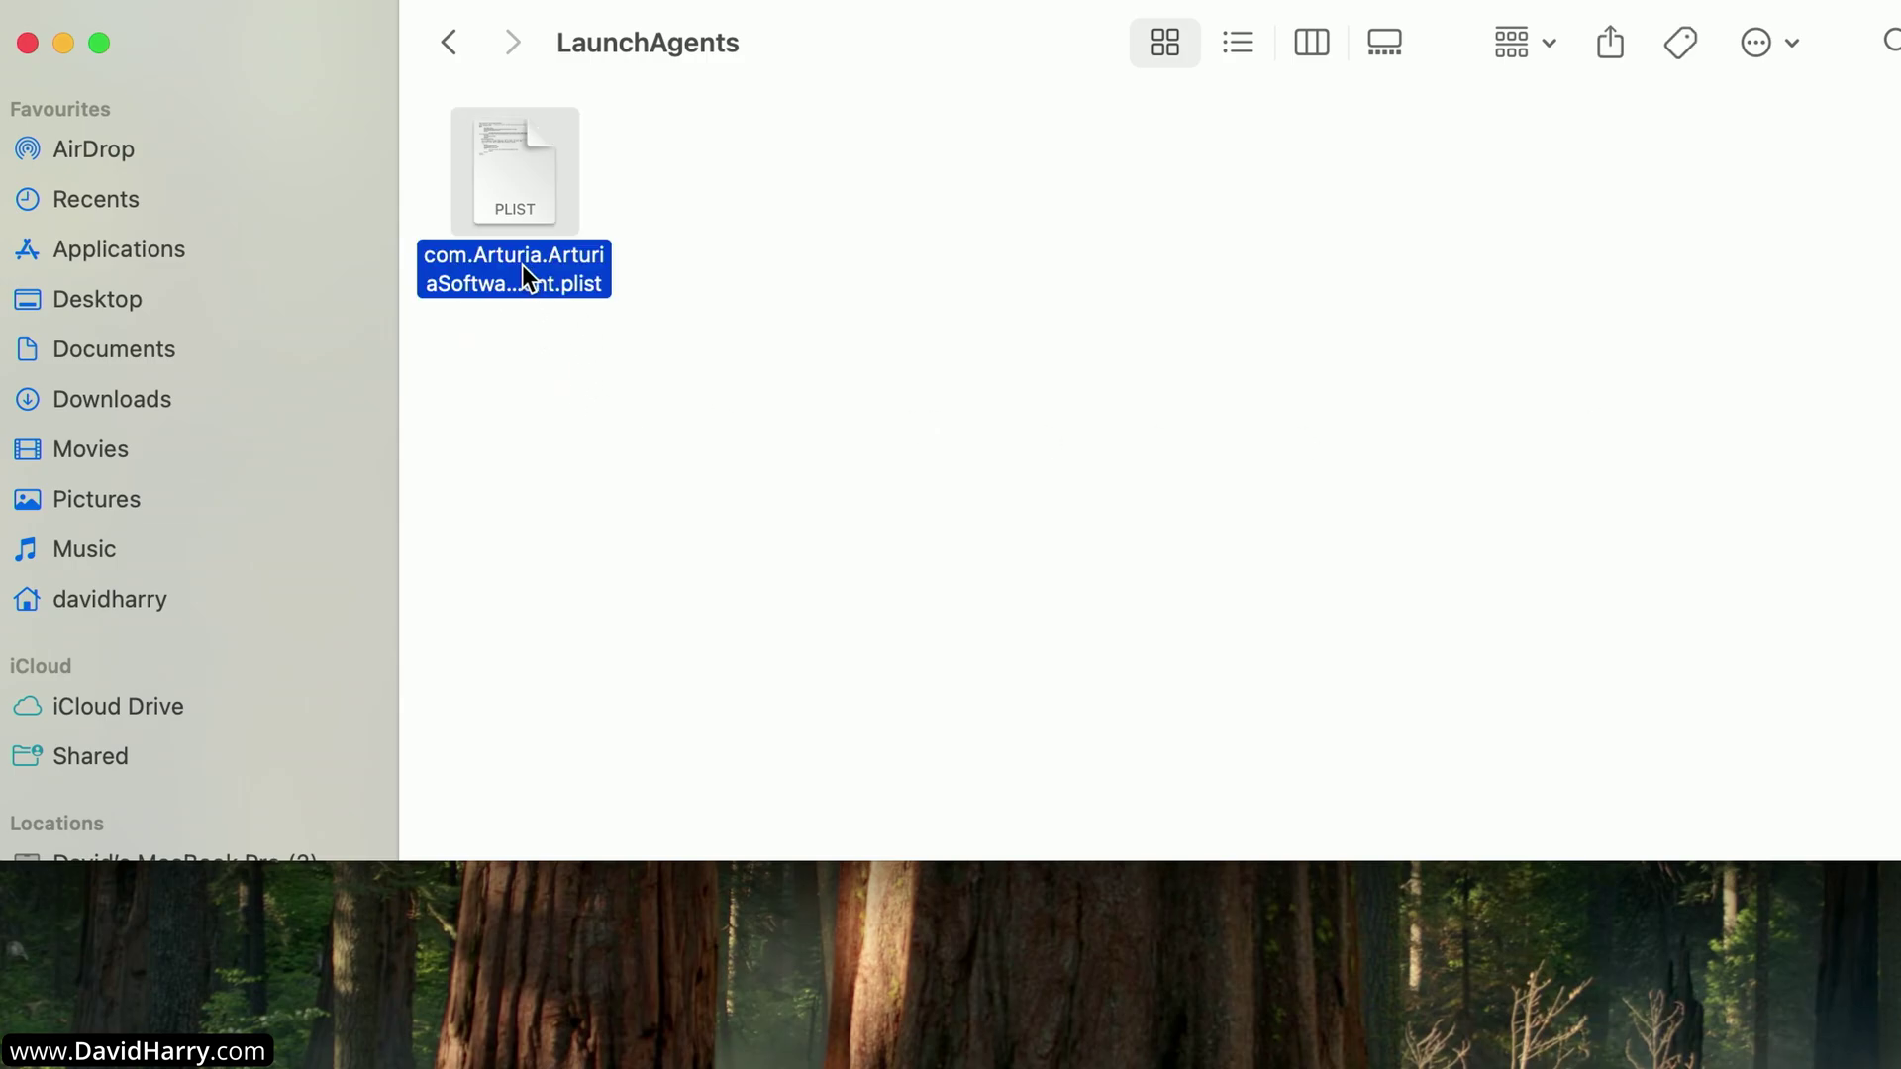
key("Return")
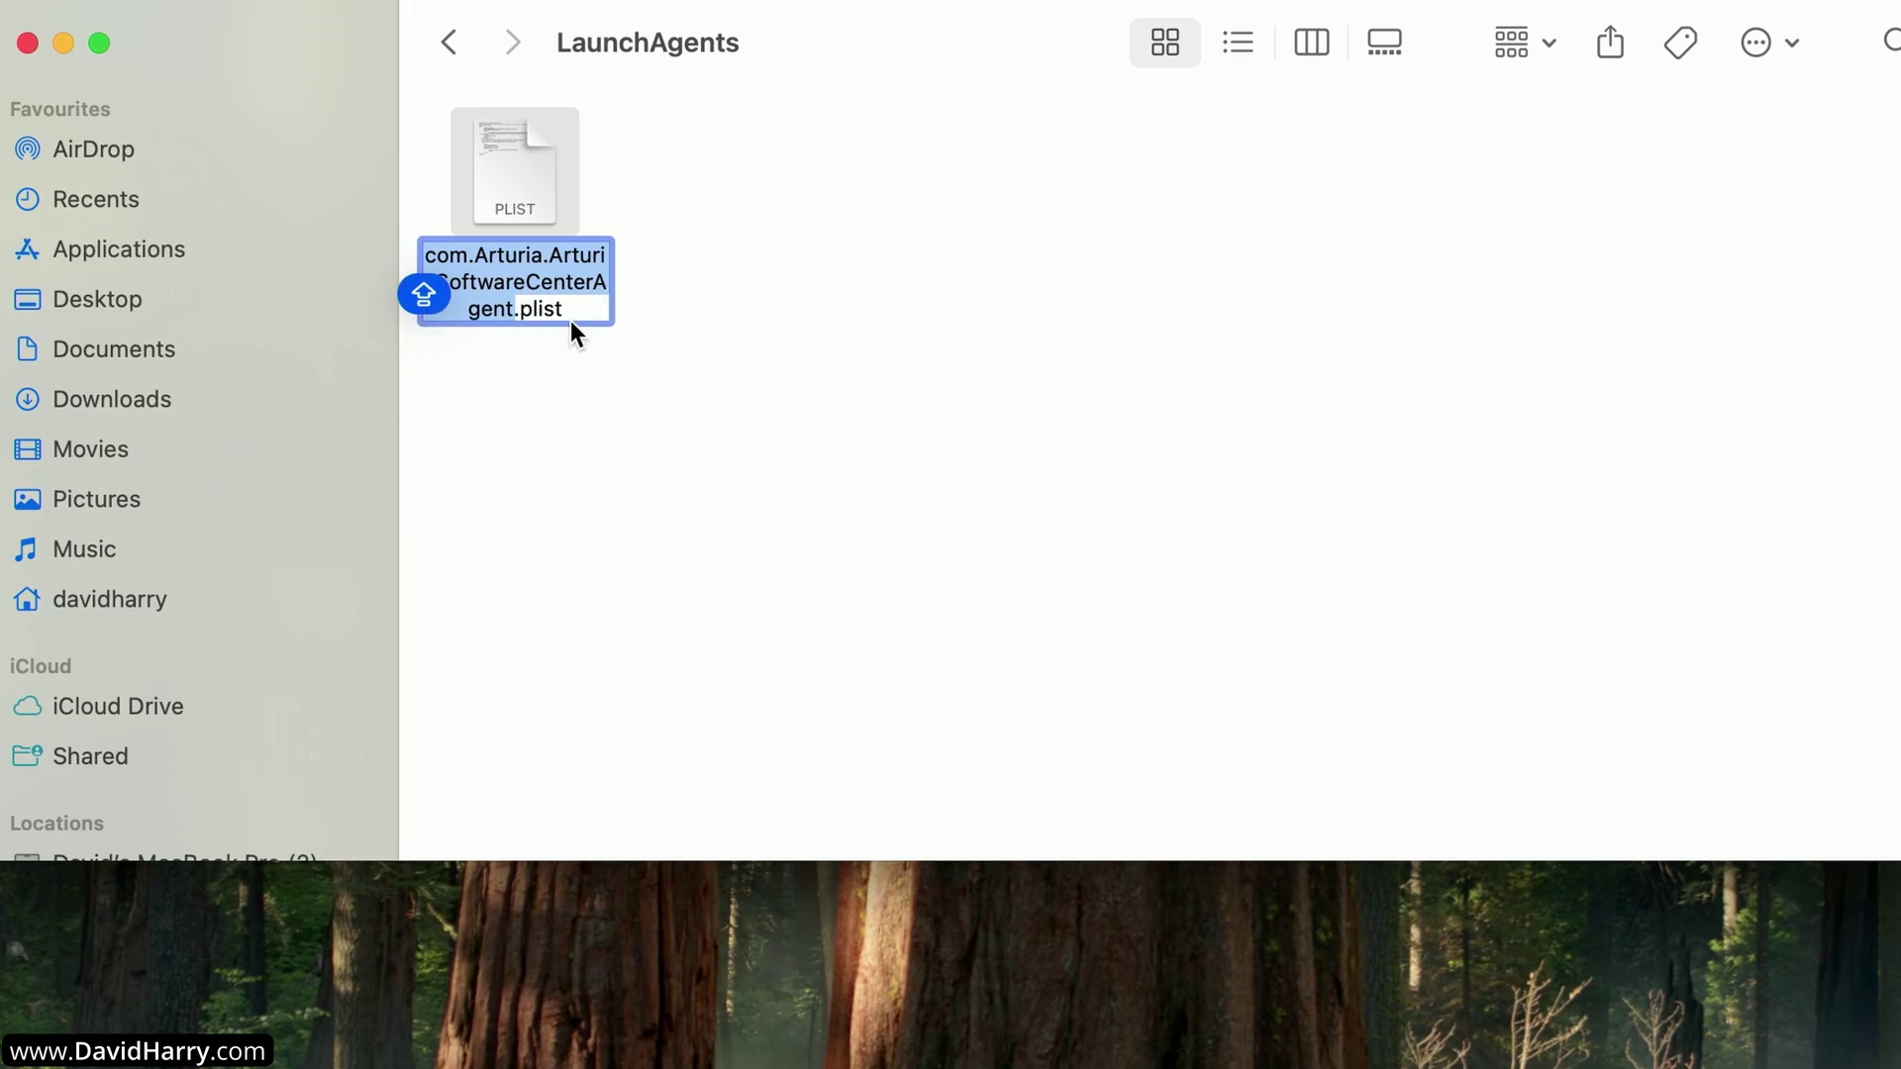
left_click(594, 206)
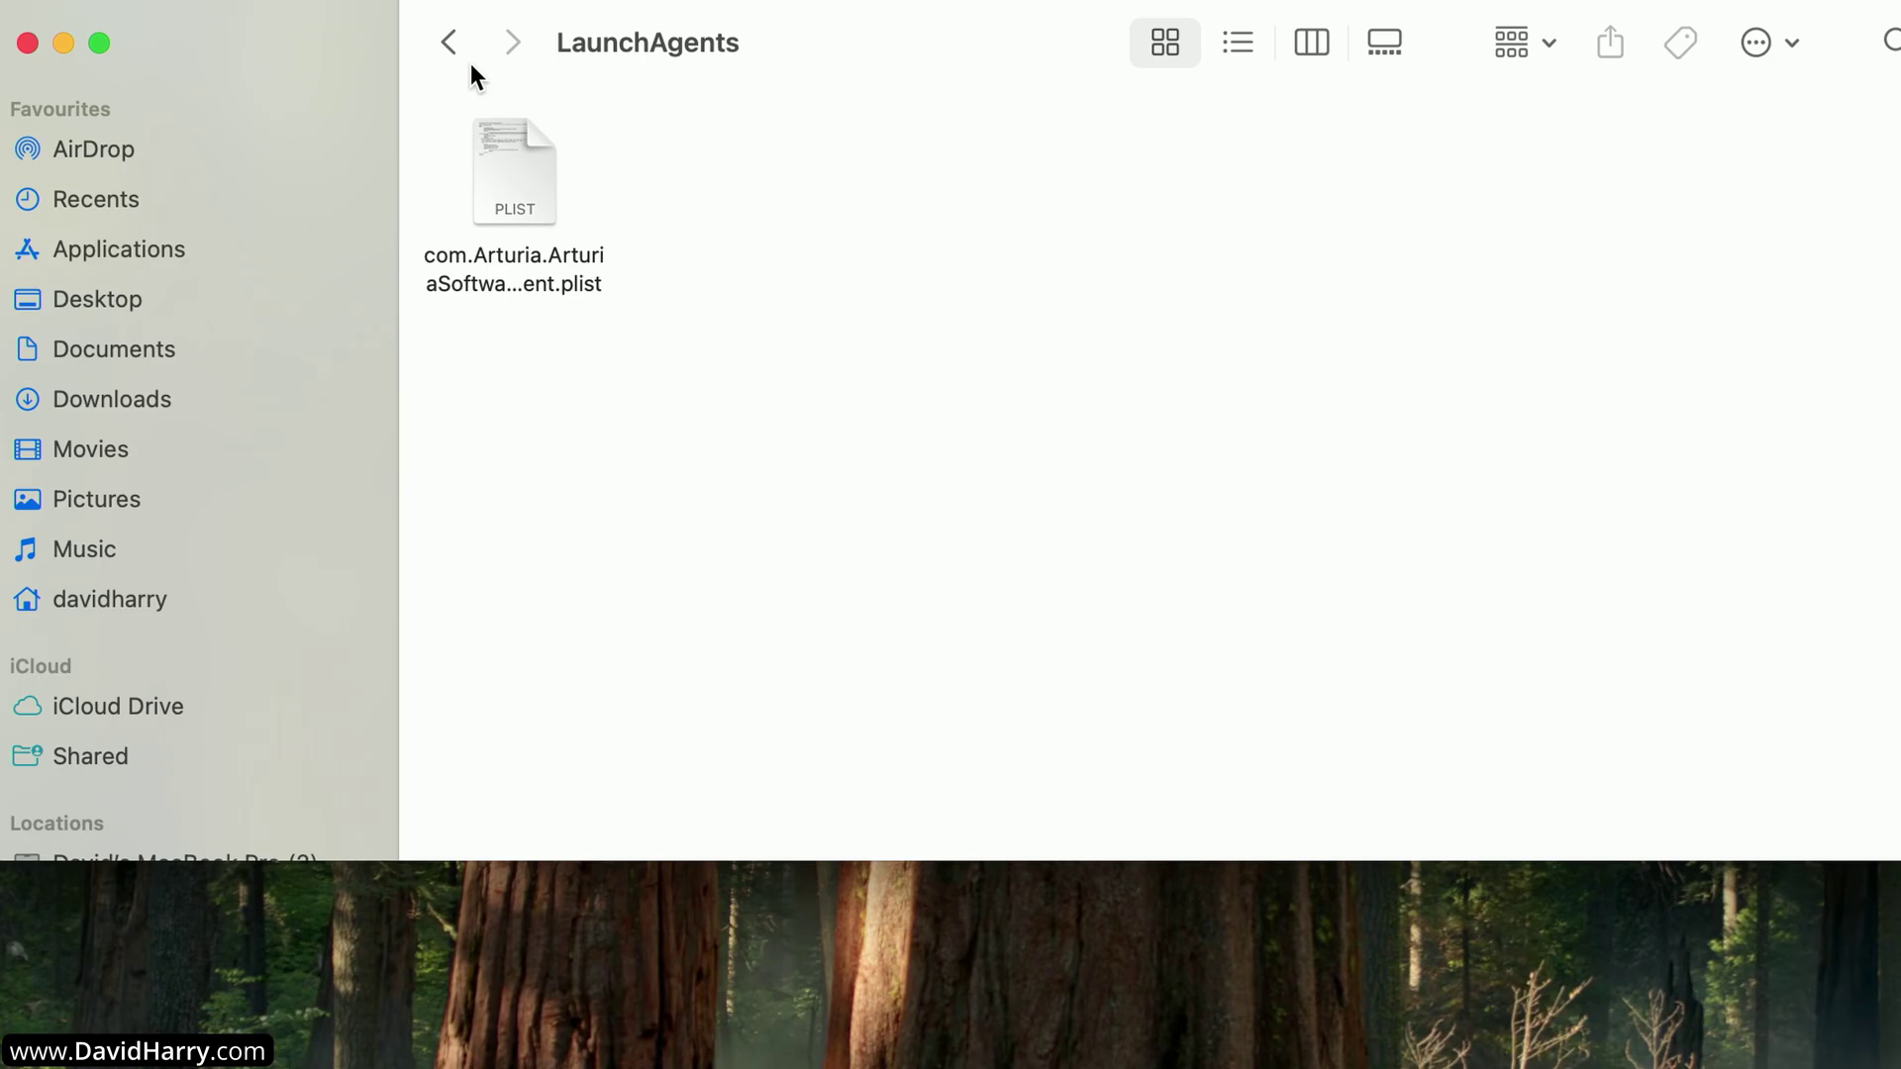
left_click(449, 42)
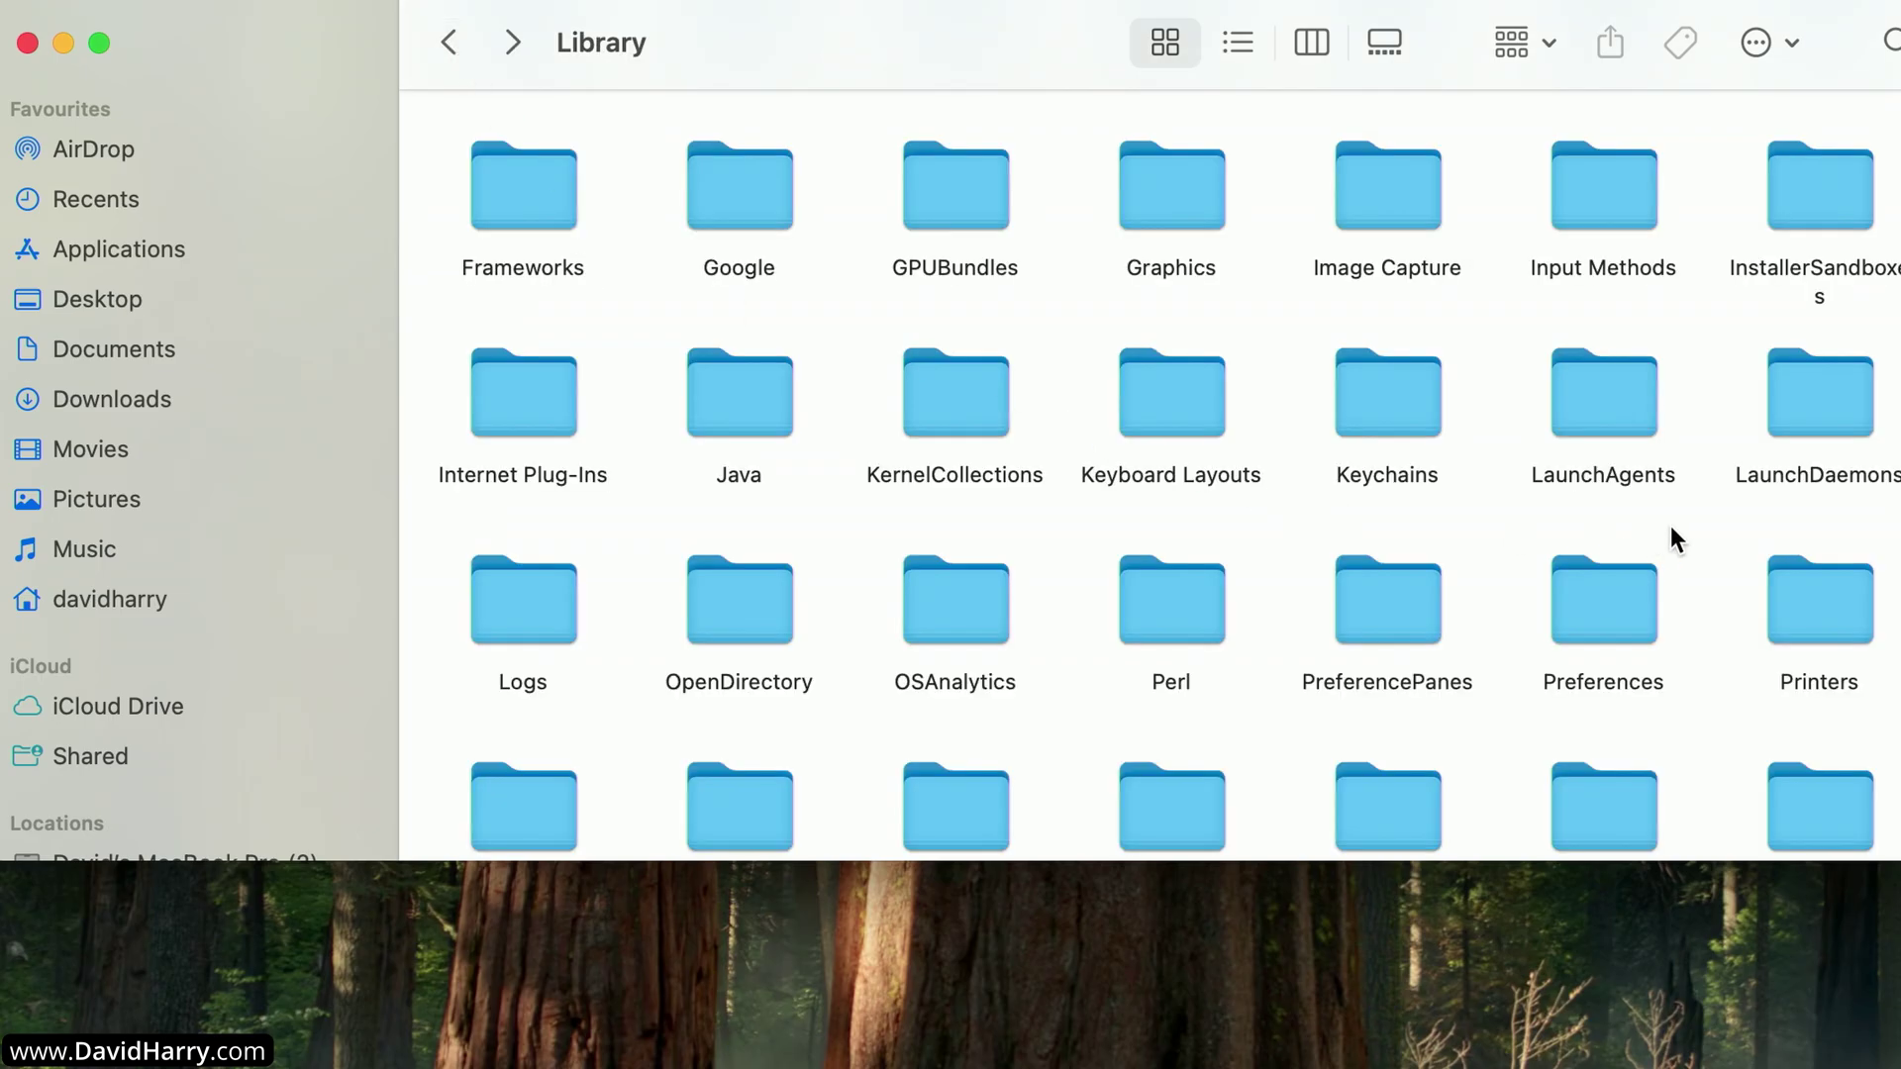
- Check LaunchDaemons, then open Library's PrivilegedHelperTools, which holds only two Steinberg helper files
double_click(1806, 400)
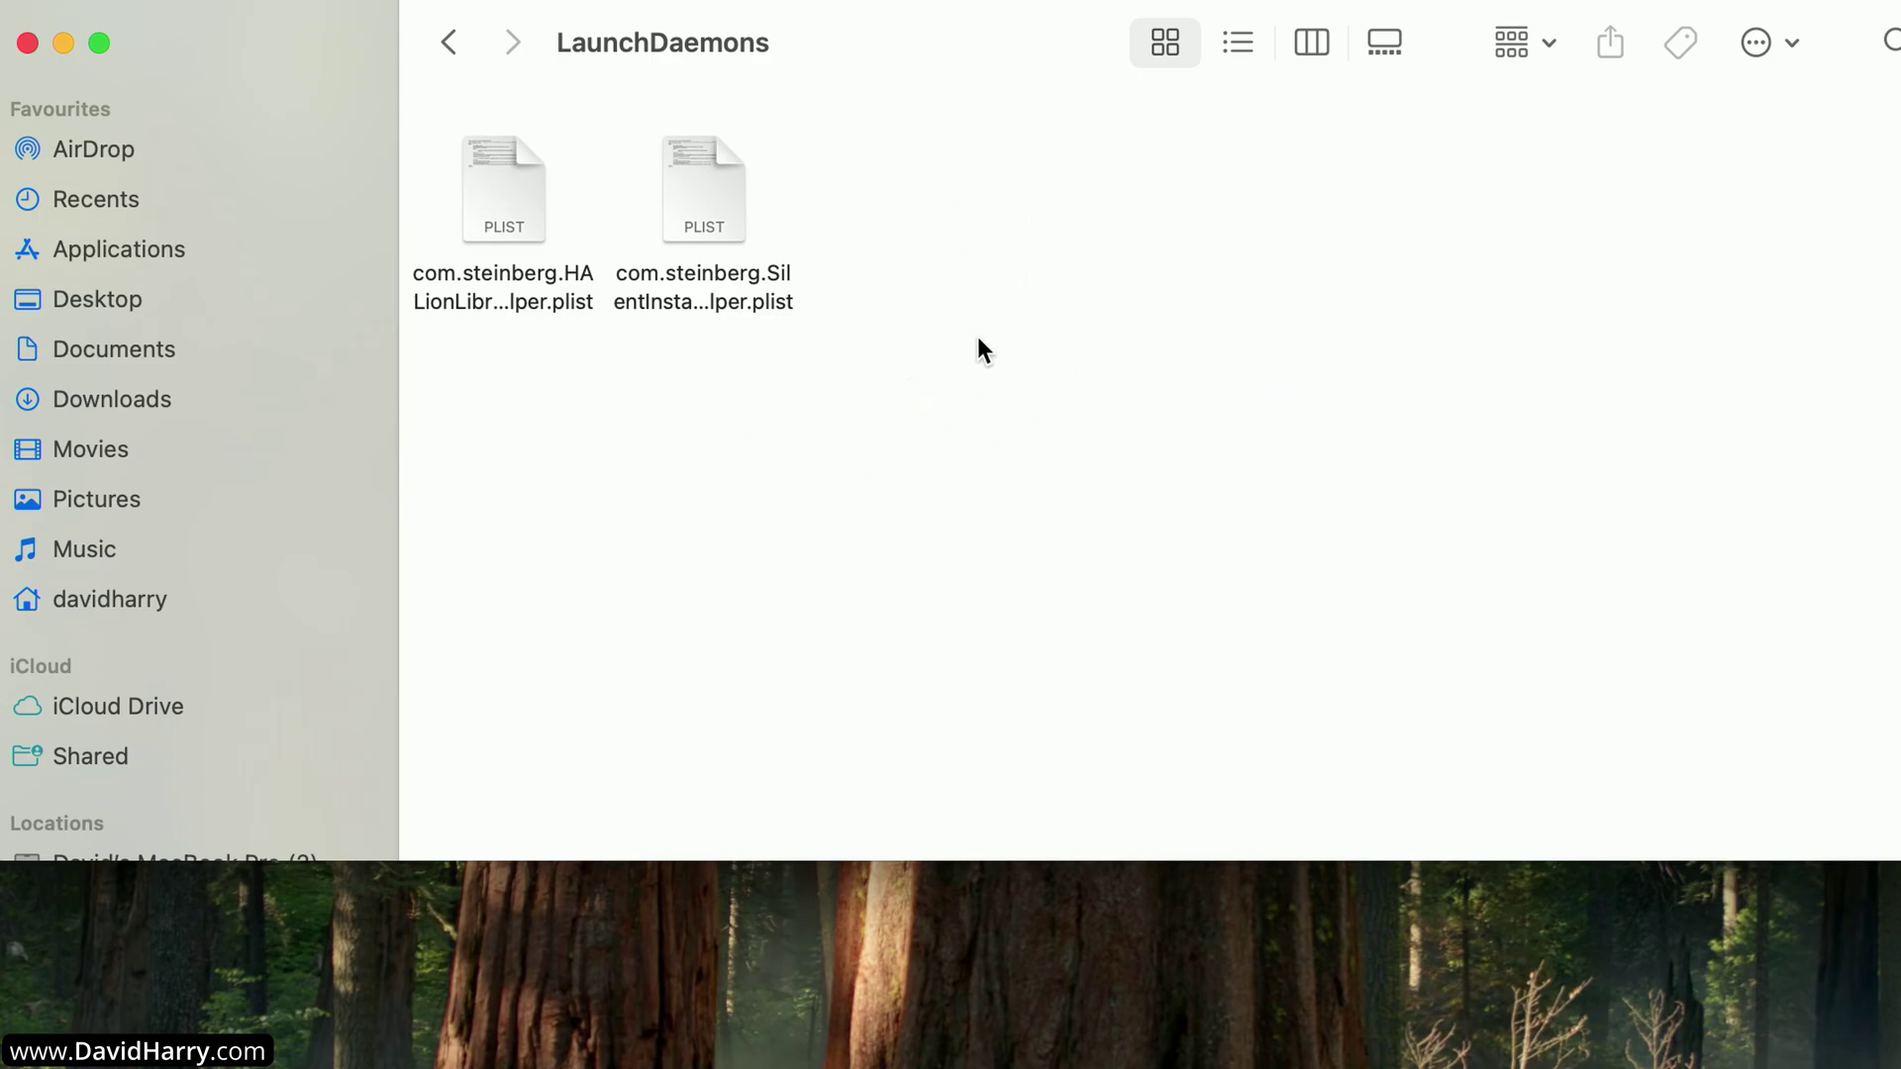
left_click(448, 40)
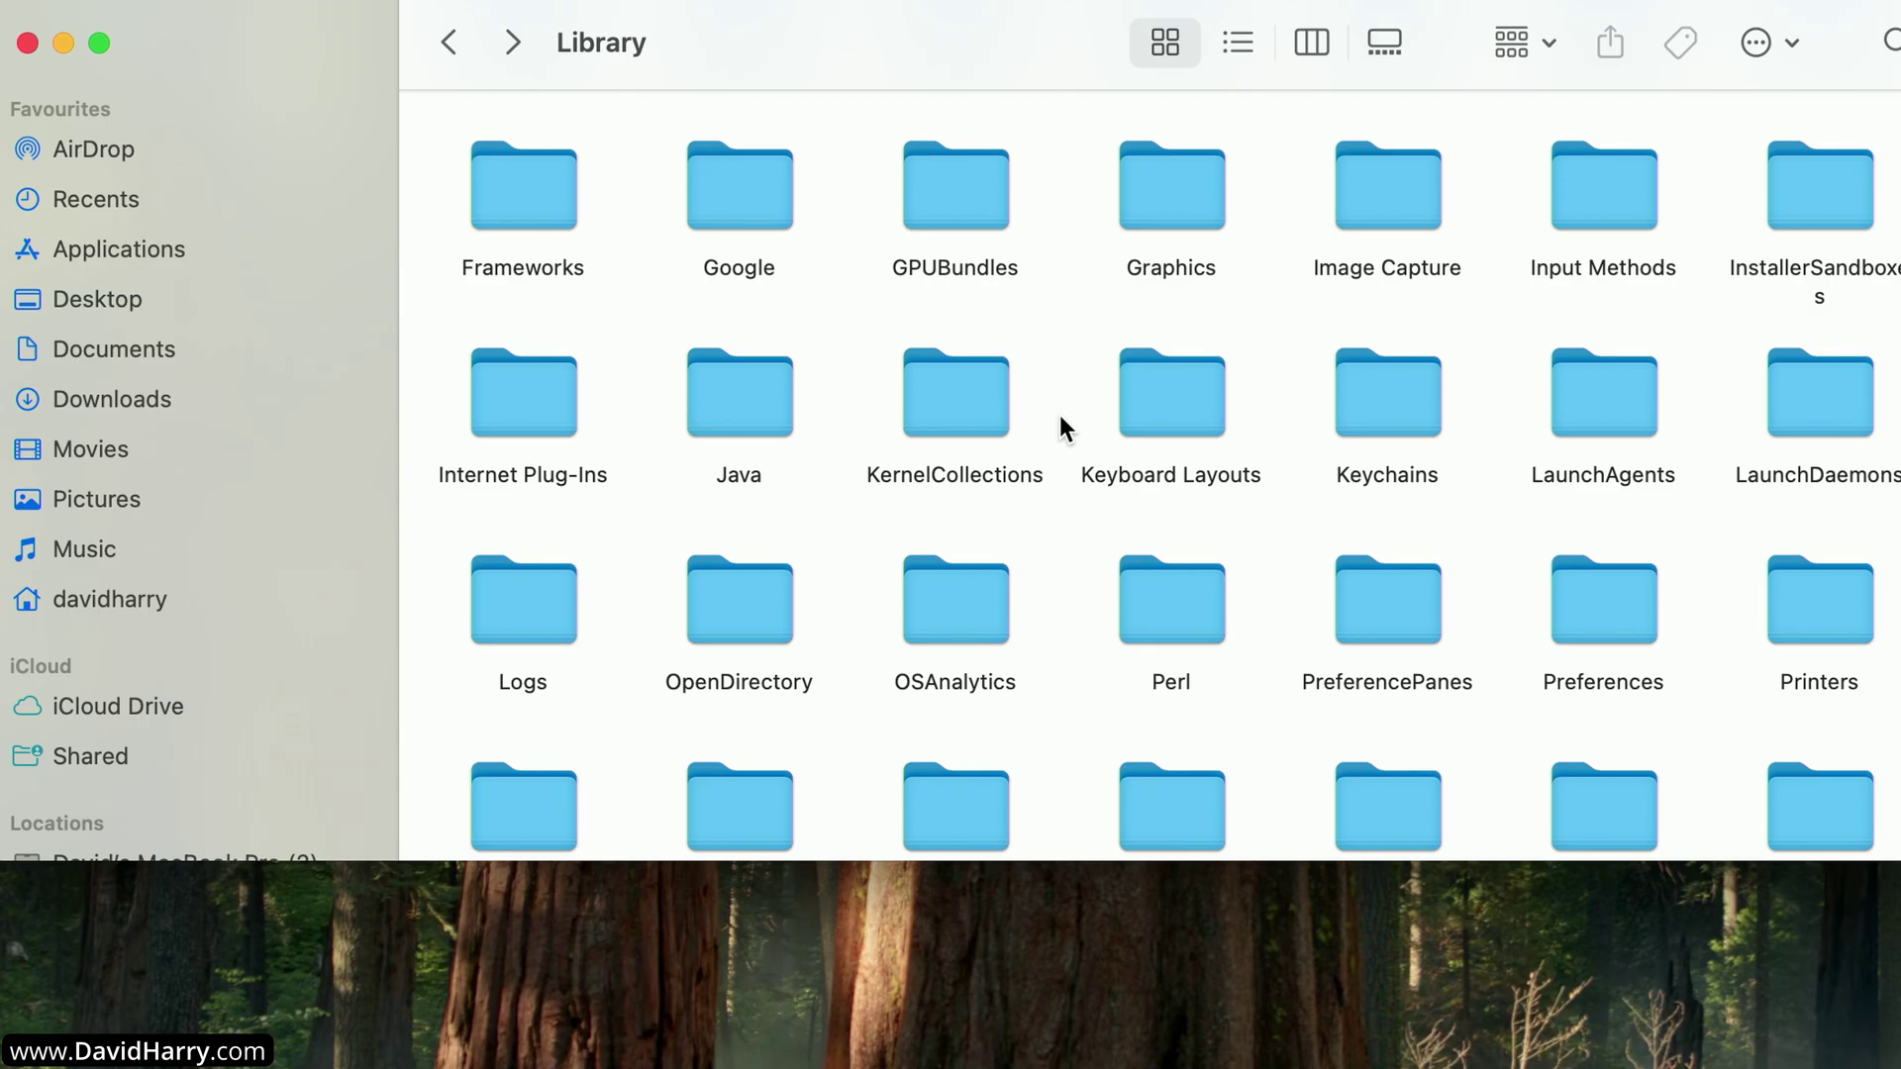
scroll(1255, 546, "down", 3)
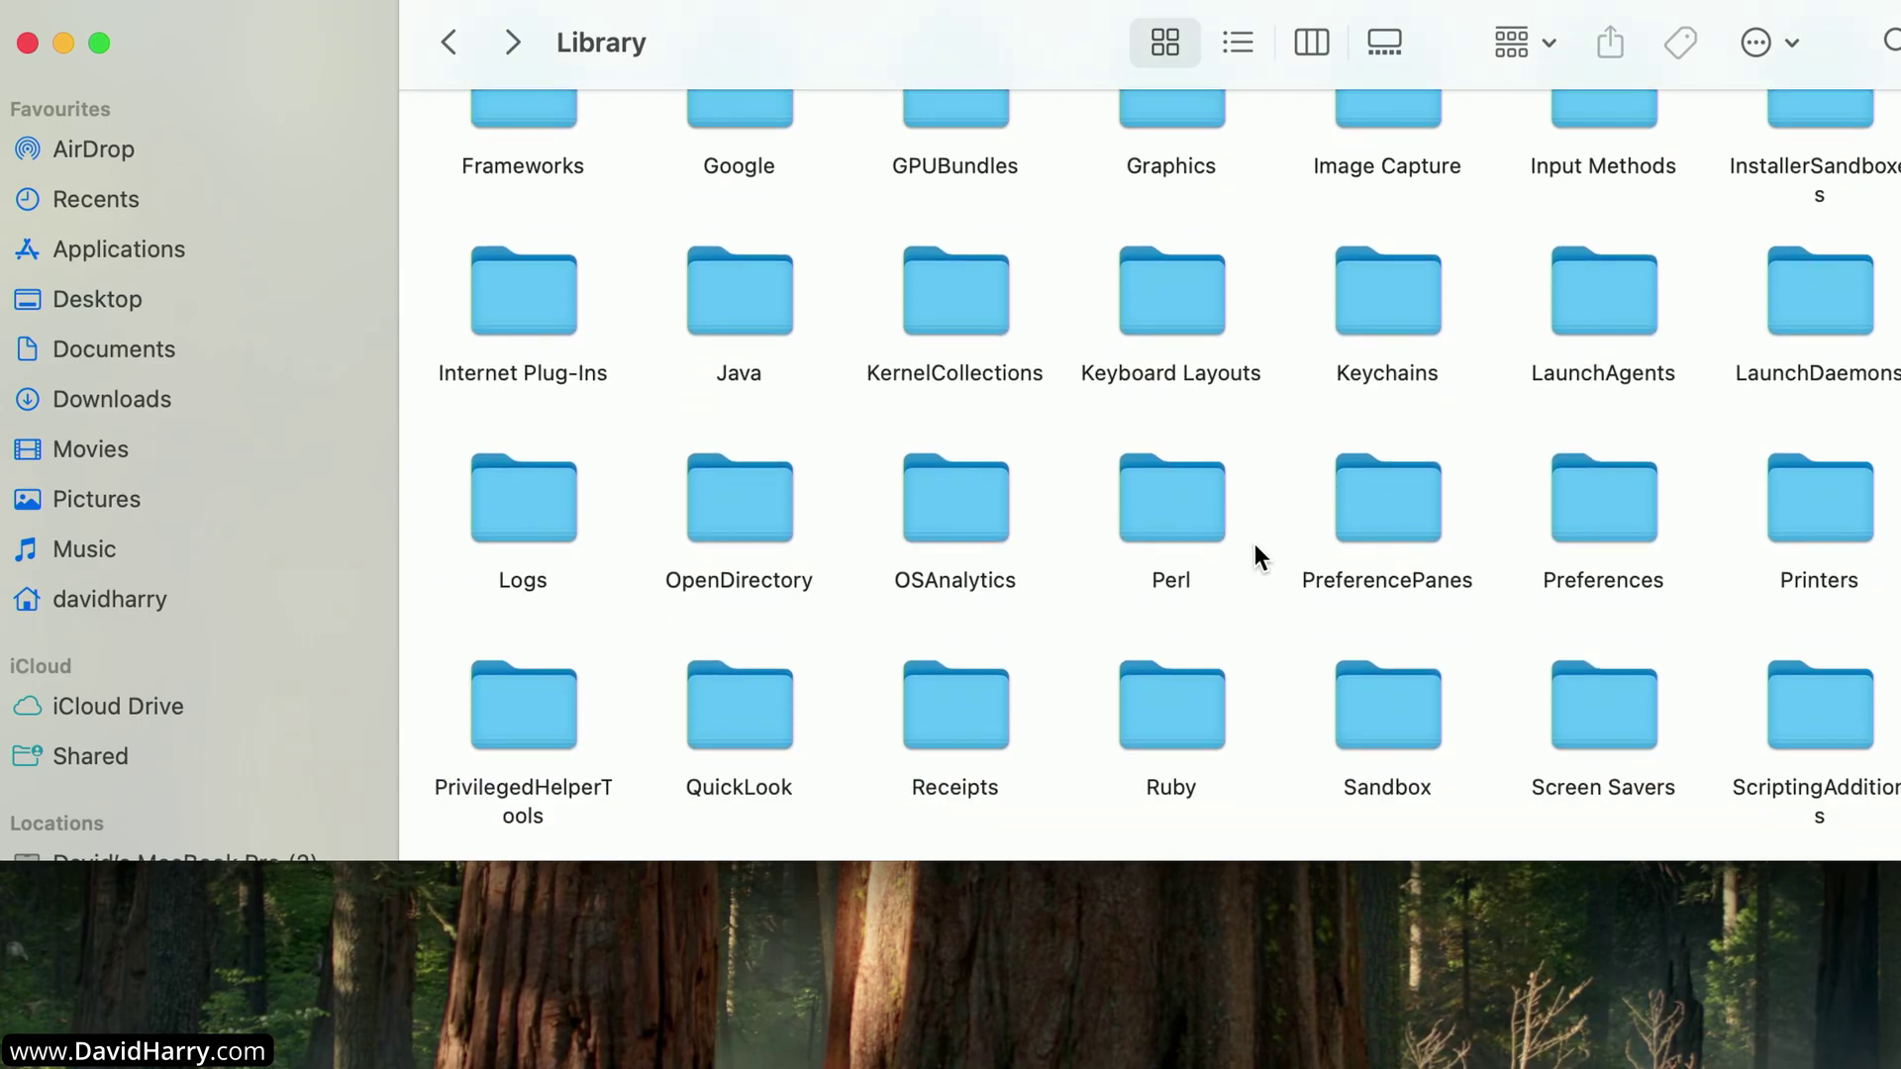
scroll(1255, 545, "down", 2)
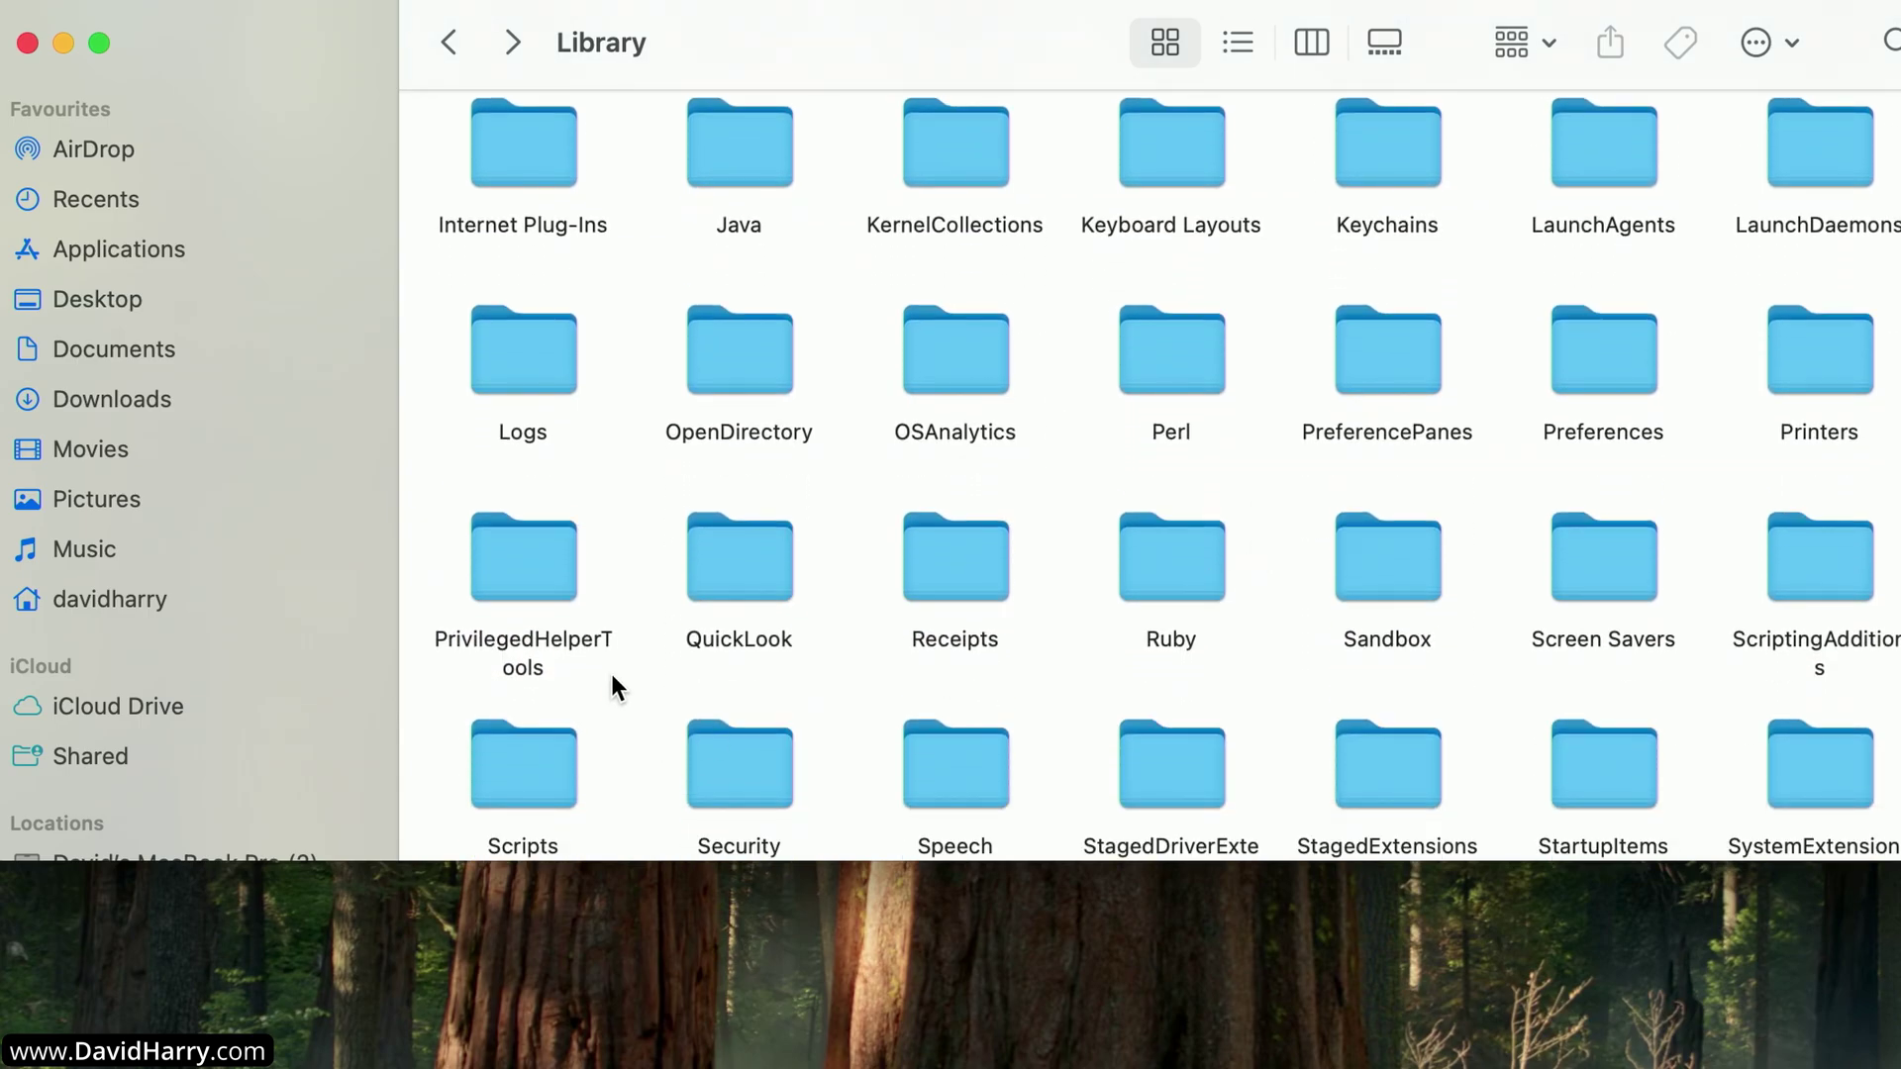
double_click(538, 572)
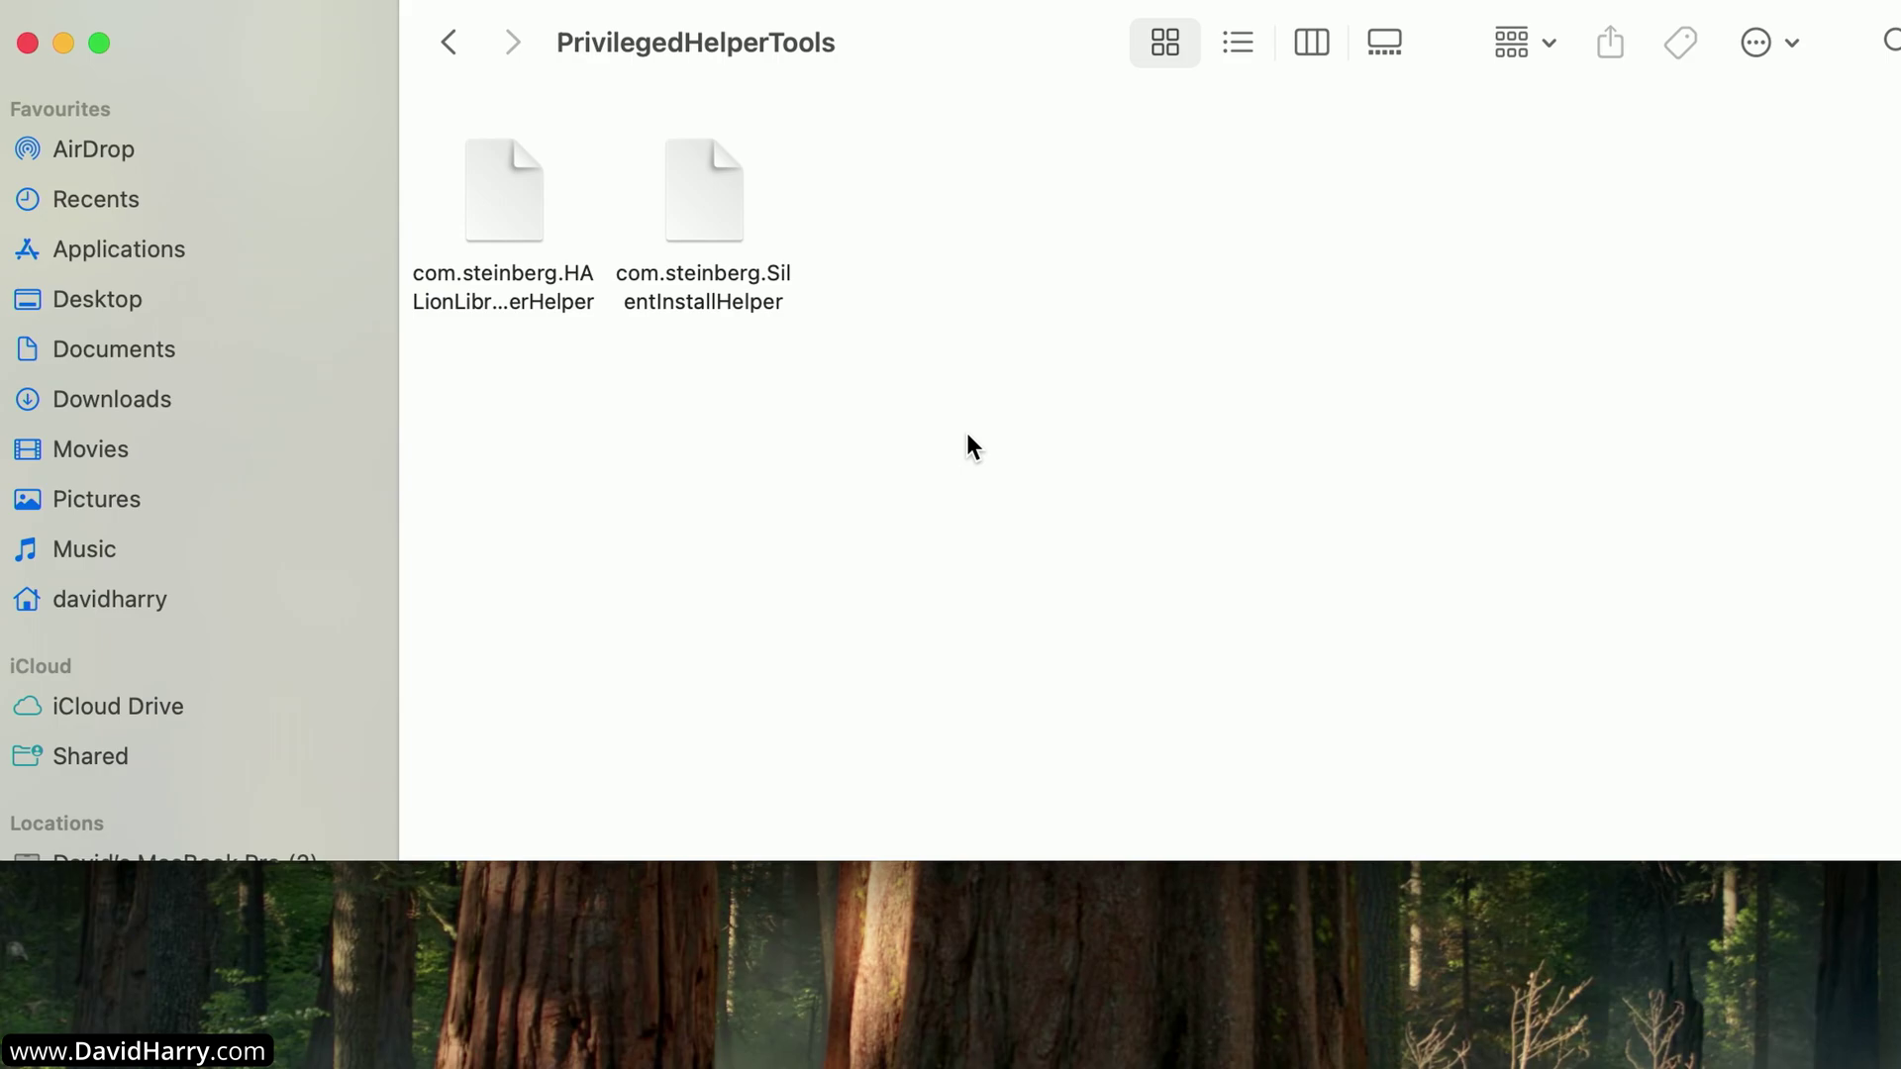
- Return Finder to Macintosh HD, move the Full Disk Access support note left, and launch System Settings
left_click(445, 40)
left_click(445, 39)
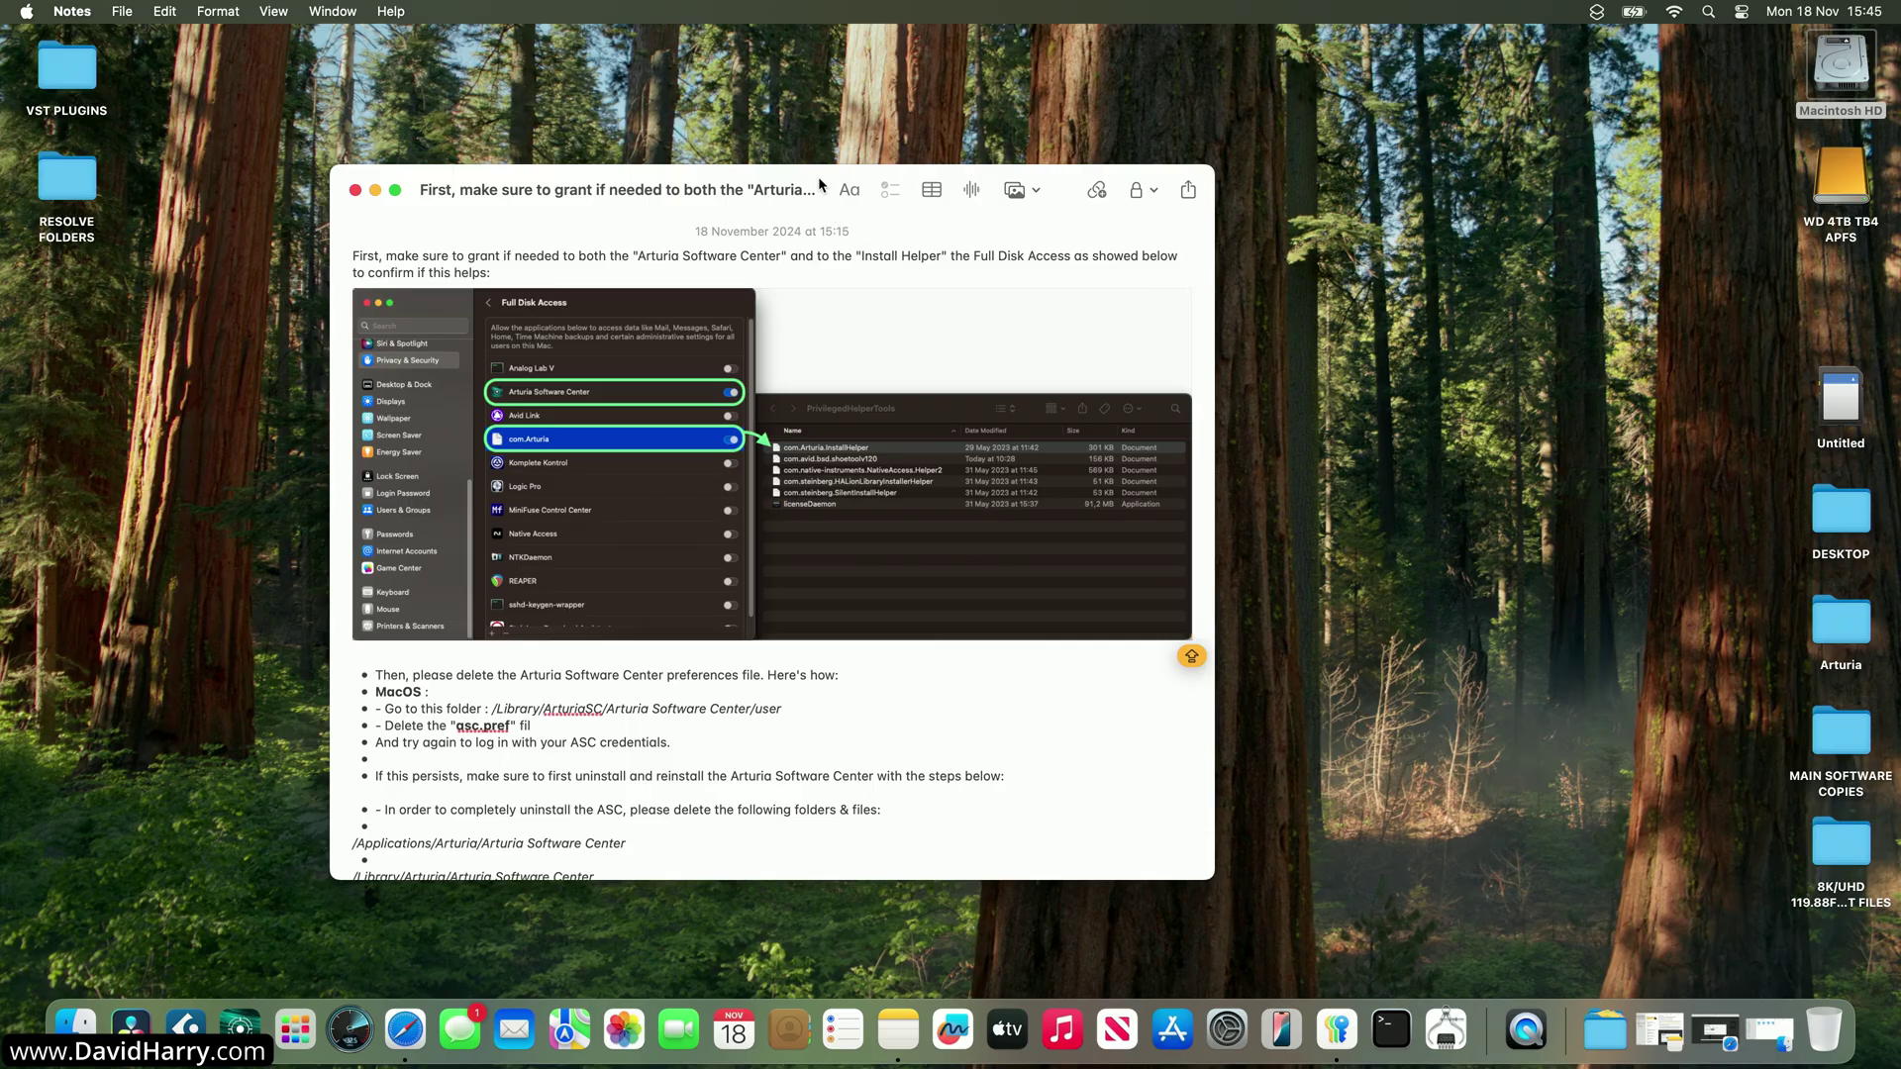
left_click_drag(820, 184, 644, 187)
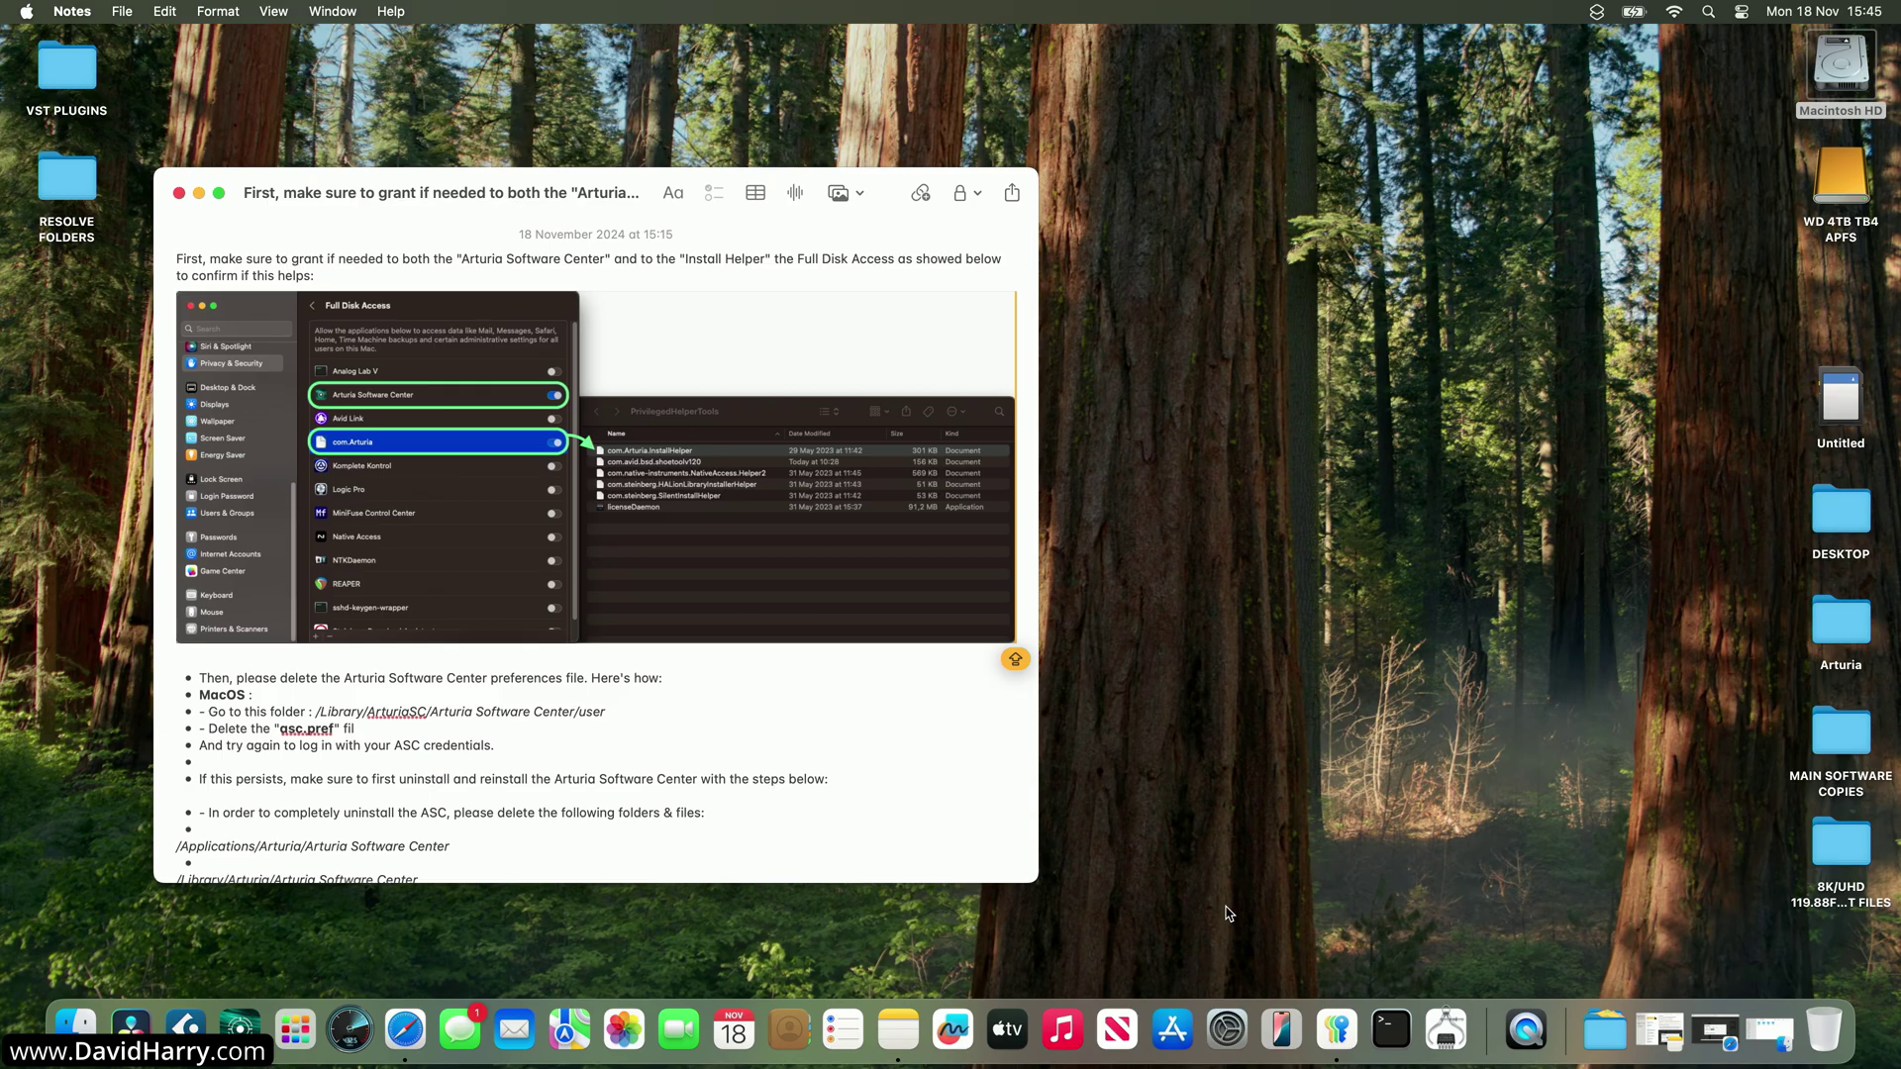
left_click(1228, 1030)
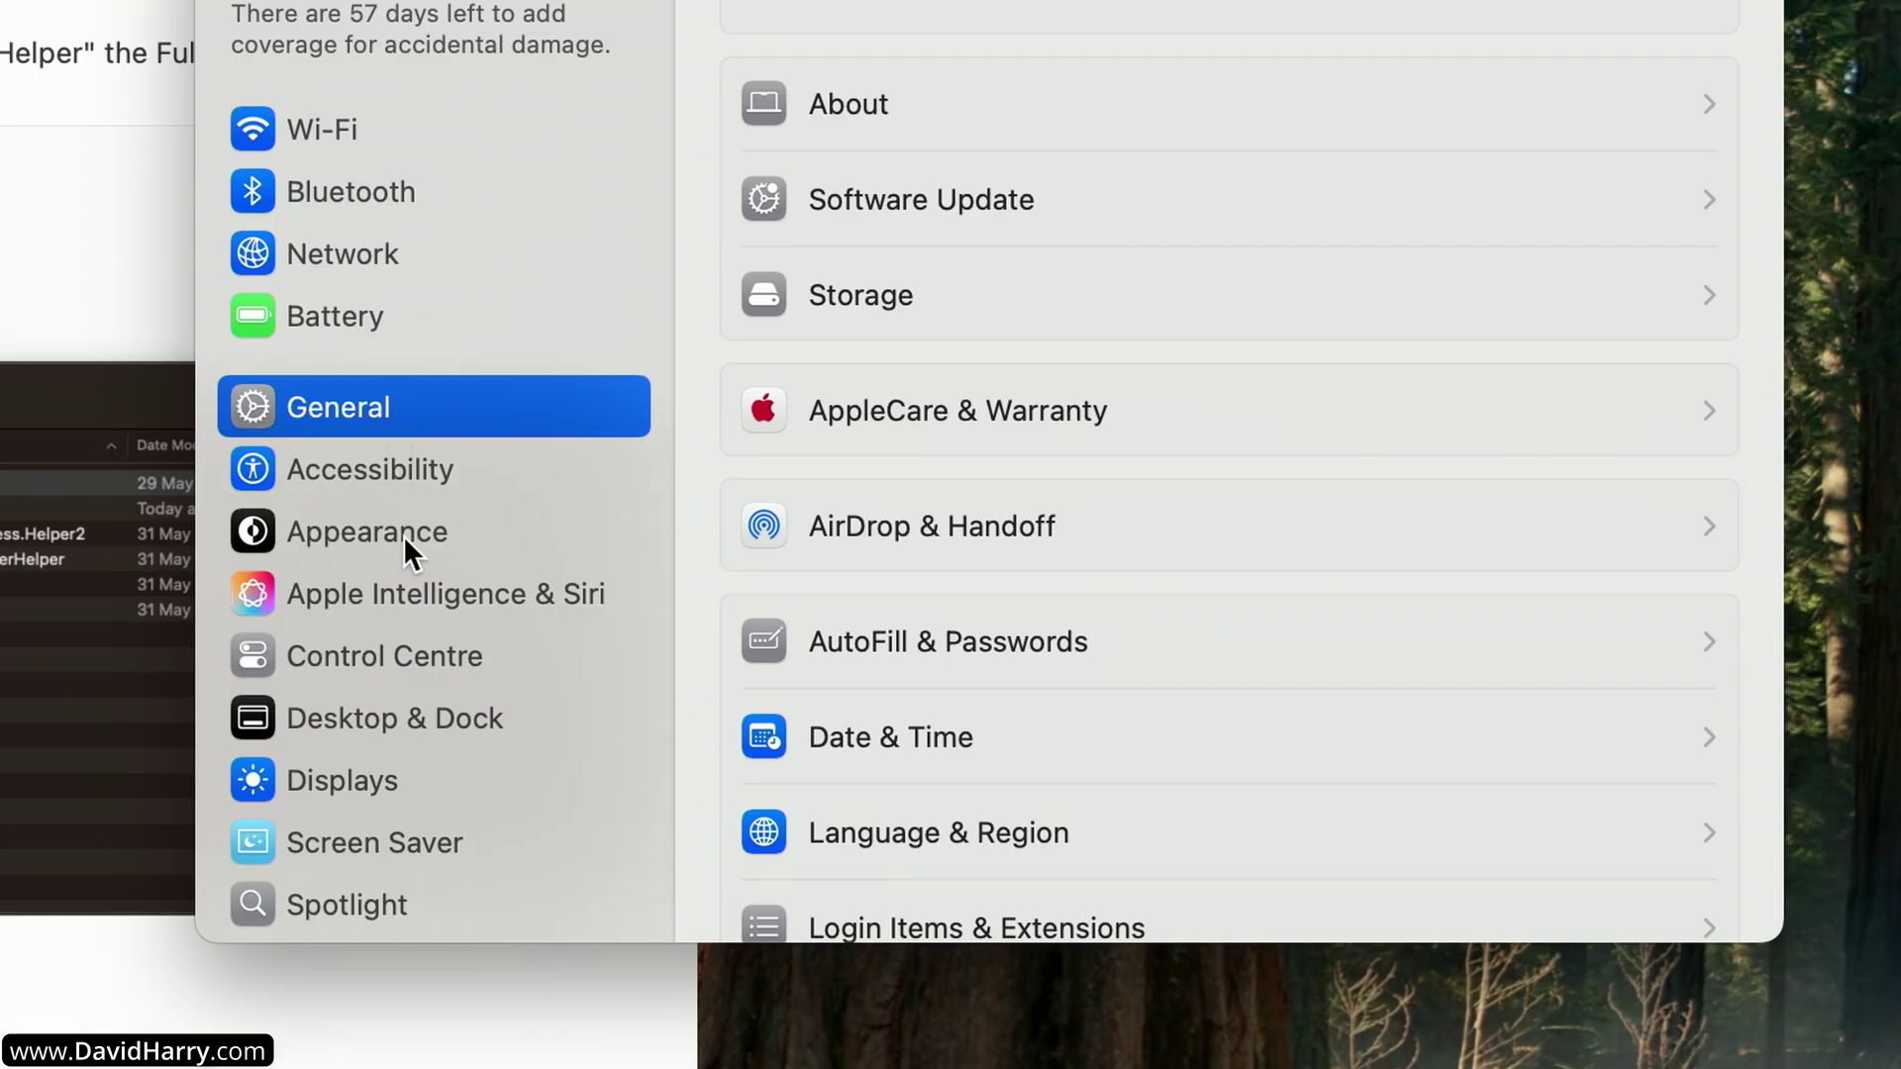
- Go to Privacy & Security > Full Disk Access, where Arturia Software Center is enabled
scroll(409, 537, "down", 5)
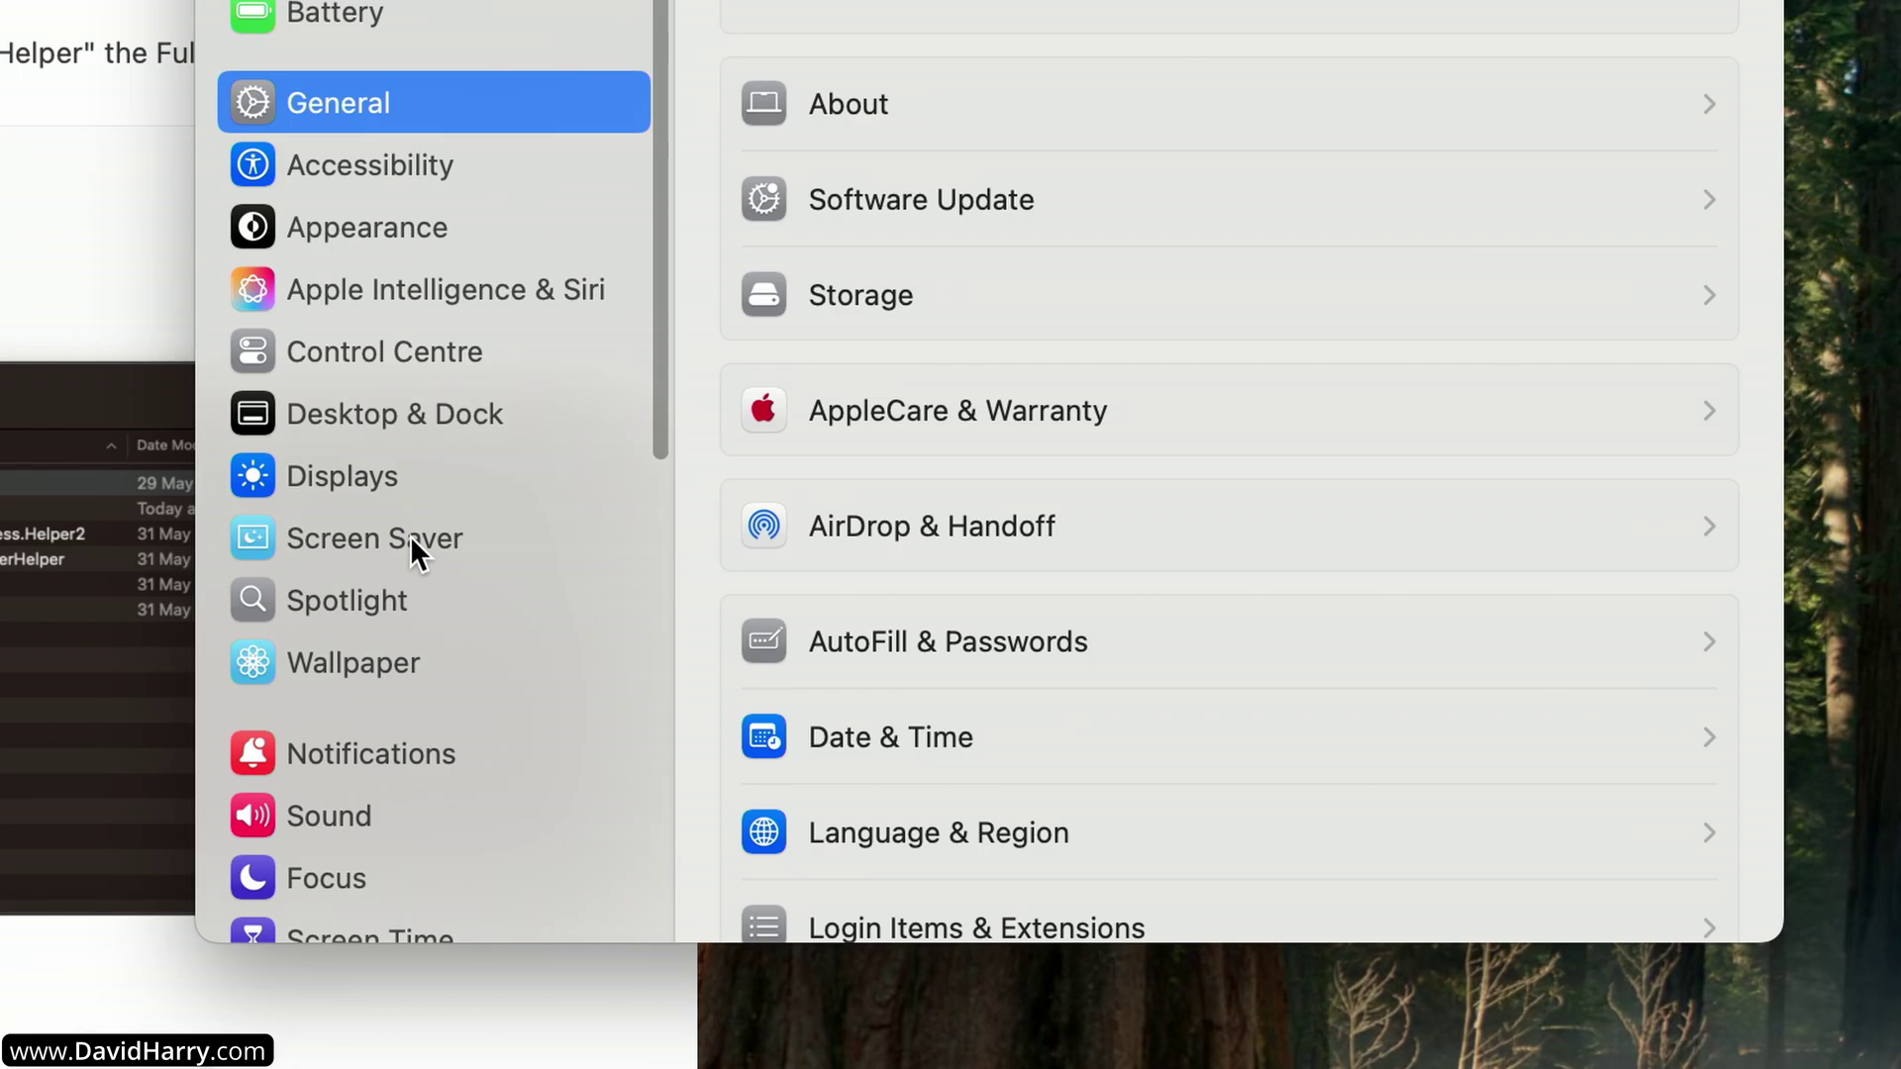
scroll(410, 536, "down", 10)
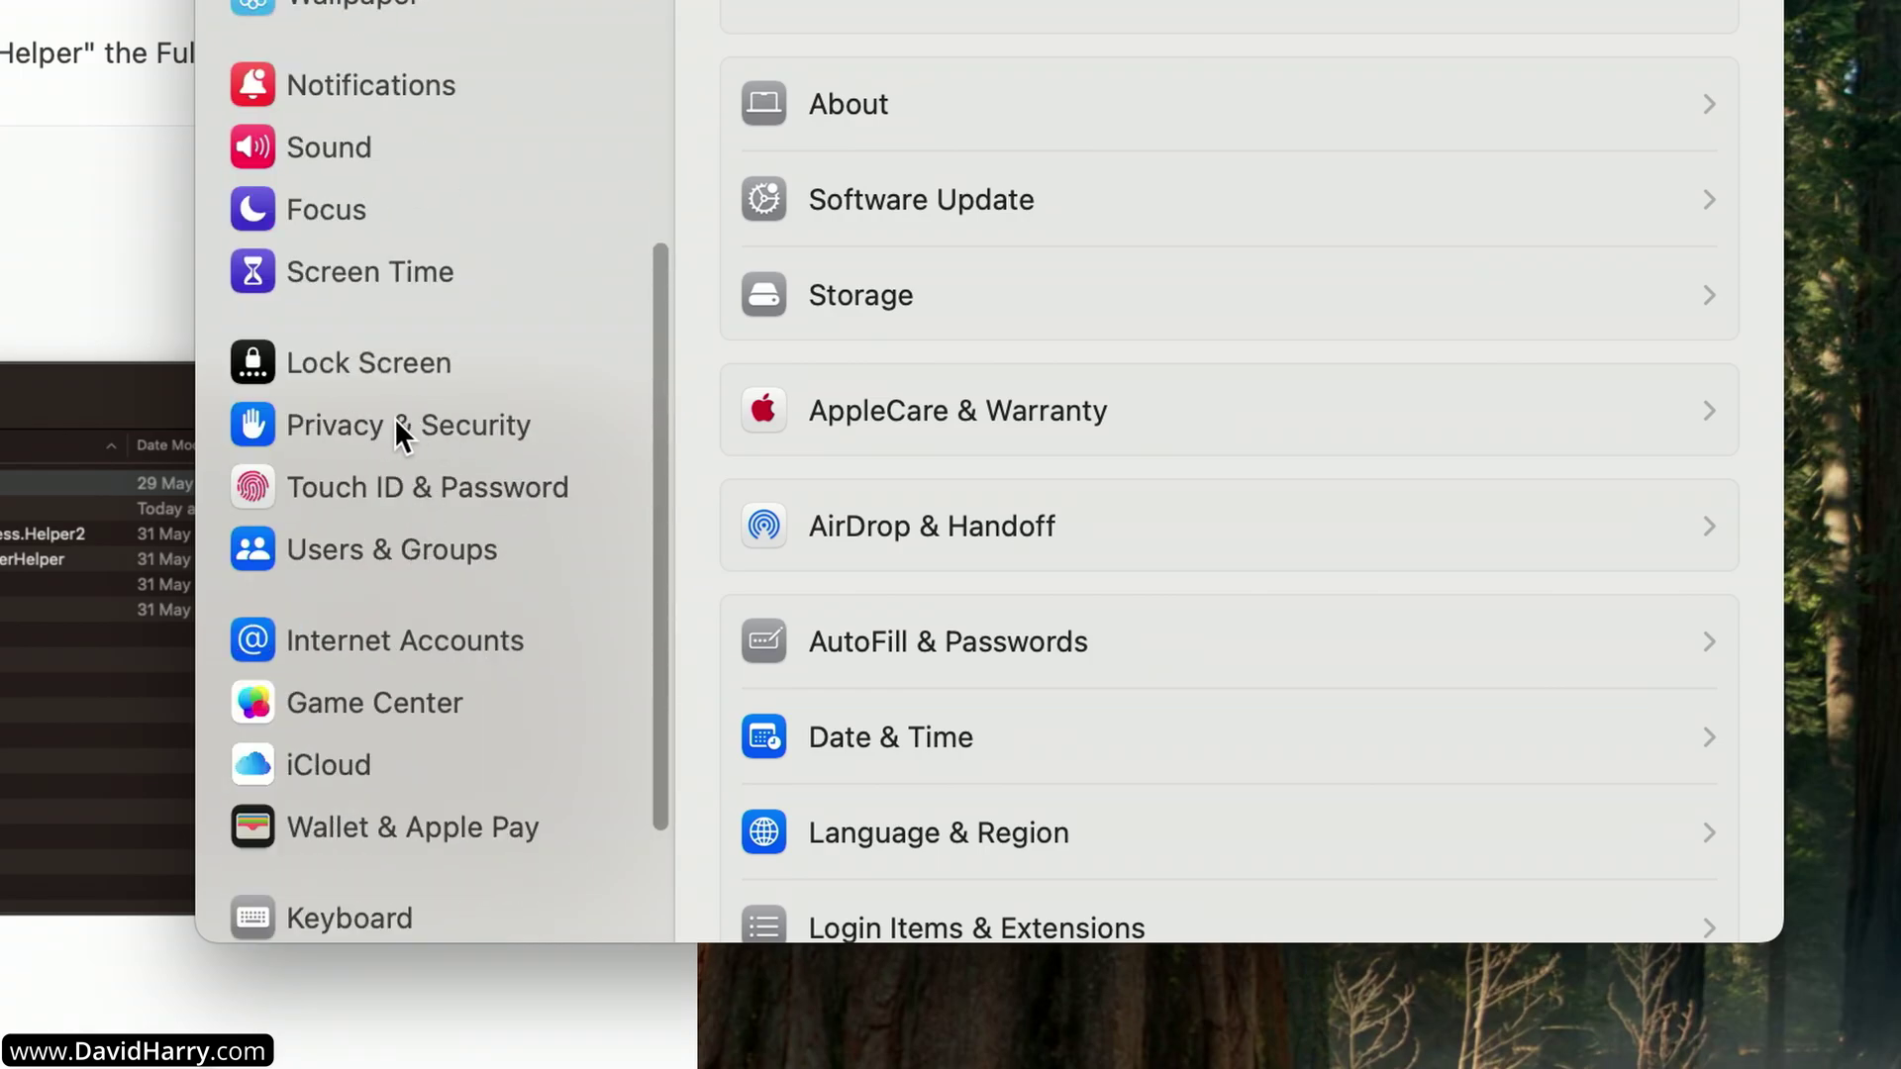
left_click(348, 424)
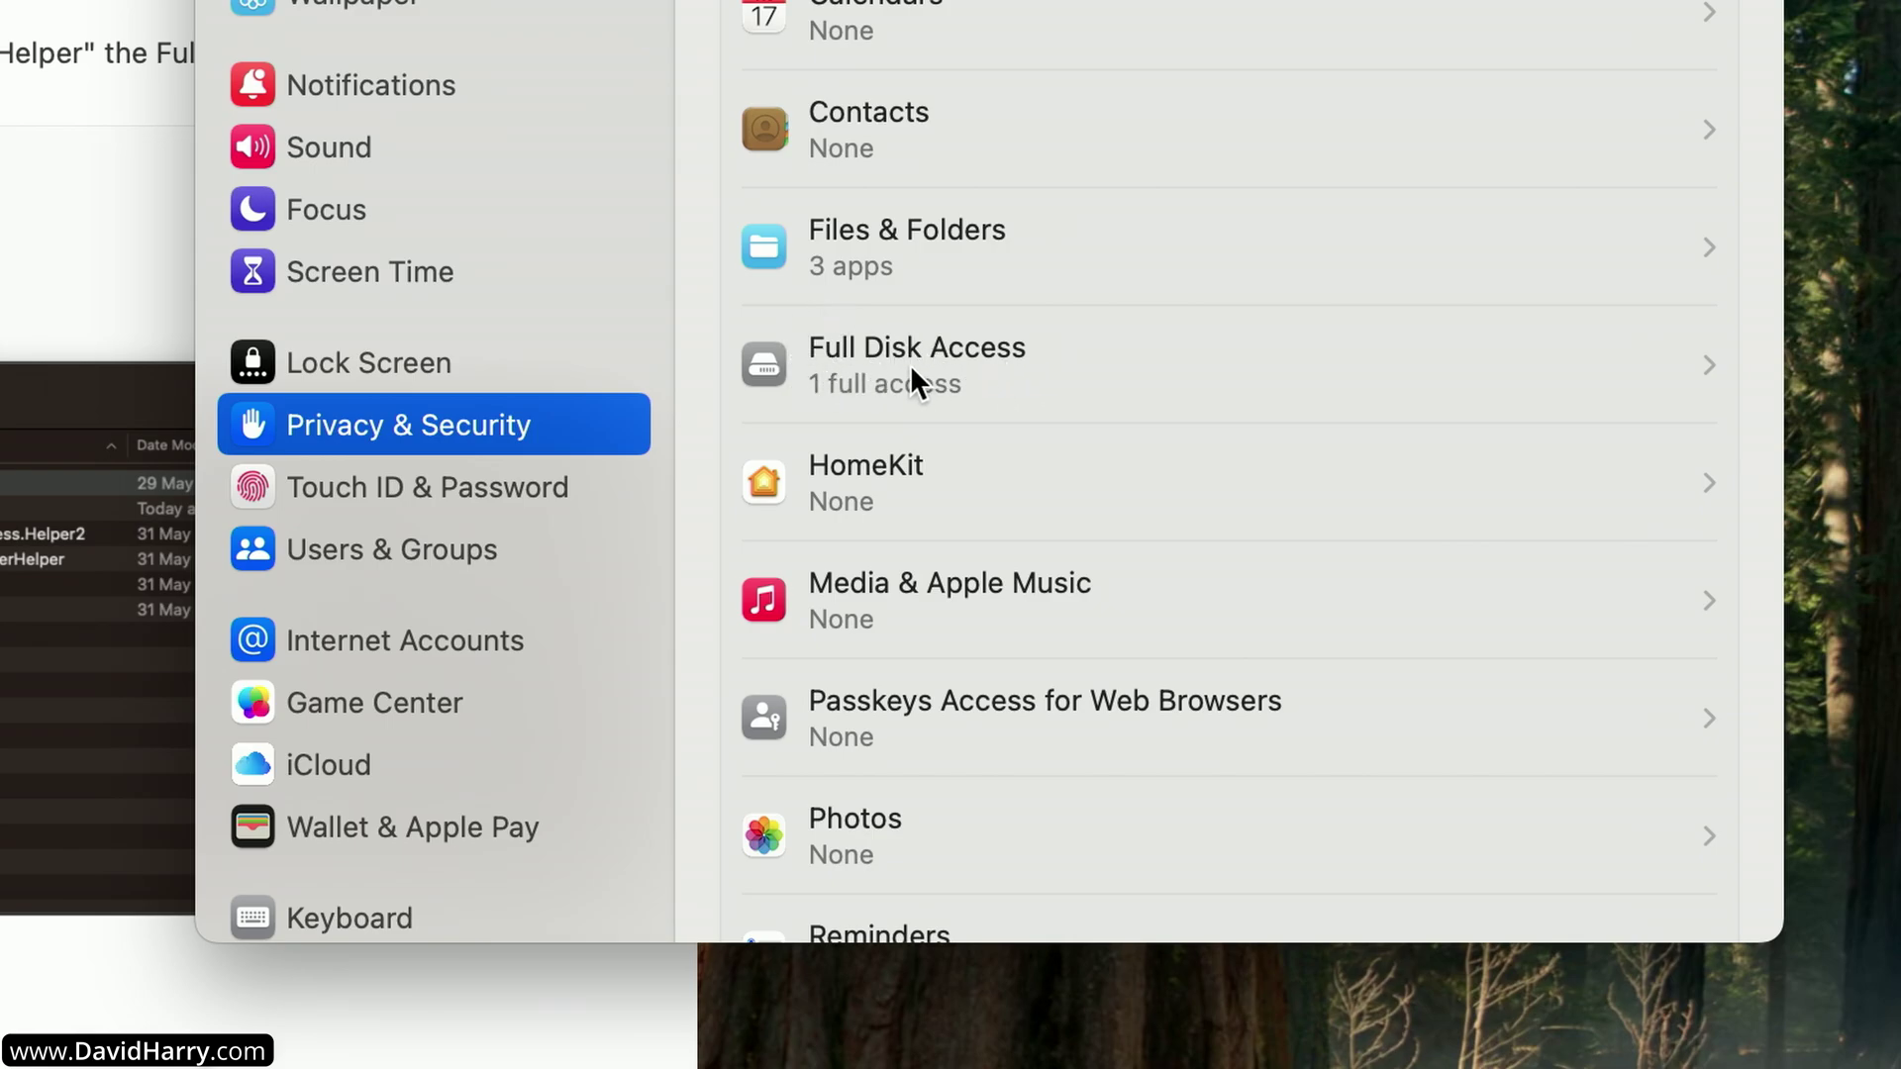
left_click(884, 376)
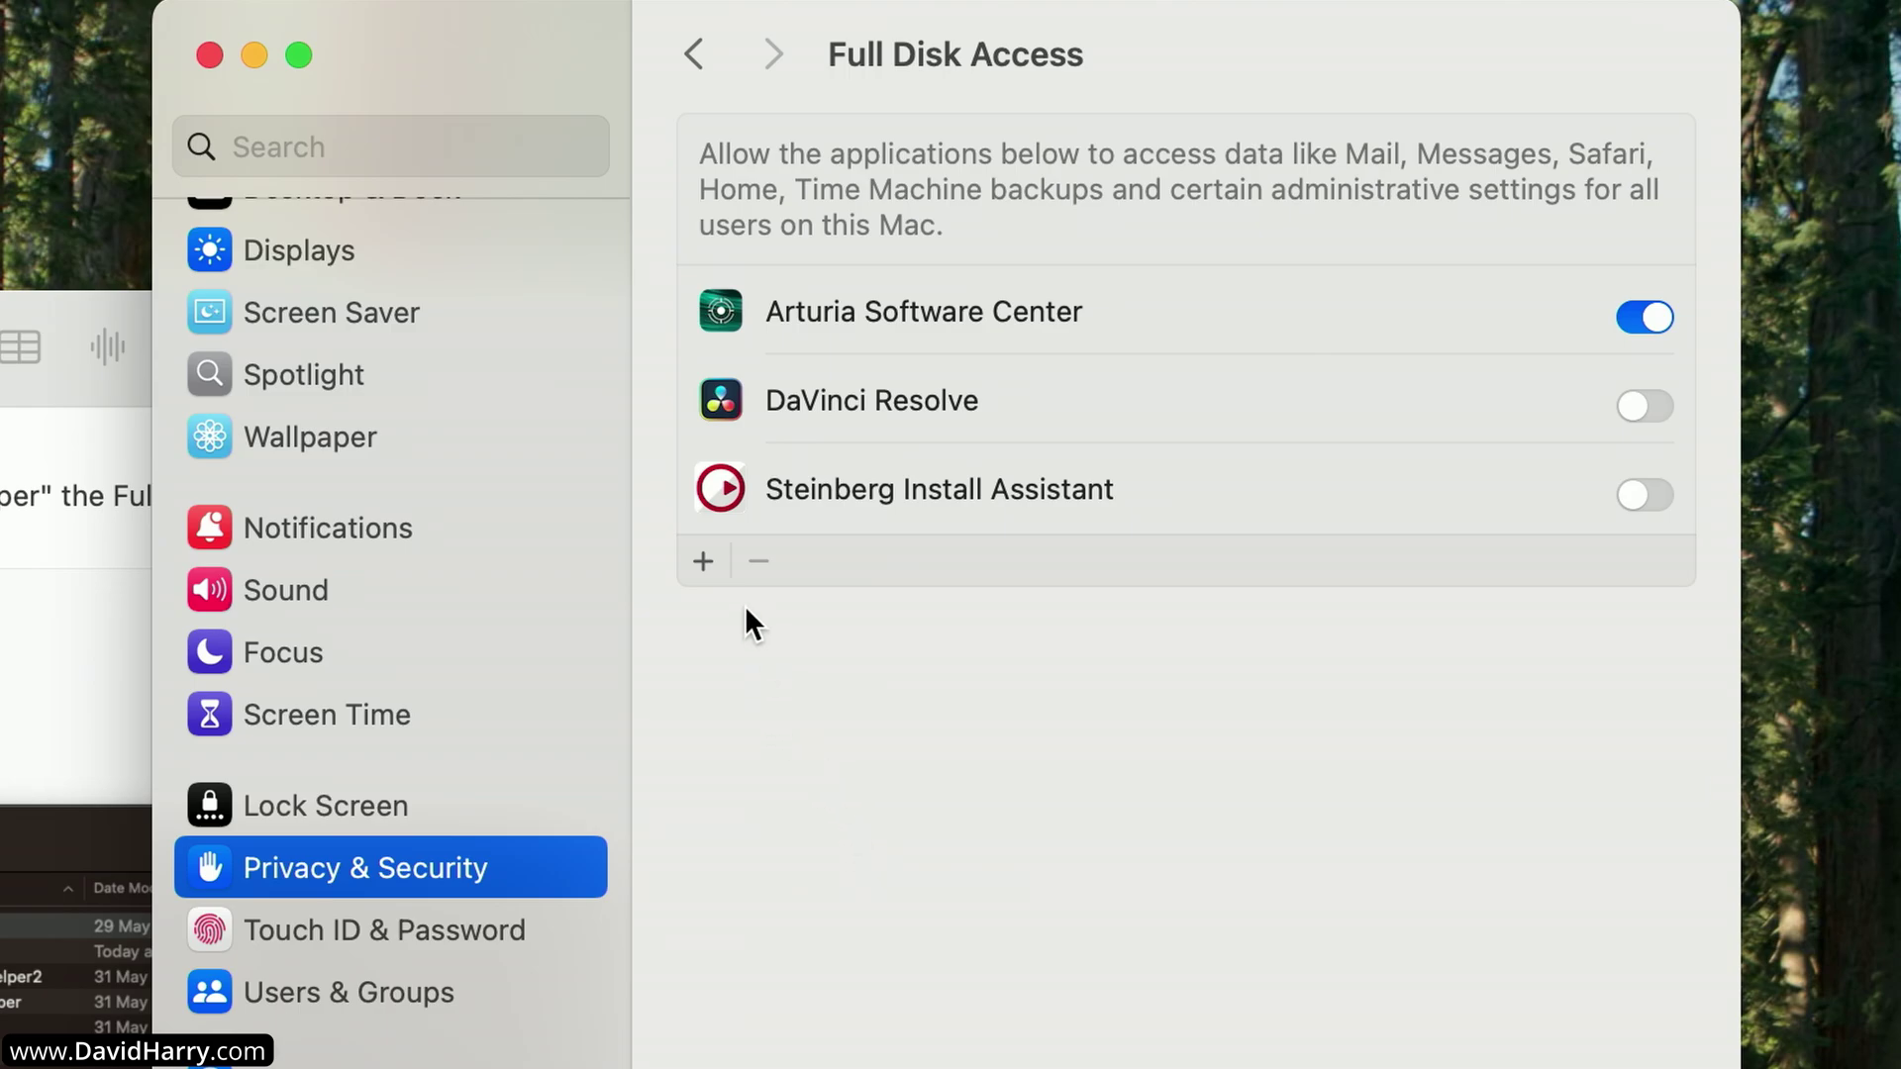
- Add an app to Full Disk Access, browsing the file chooser to Library > PrivilegedHelperTools
left_click(701, 561)
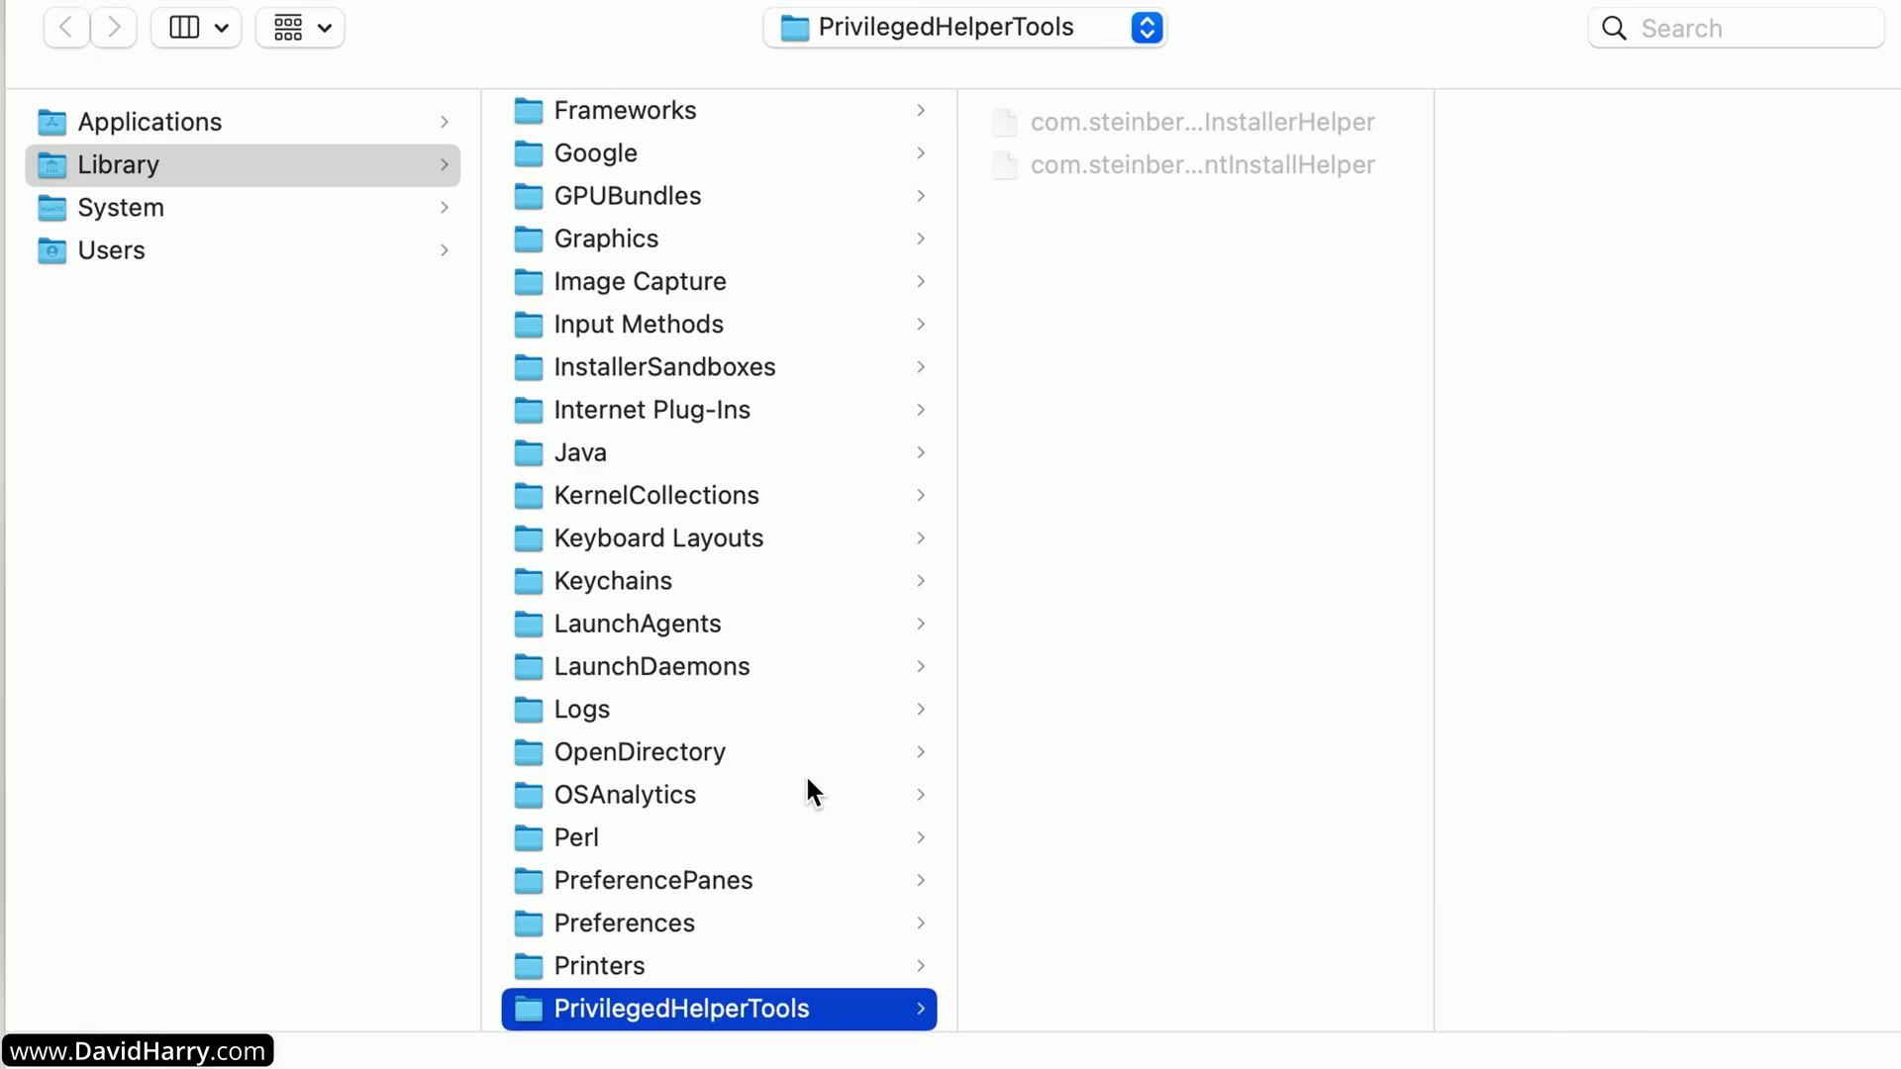
scroll(807, 782, "down", 2)
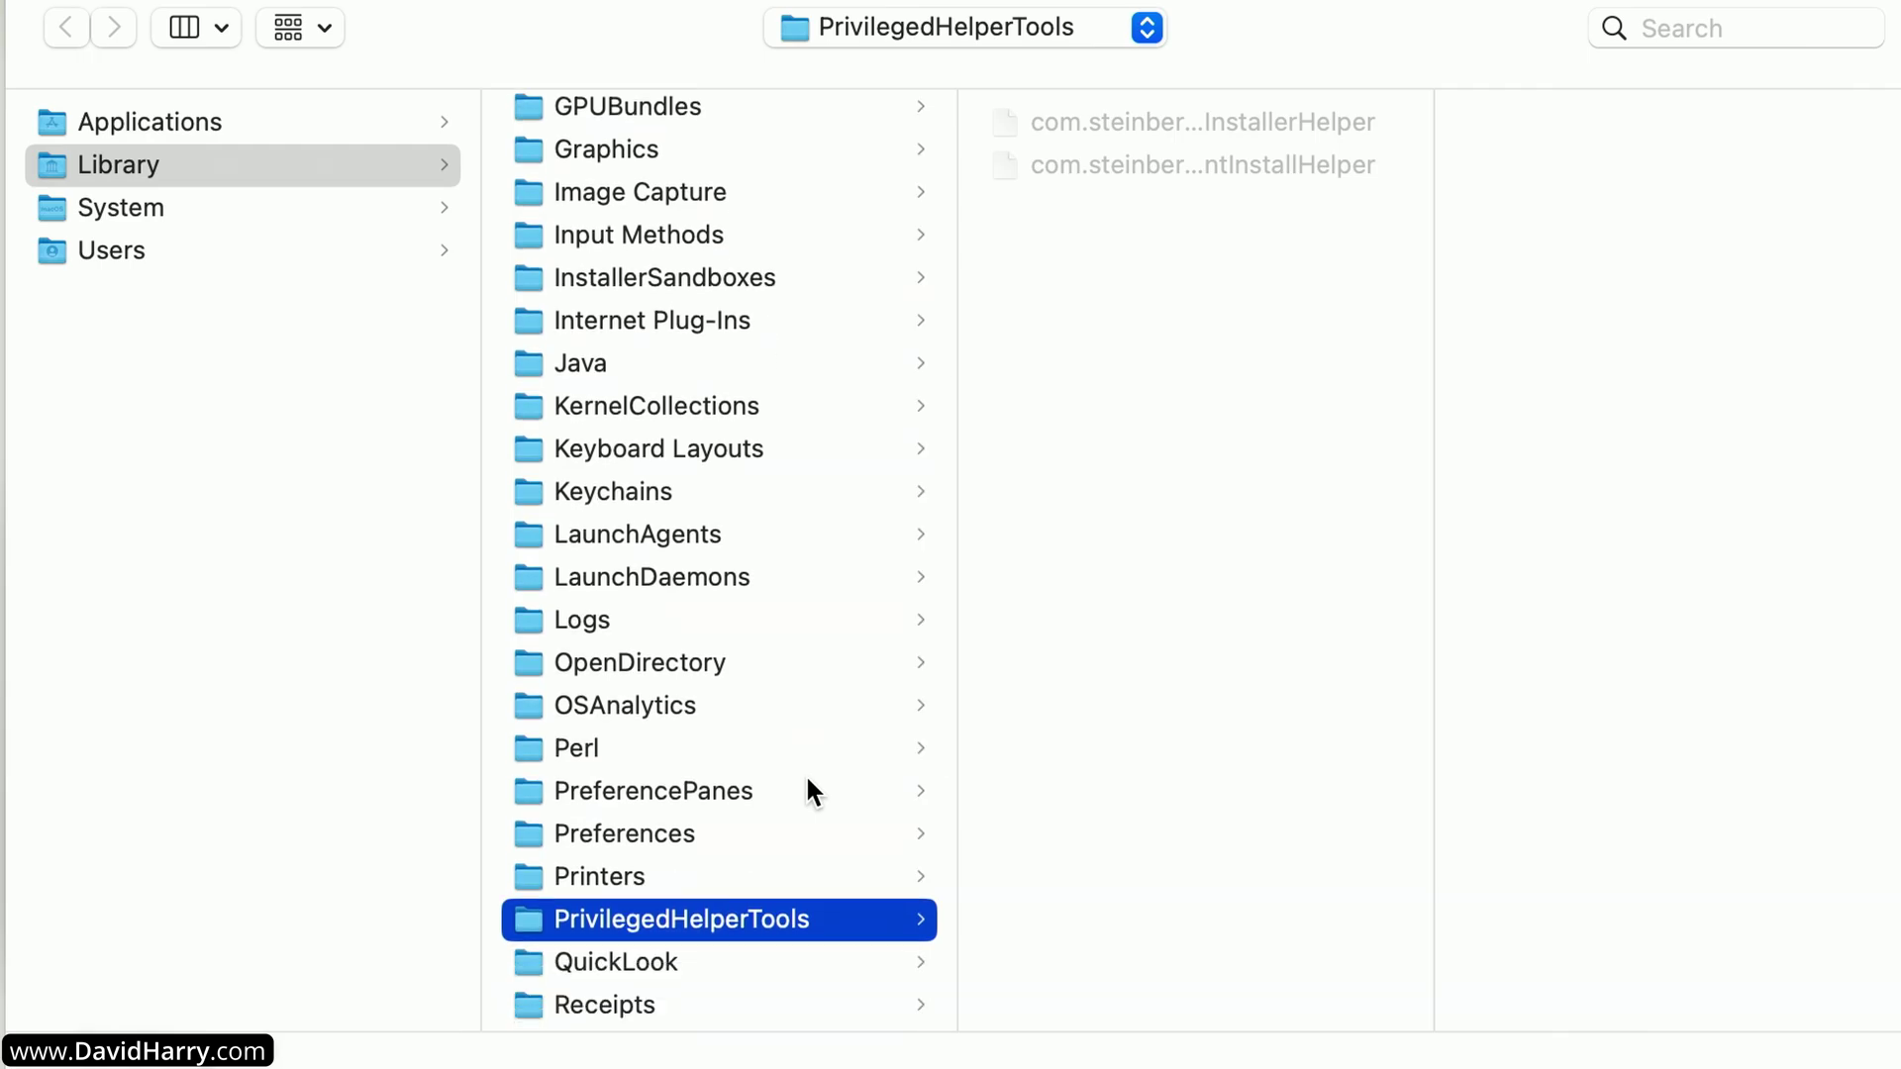
scroll(782, 366, "up", 10)
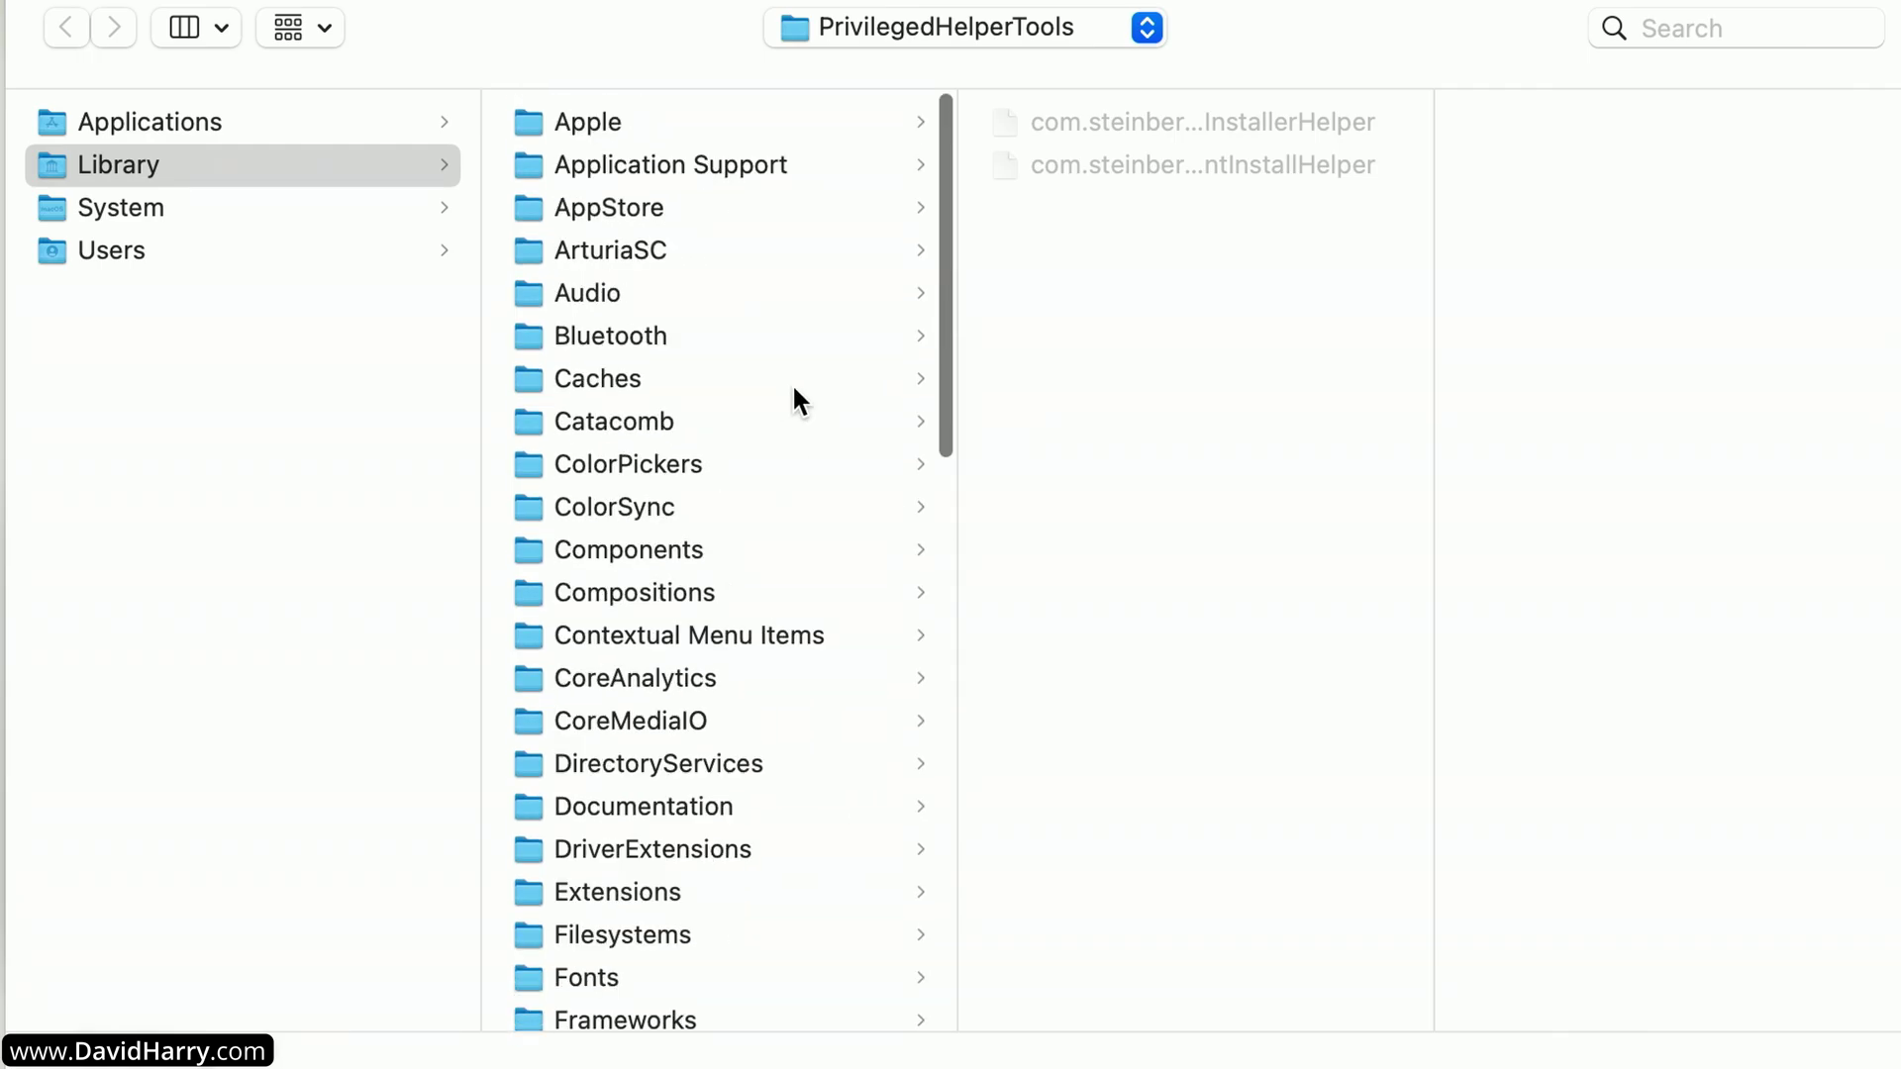
left_click(117, 164)
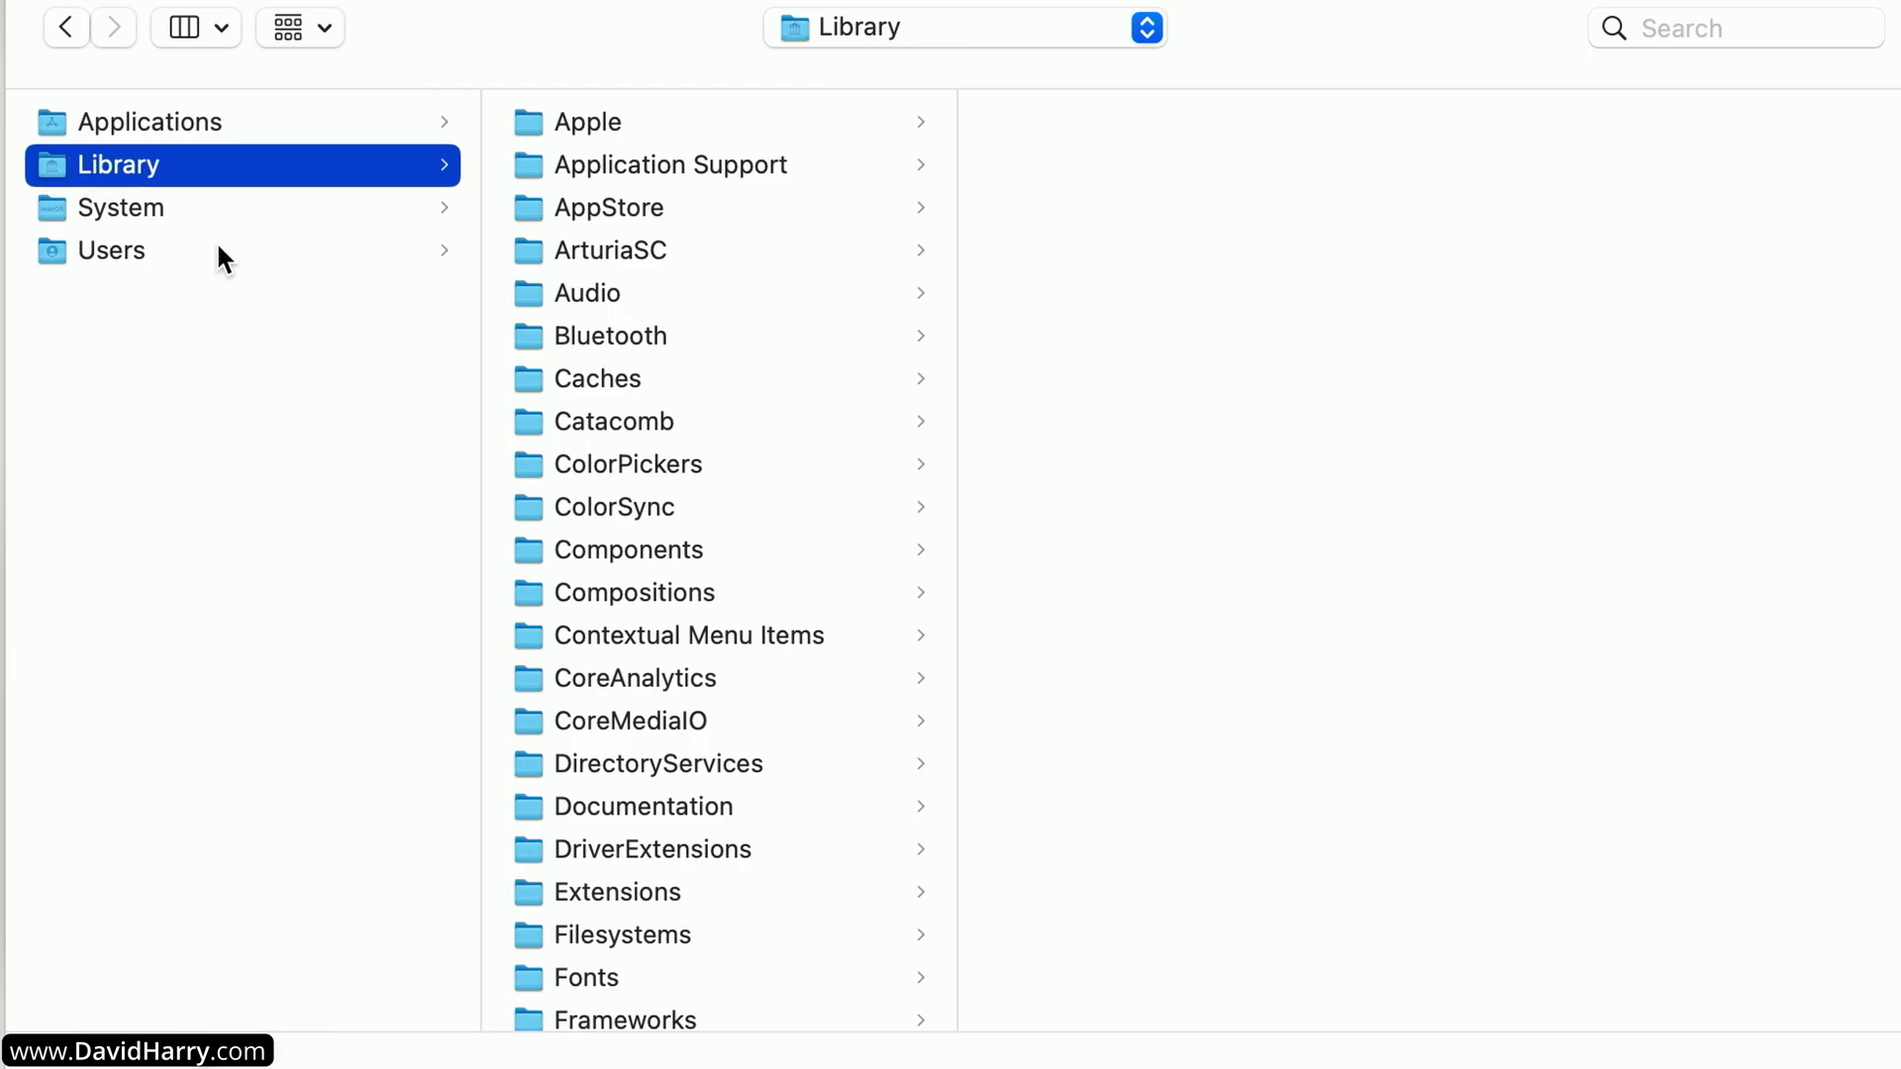
scroll(769, 680, "down", 15)
scroll(768, 679, "up", 4)
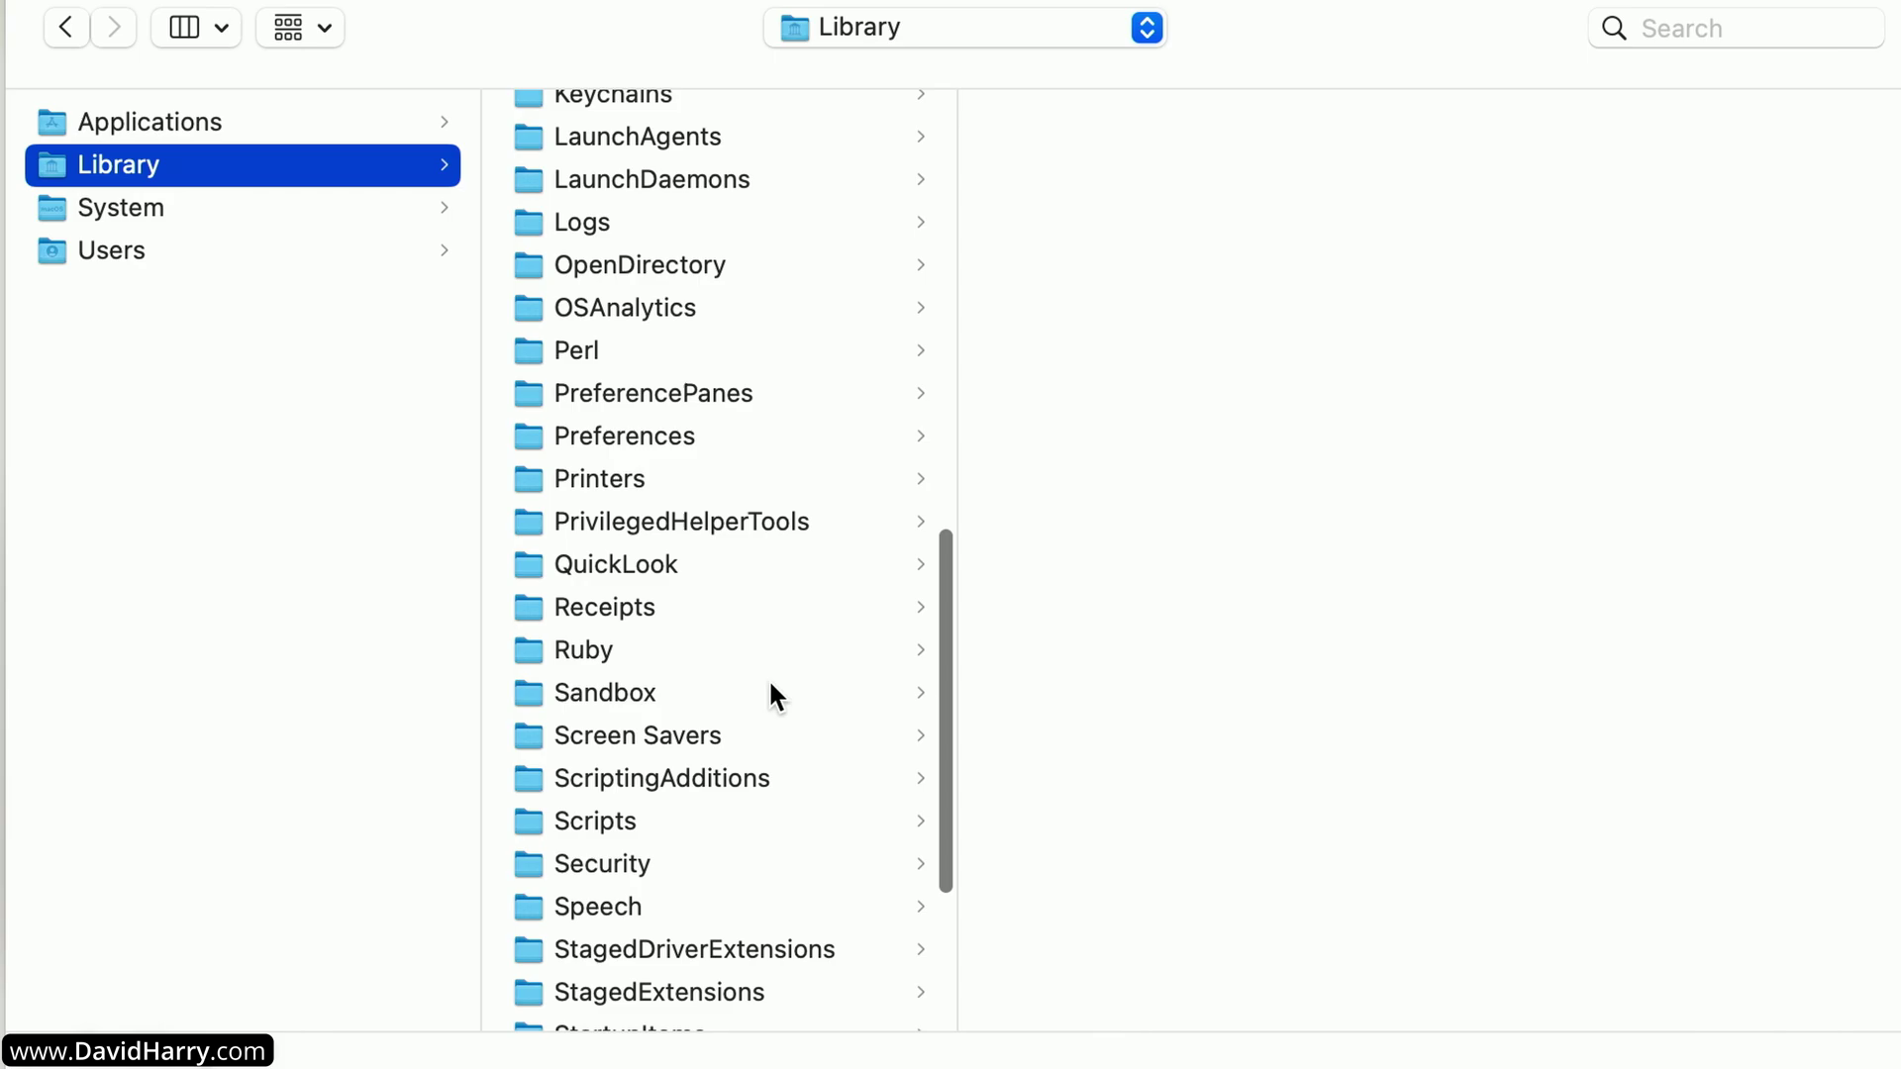
scroll(762, 673, "up", 1)
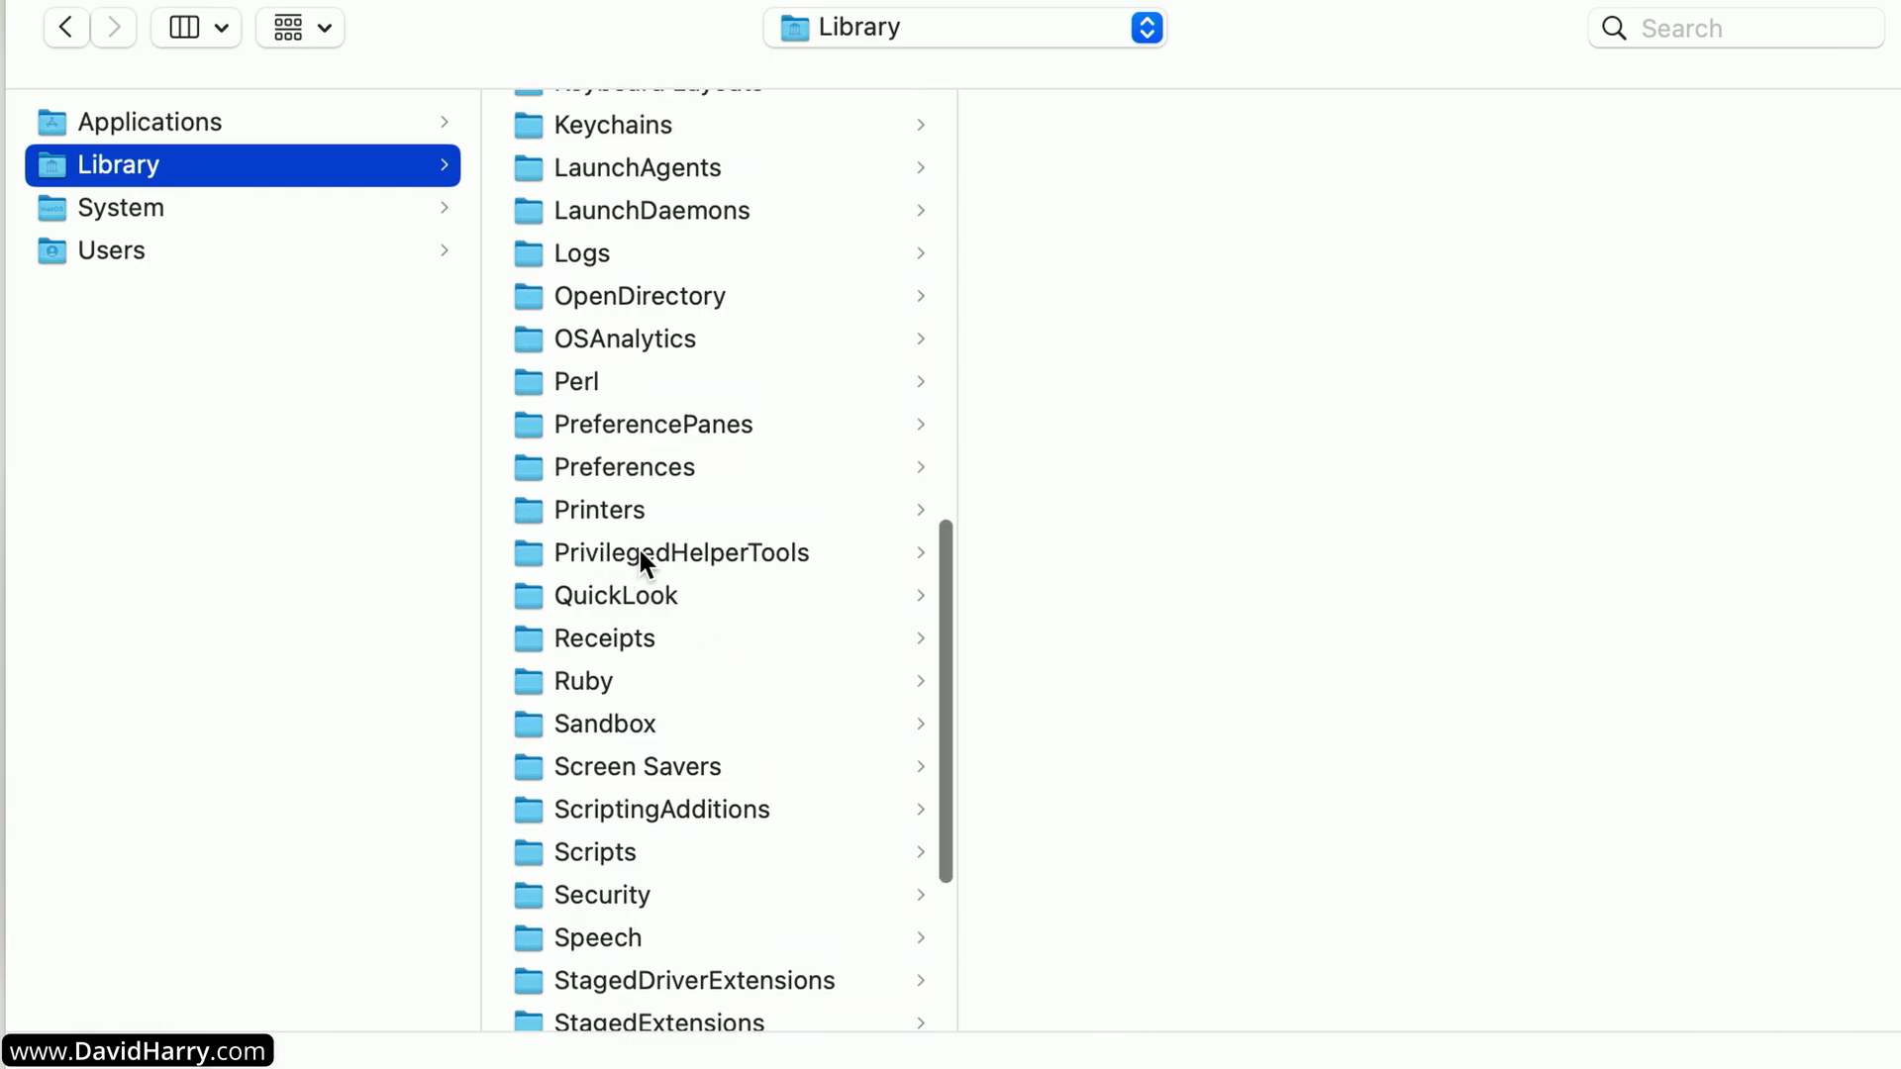
left_click(705, 551)
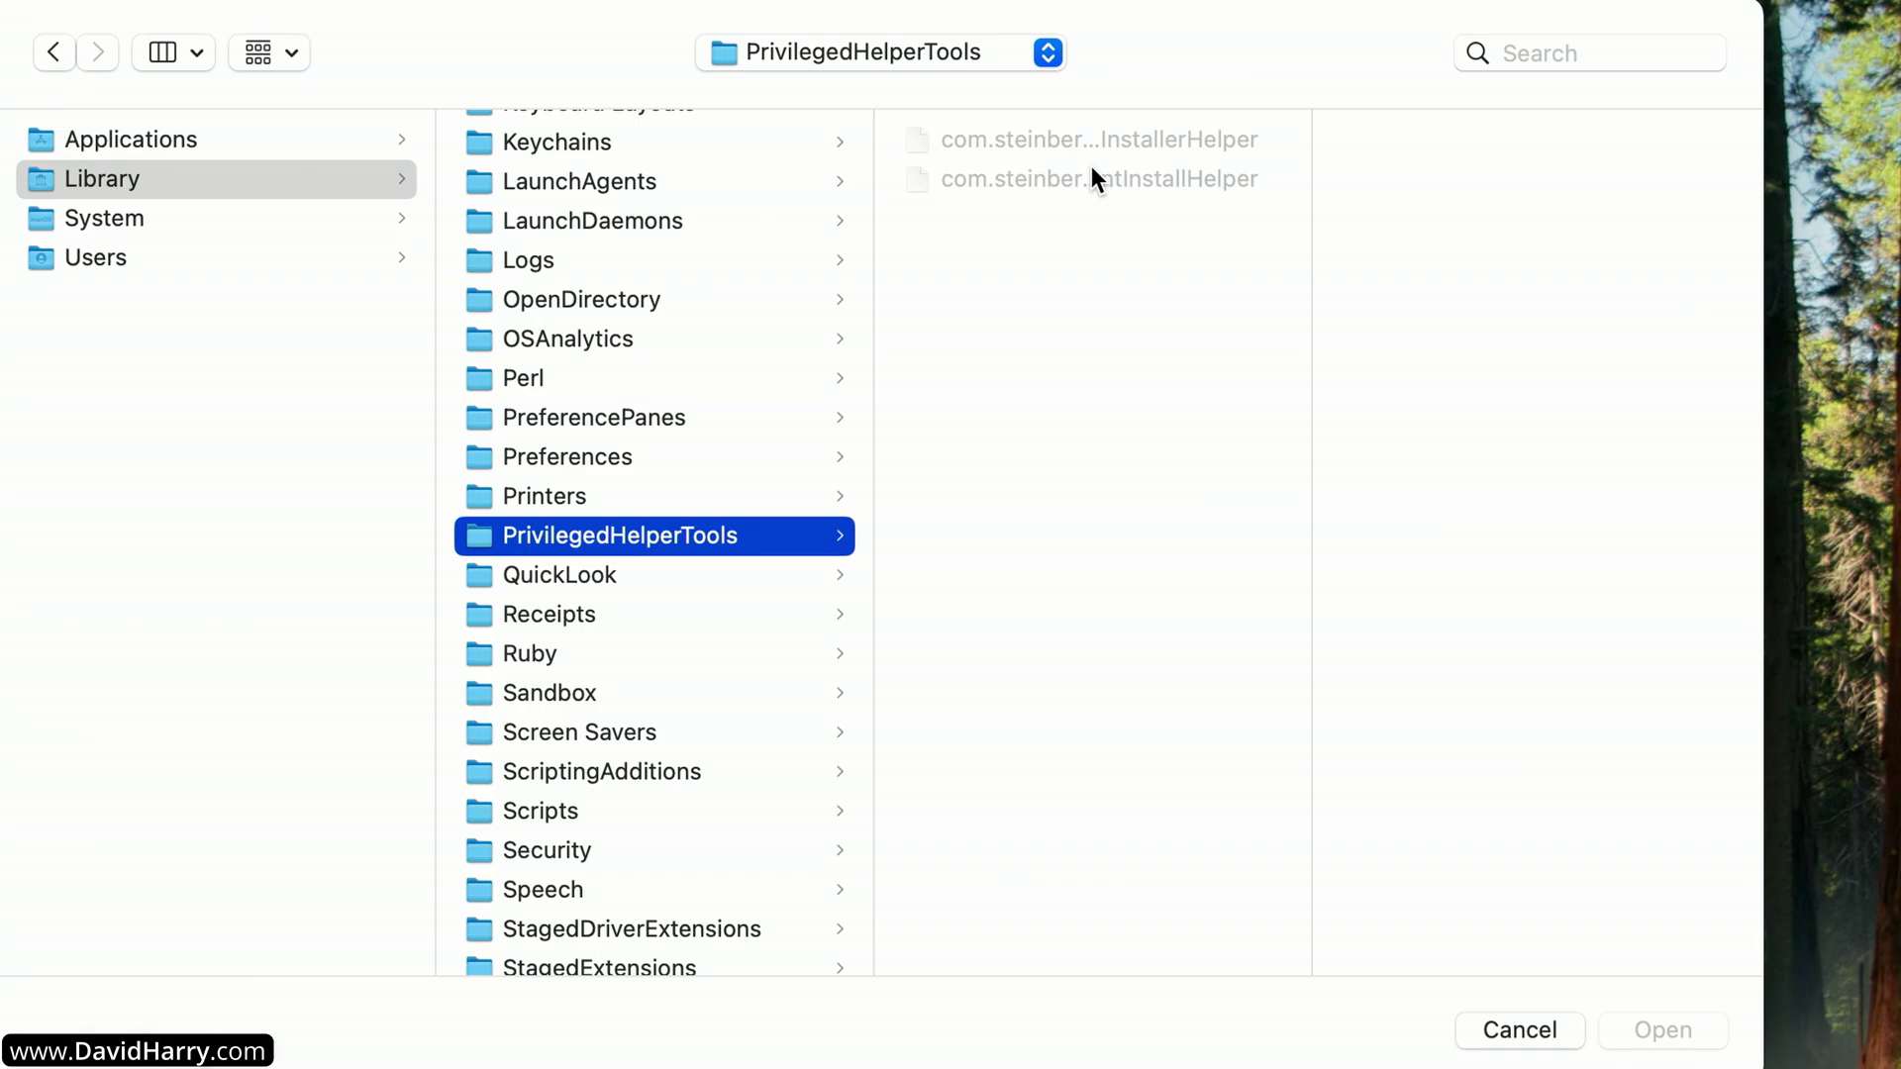
left_click(1047, 182)
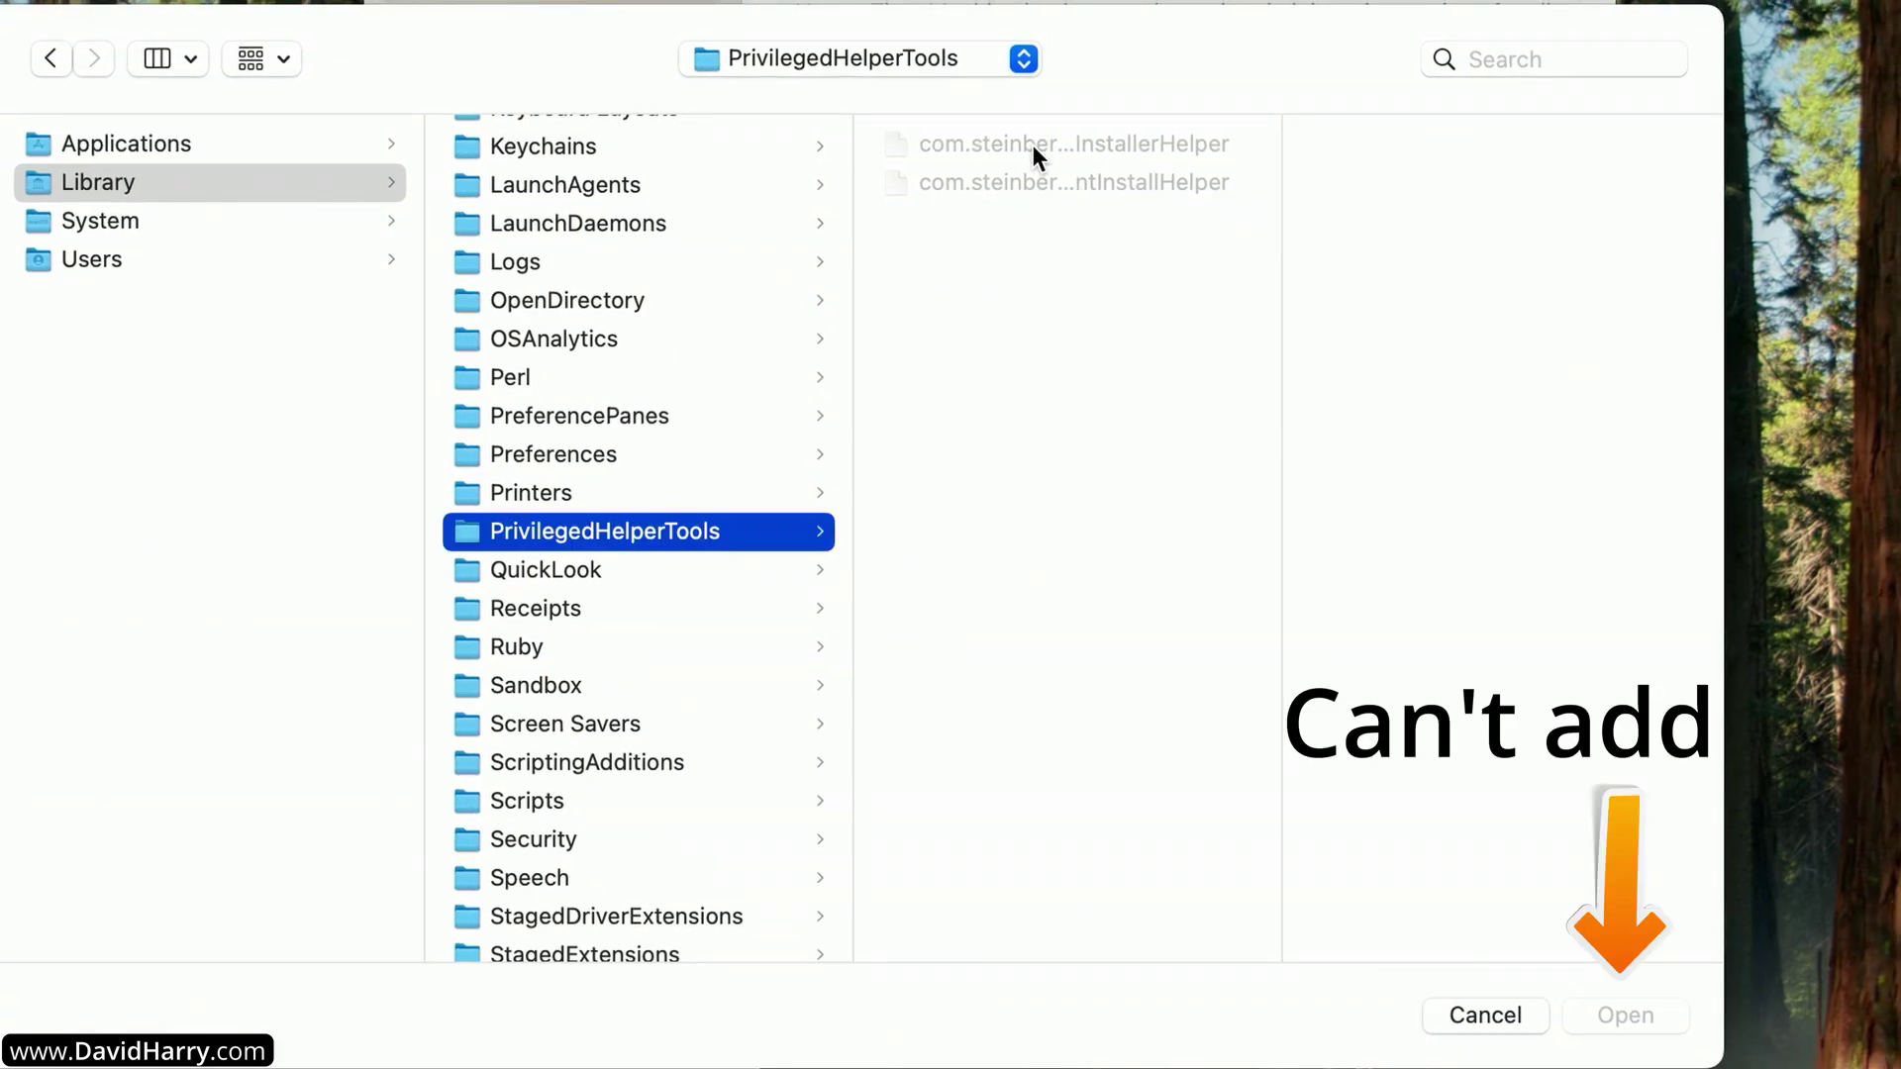
left_click(1030, 140)
left_click(1040, 178)
left_click(988, 140)
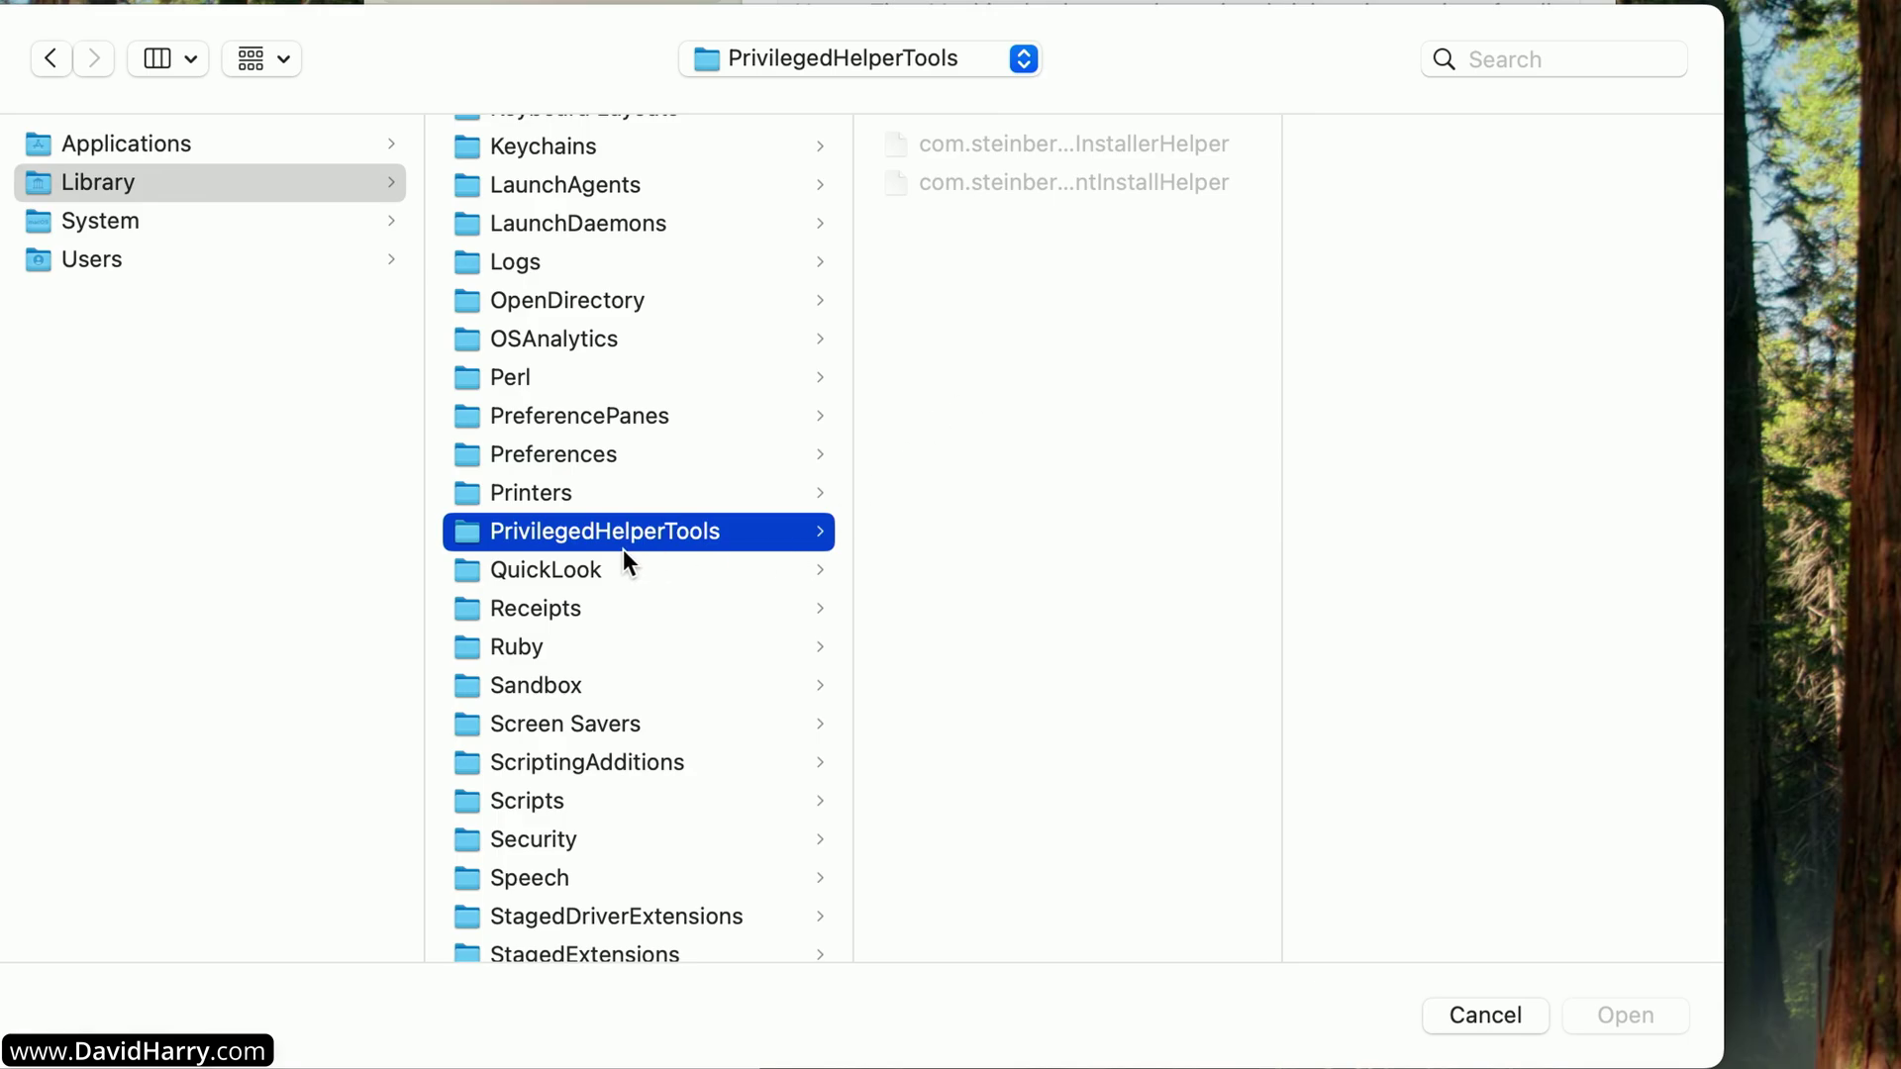
- Browse the Library's LaunchDaemons and LaunchAgents folders in the add-app chooser
scroll(622, 548, "up", 3)
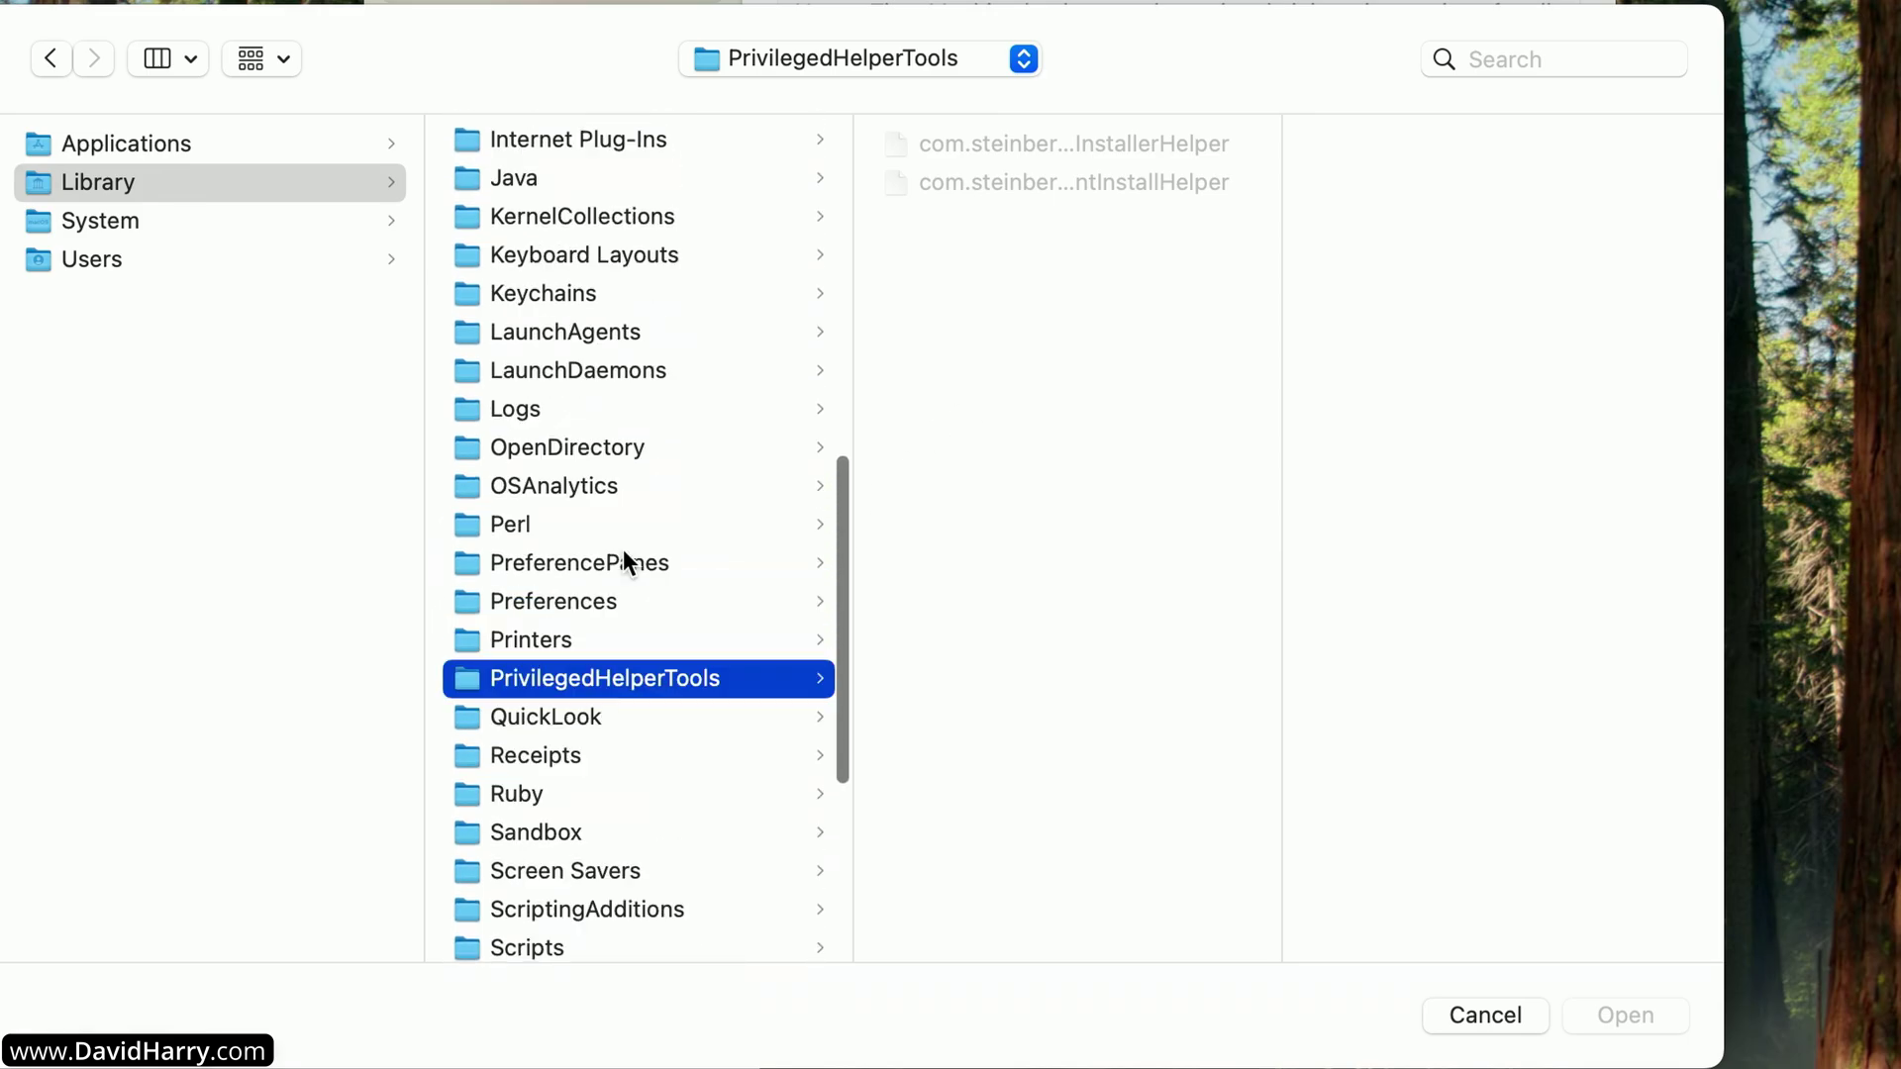
scroll(622, 548, "up", 3)
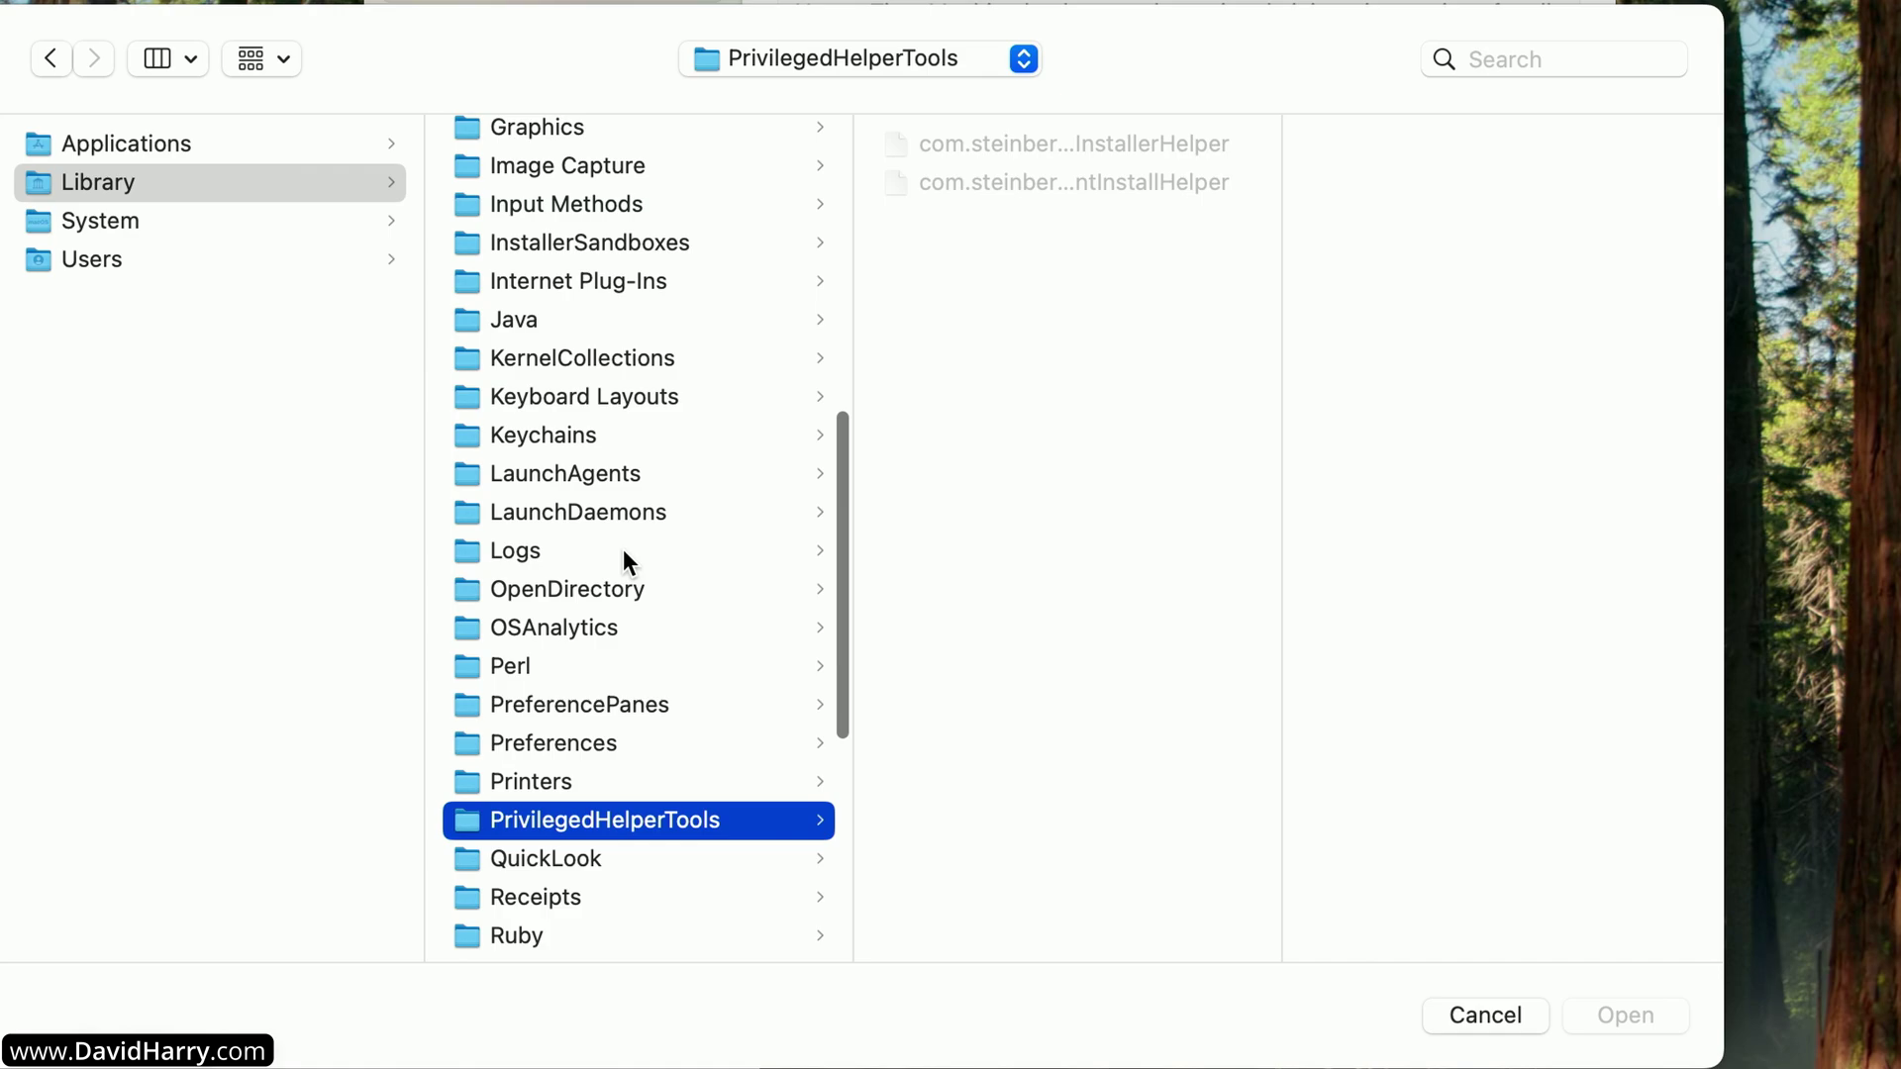
scroll(621, 548, "up", 1)
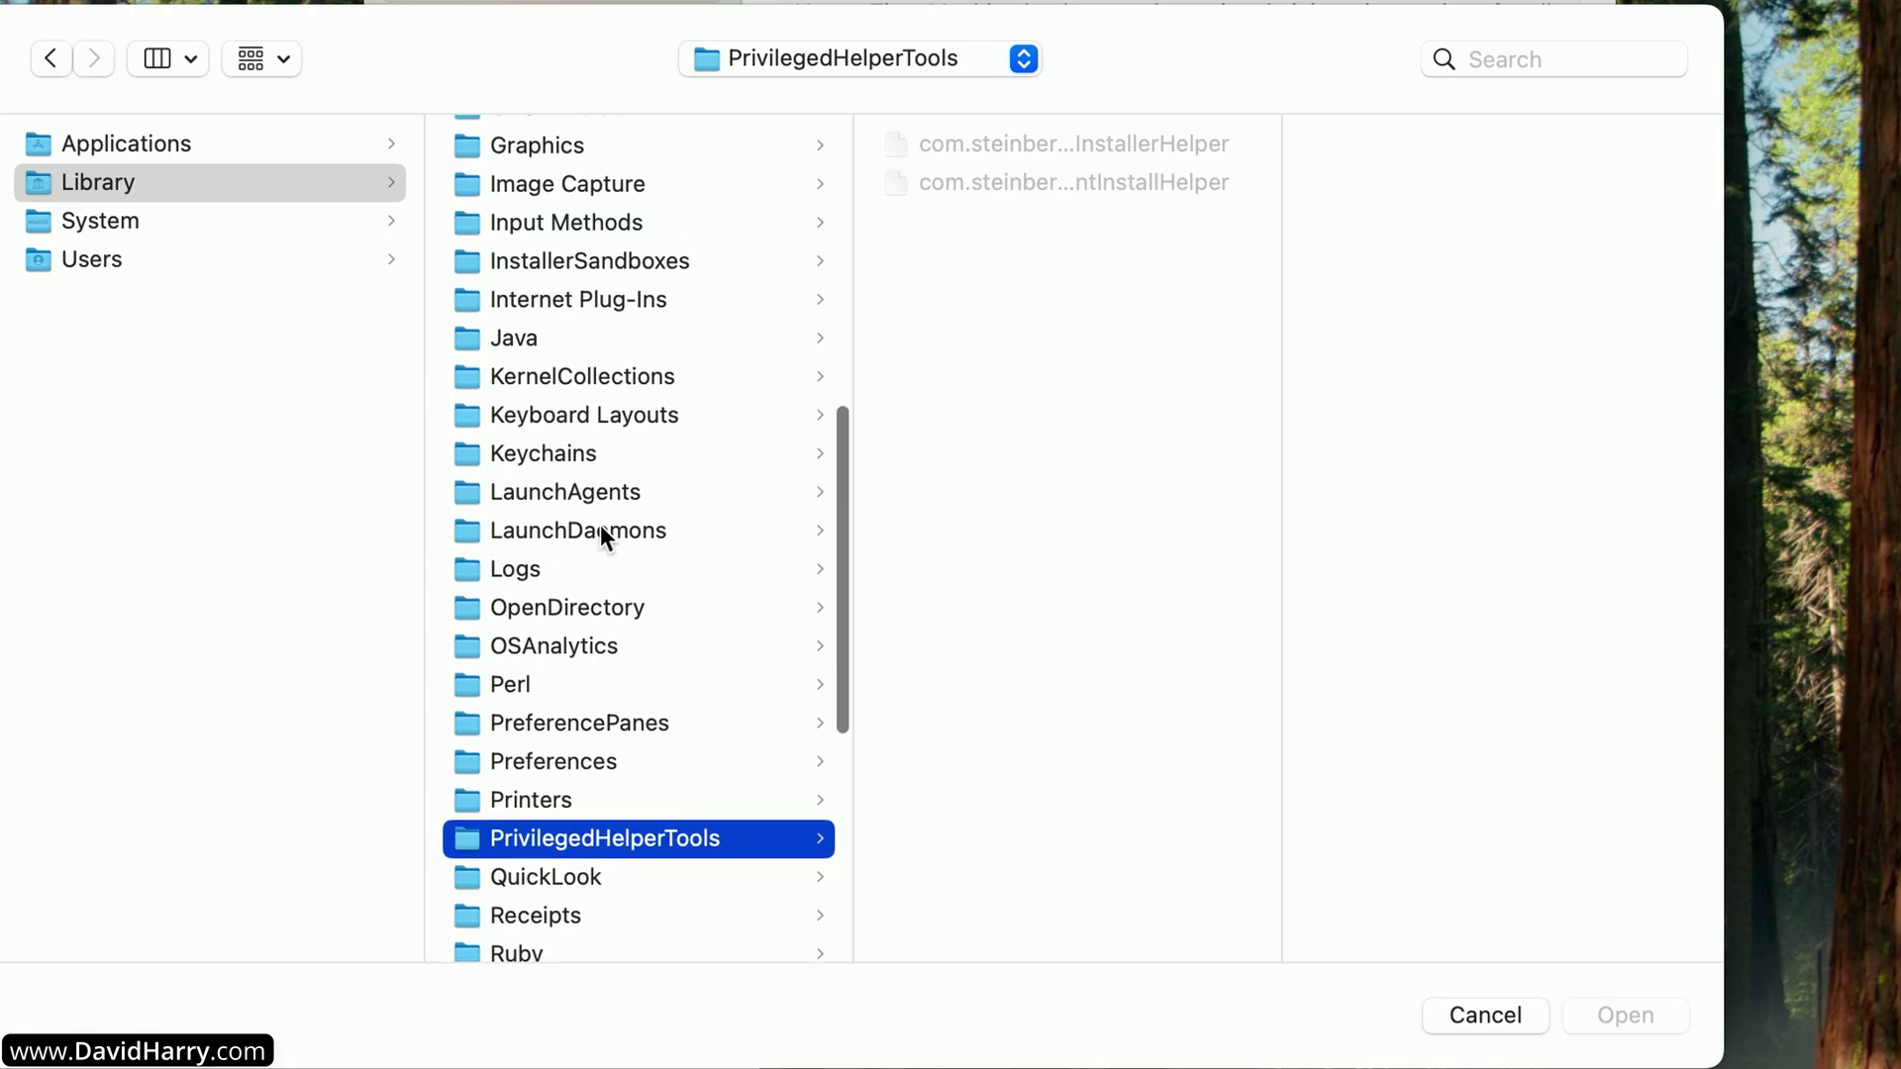
left_click(600, 532)
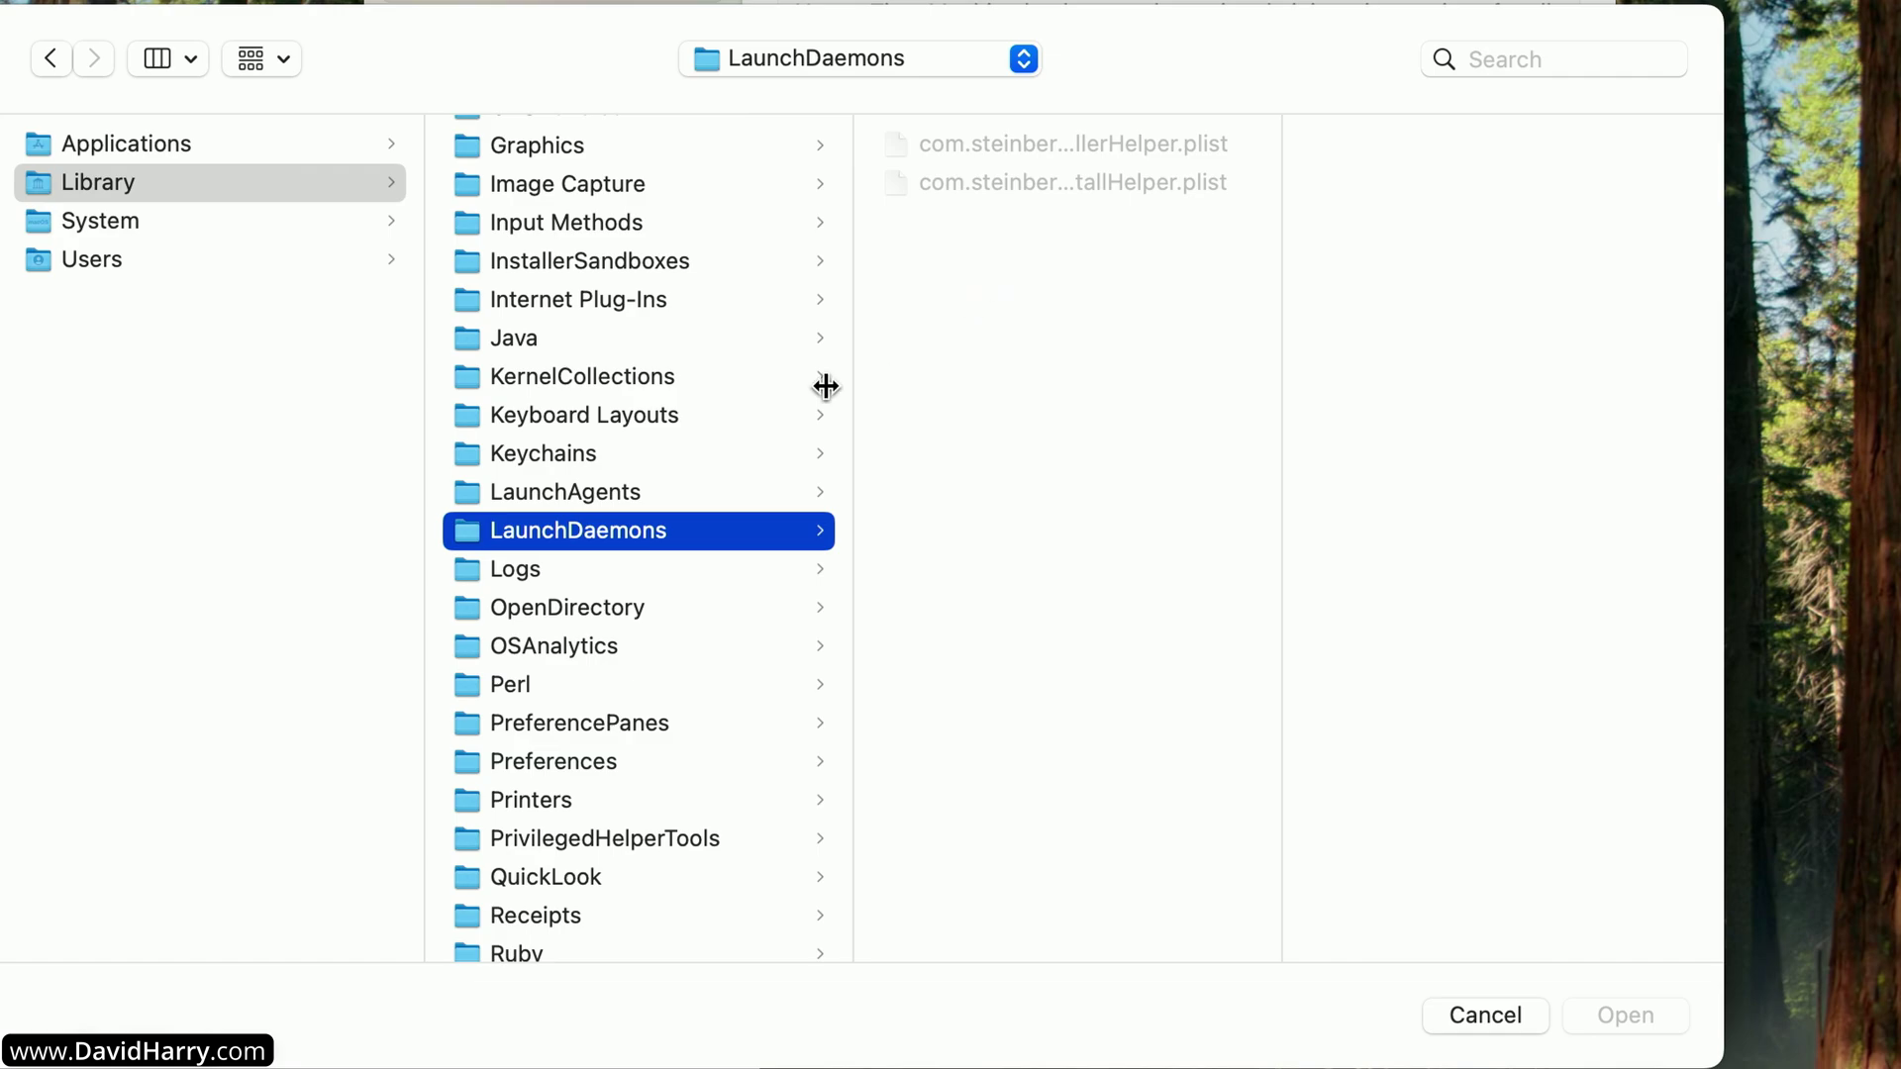
left_click(521, 492)
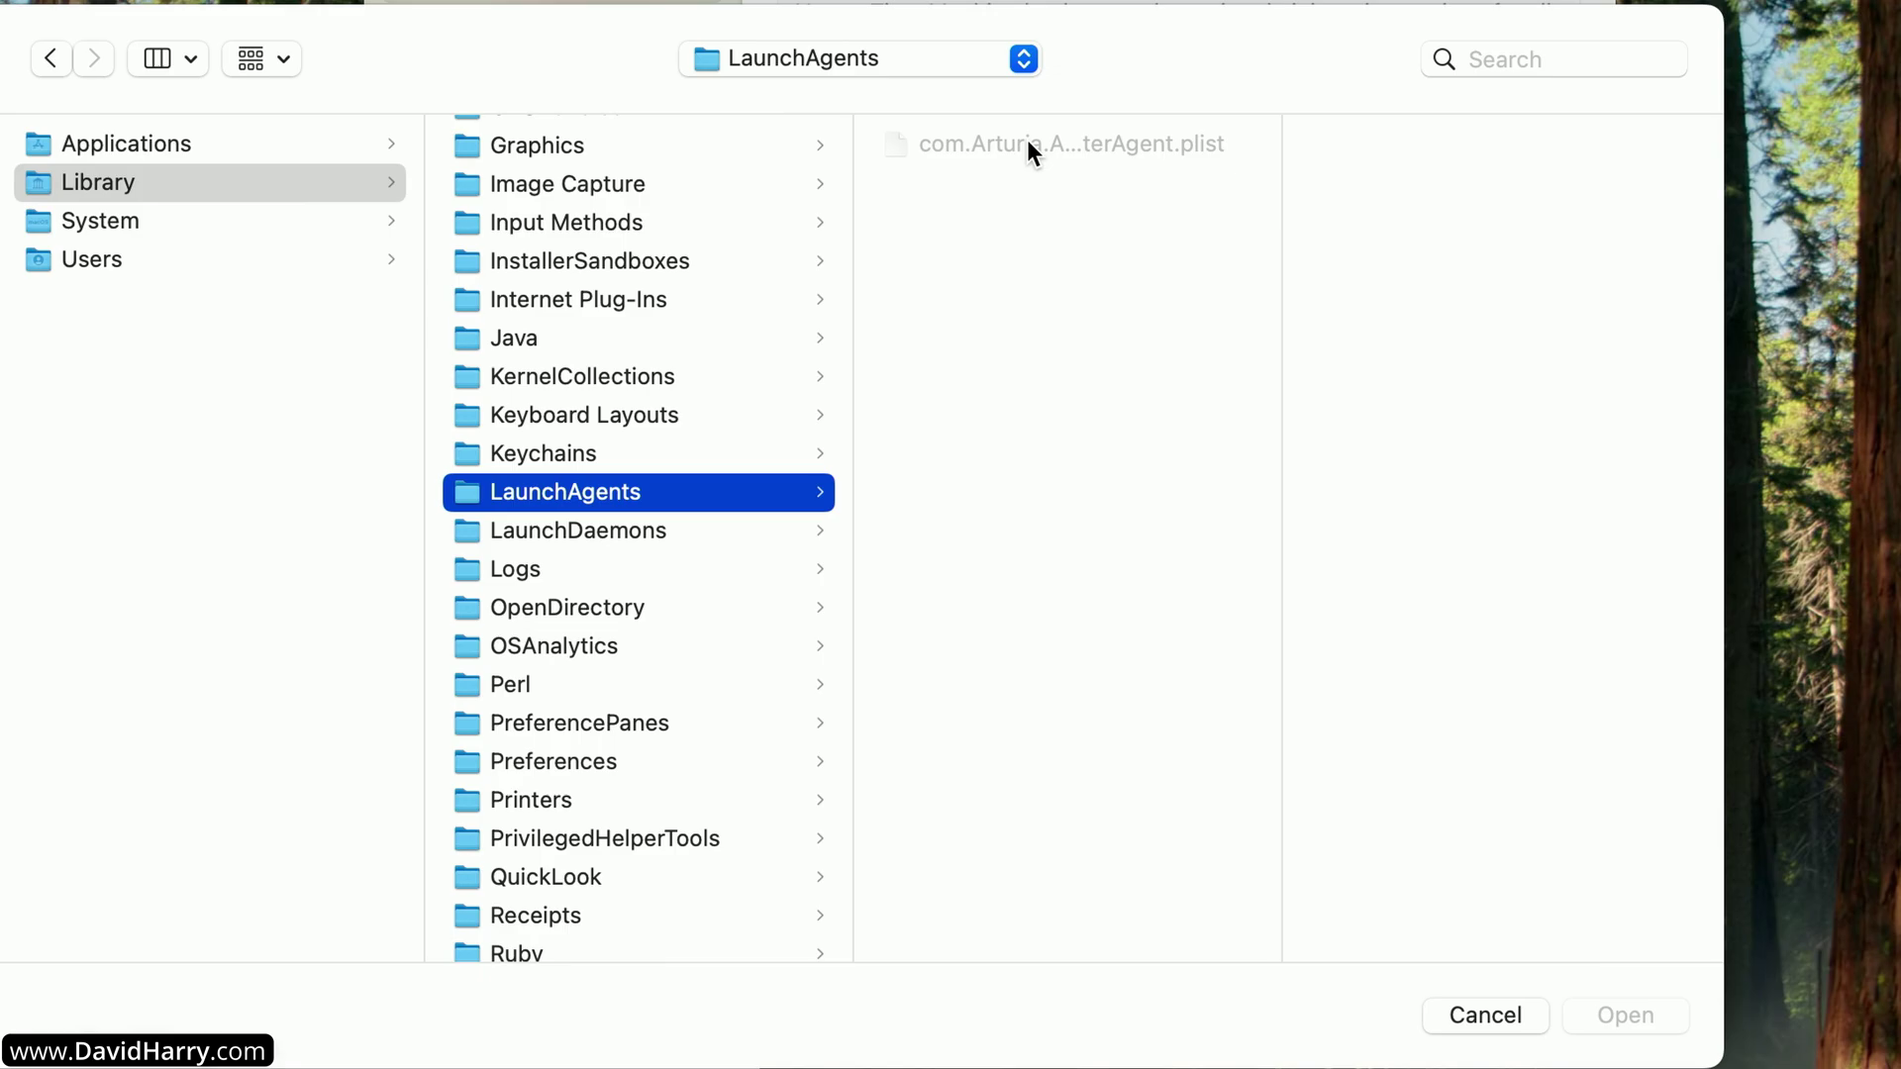
- Open Library › ArturiaSC › Arturia Software Center, whose config files appear greyed out
scroll(611, 454, "up", 10)
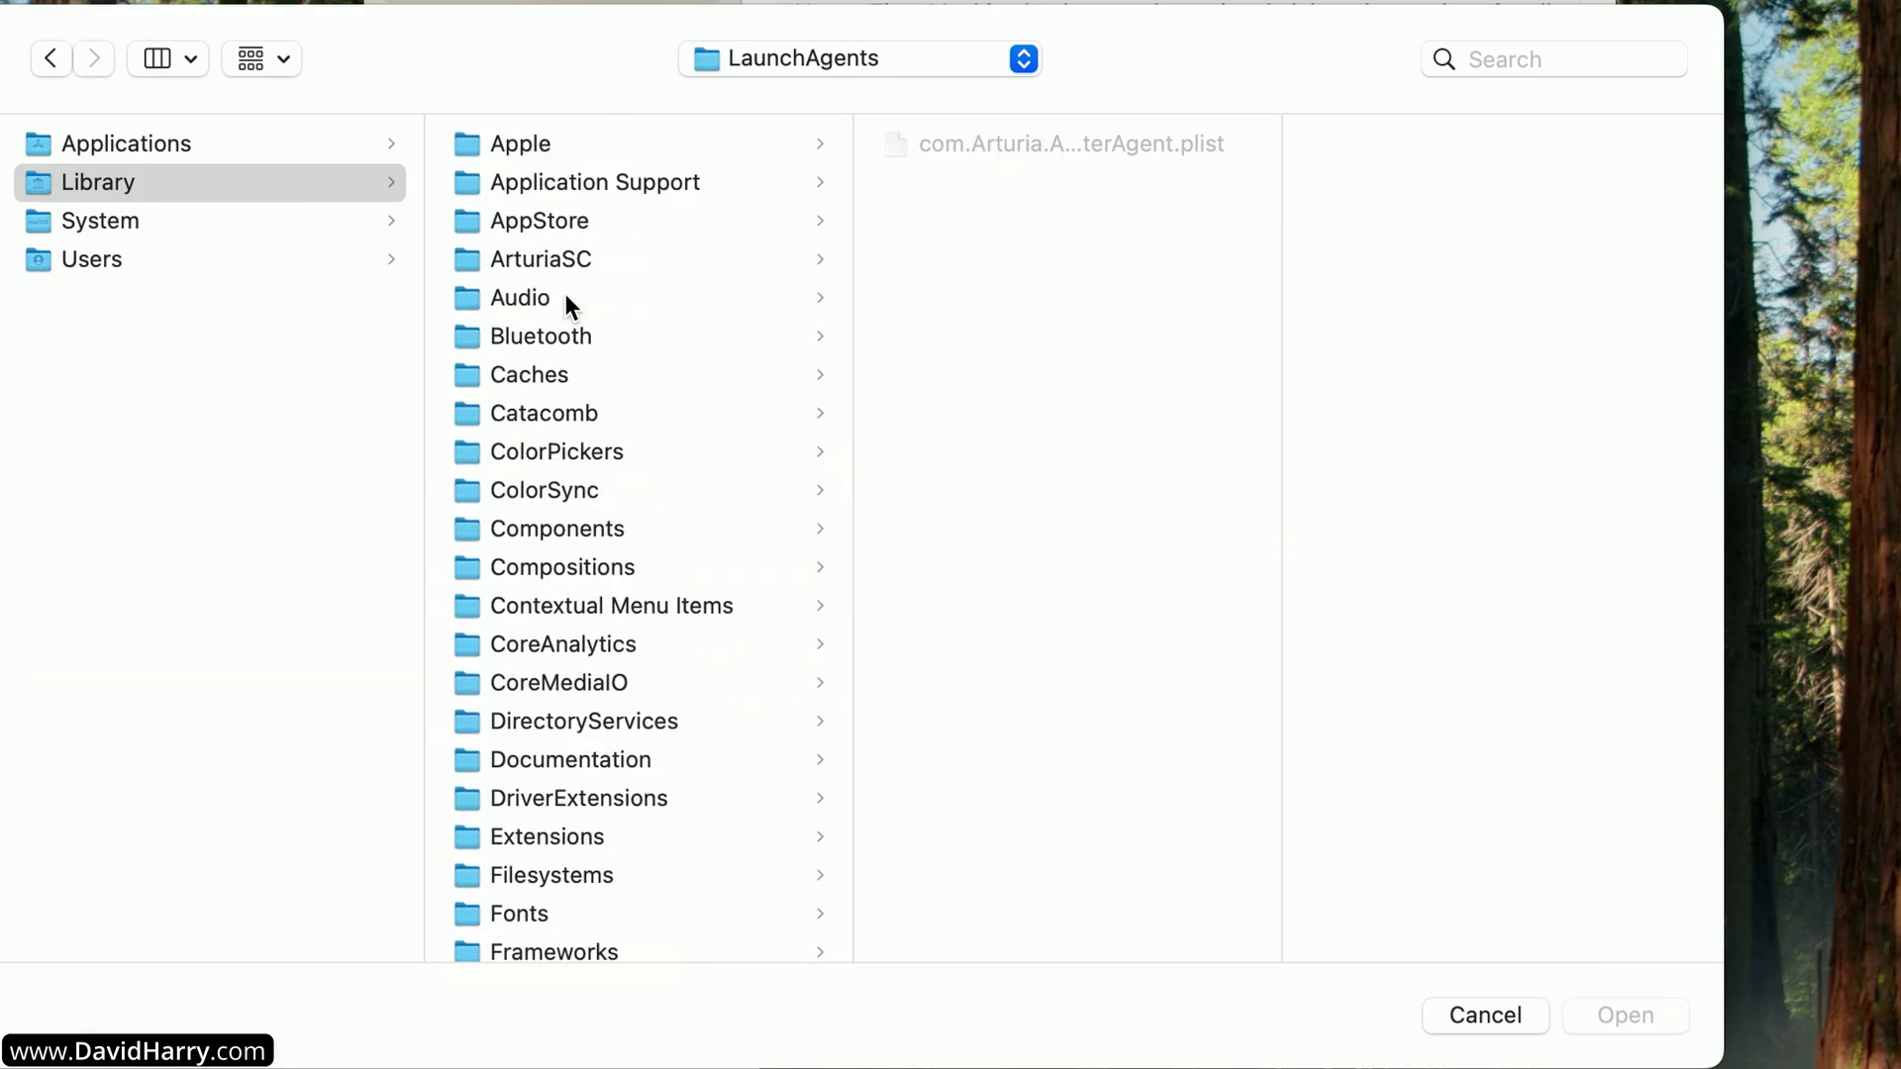
left_click(532, 258)
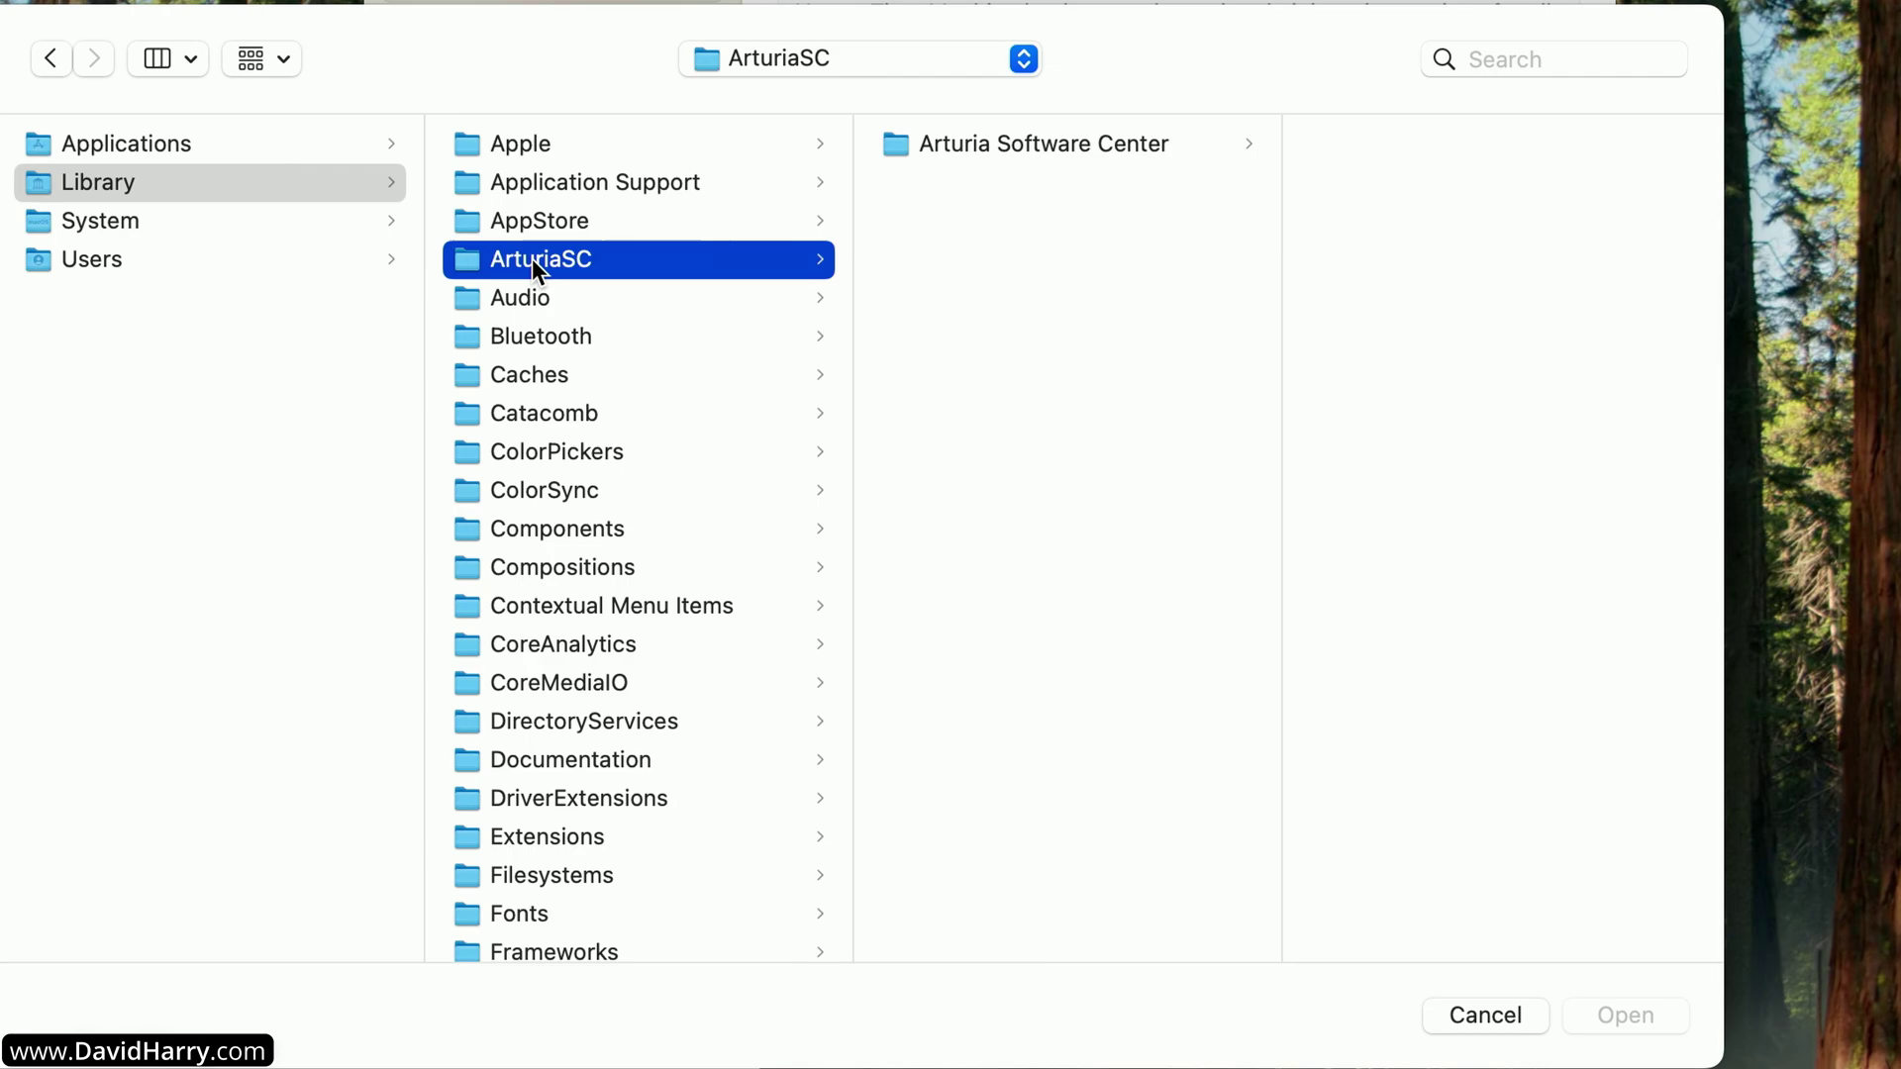
left_click(973, 151)
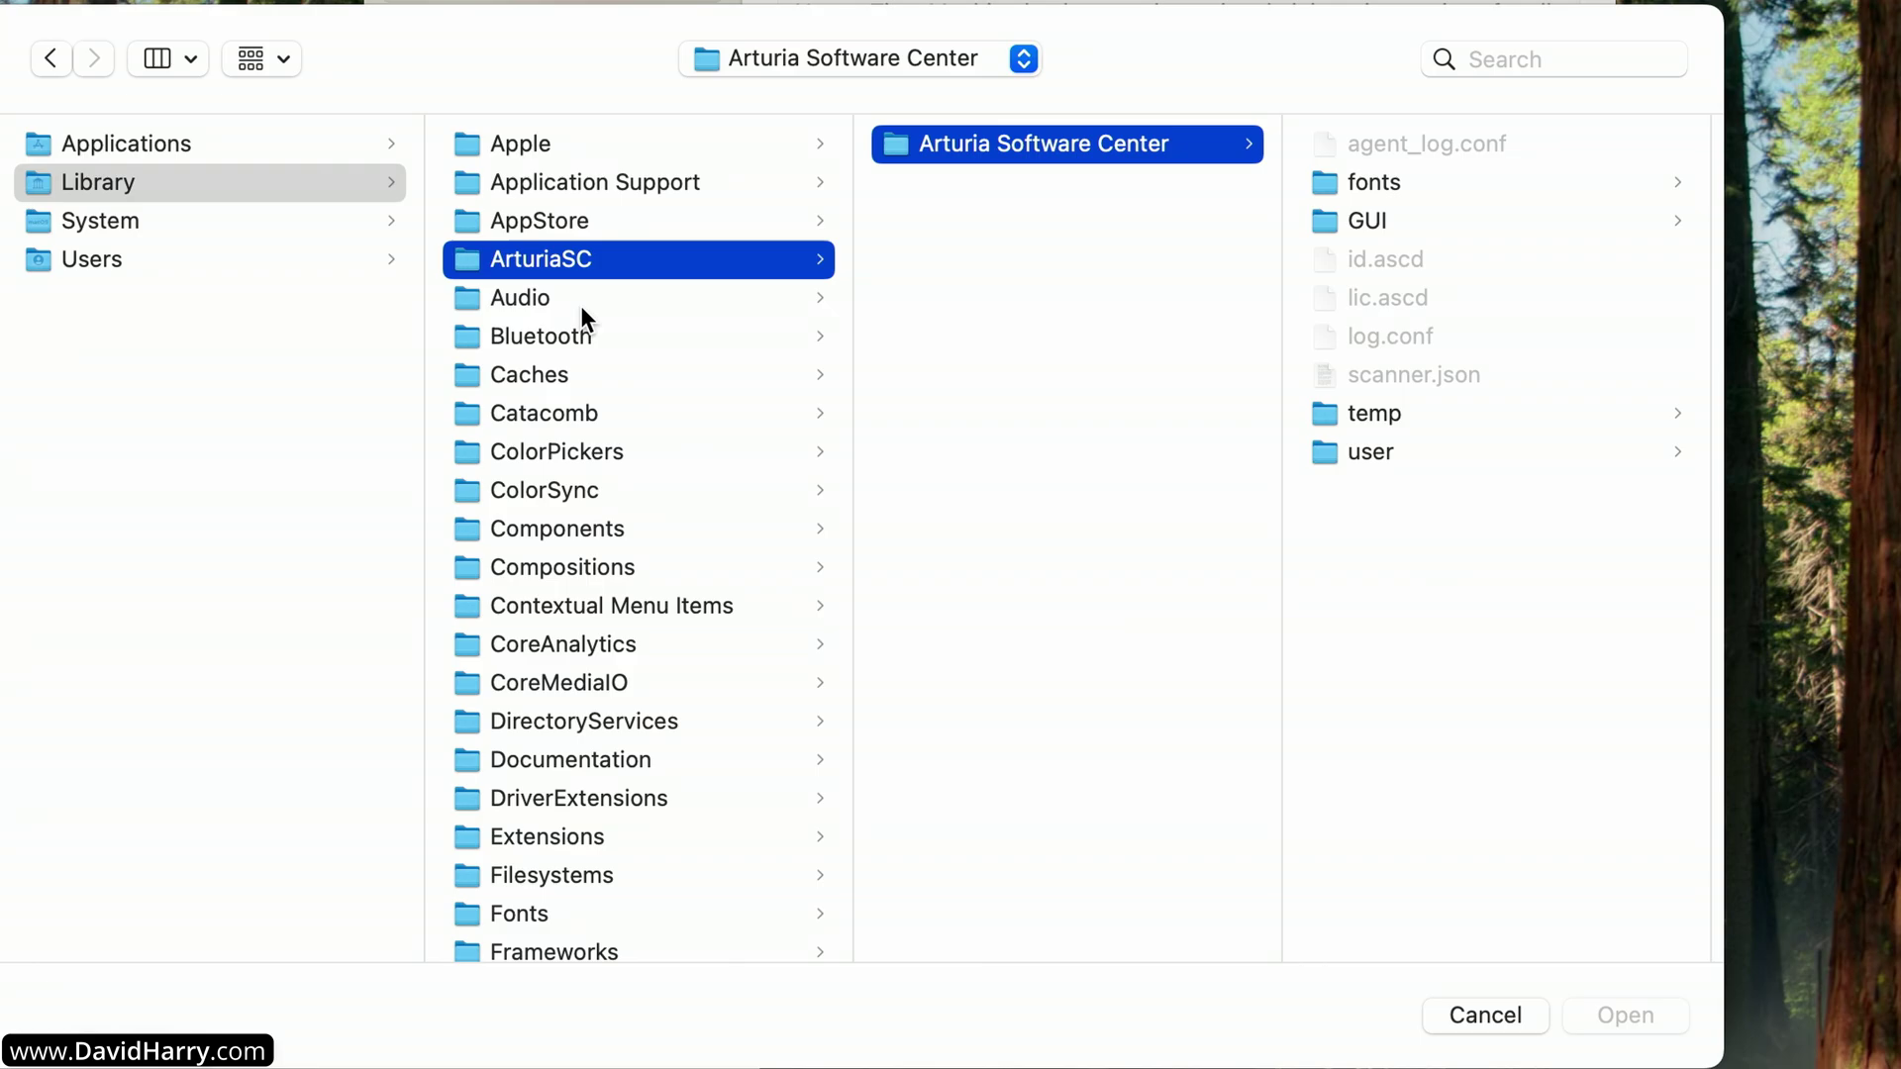
- Select the Arturia Software Center app (version 2.8.2) from Applications › Arturia for Full Disk Access
left_click(111, 144)
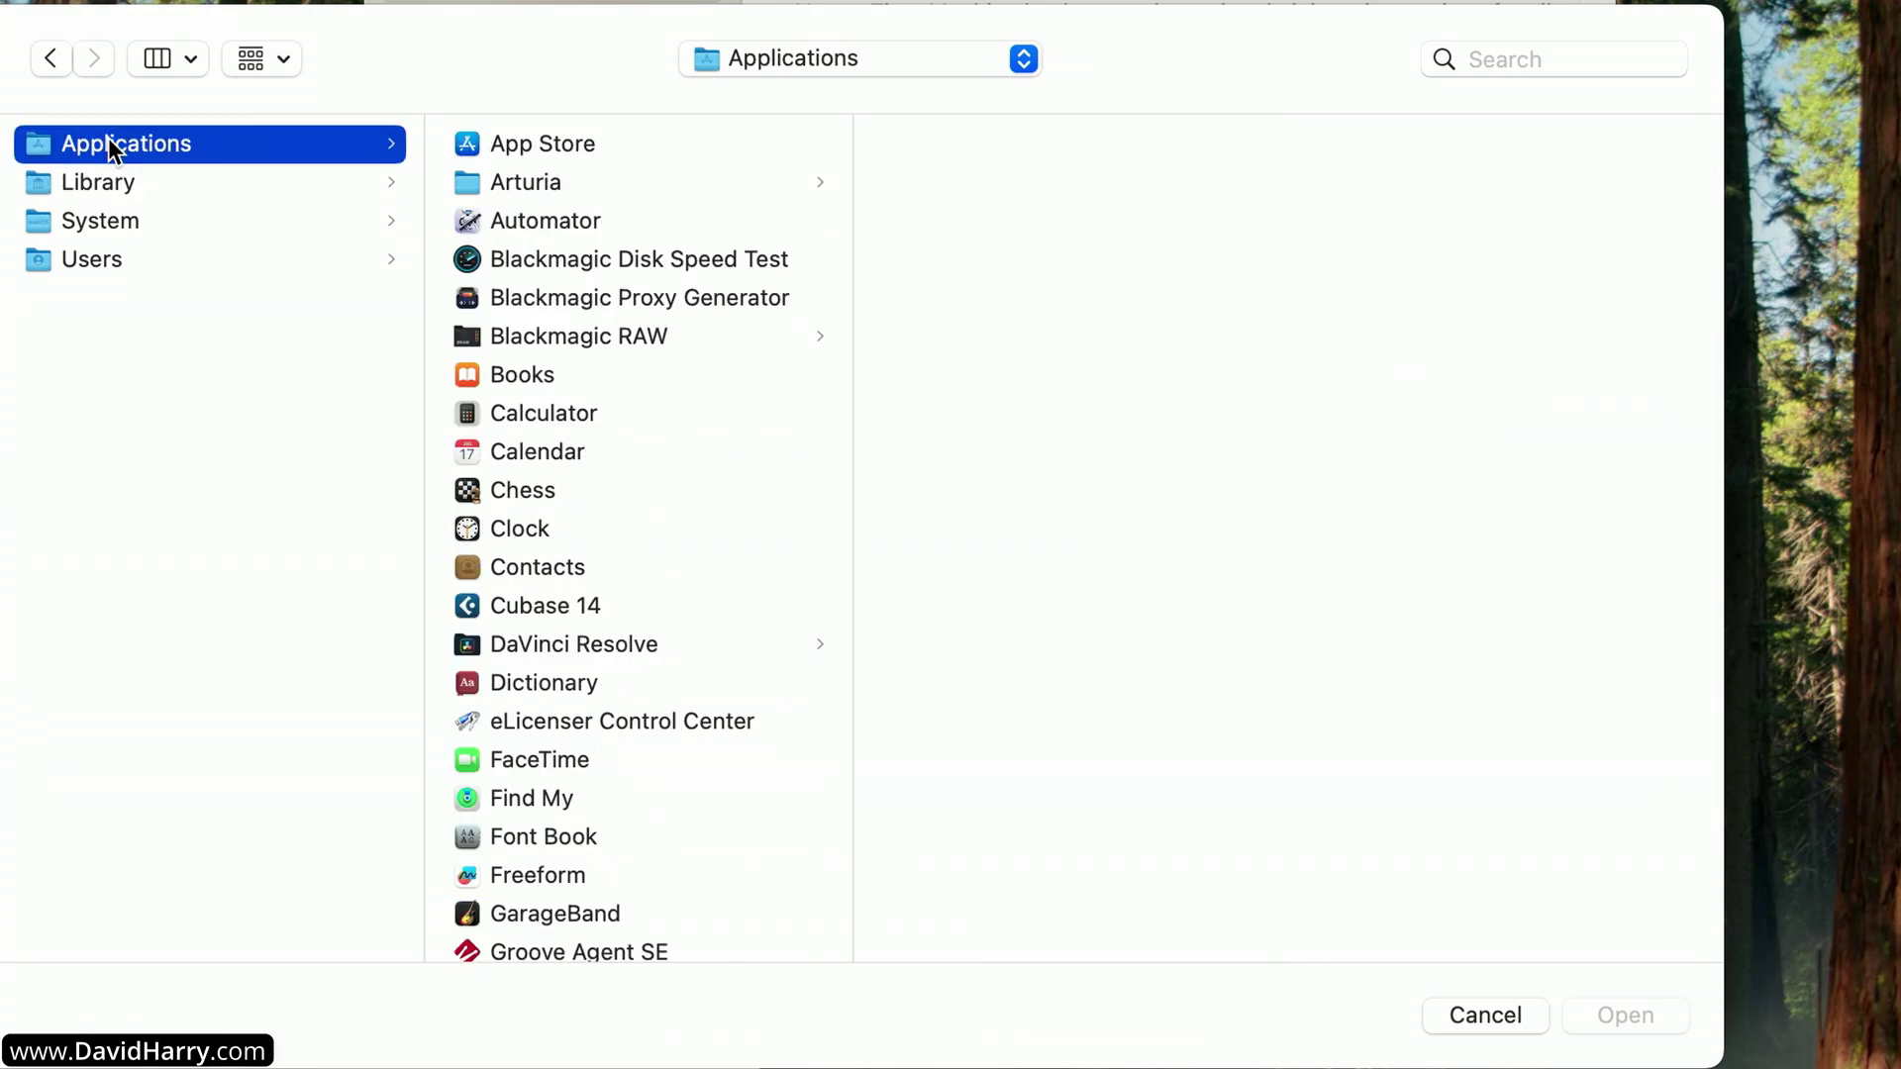
left_click(521, 189)
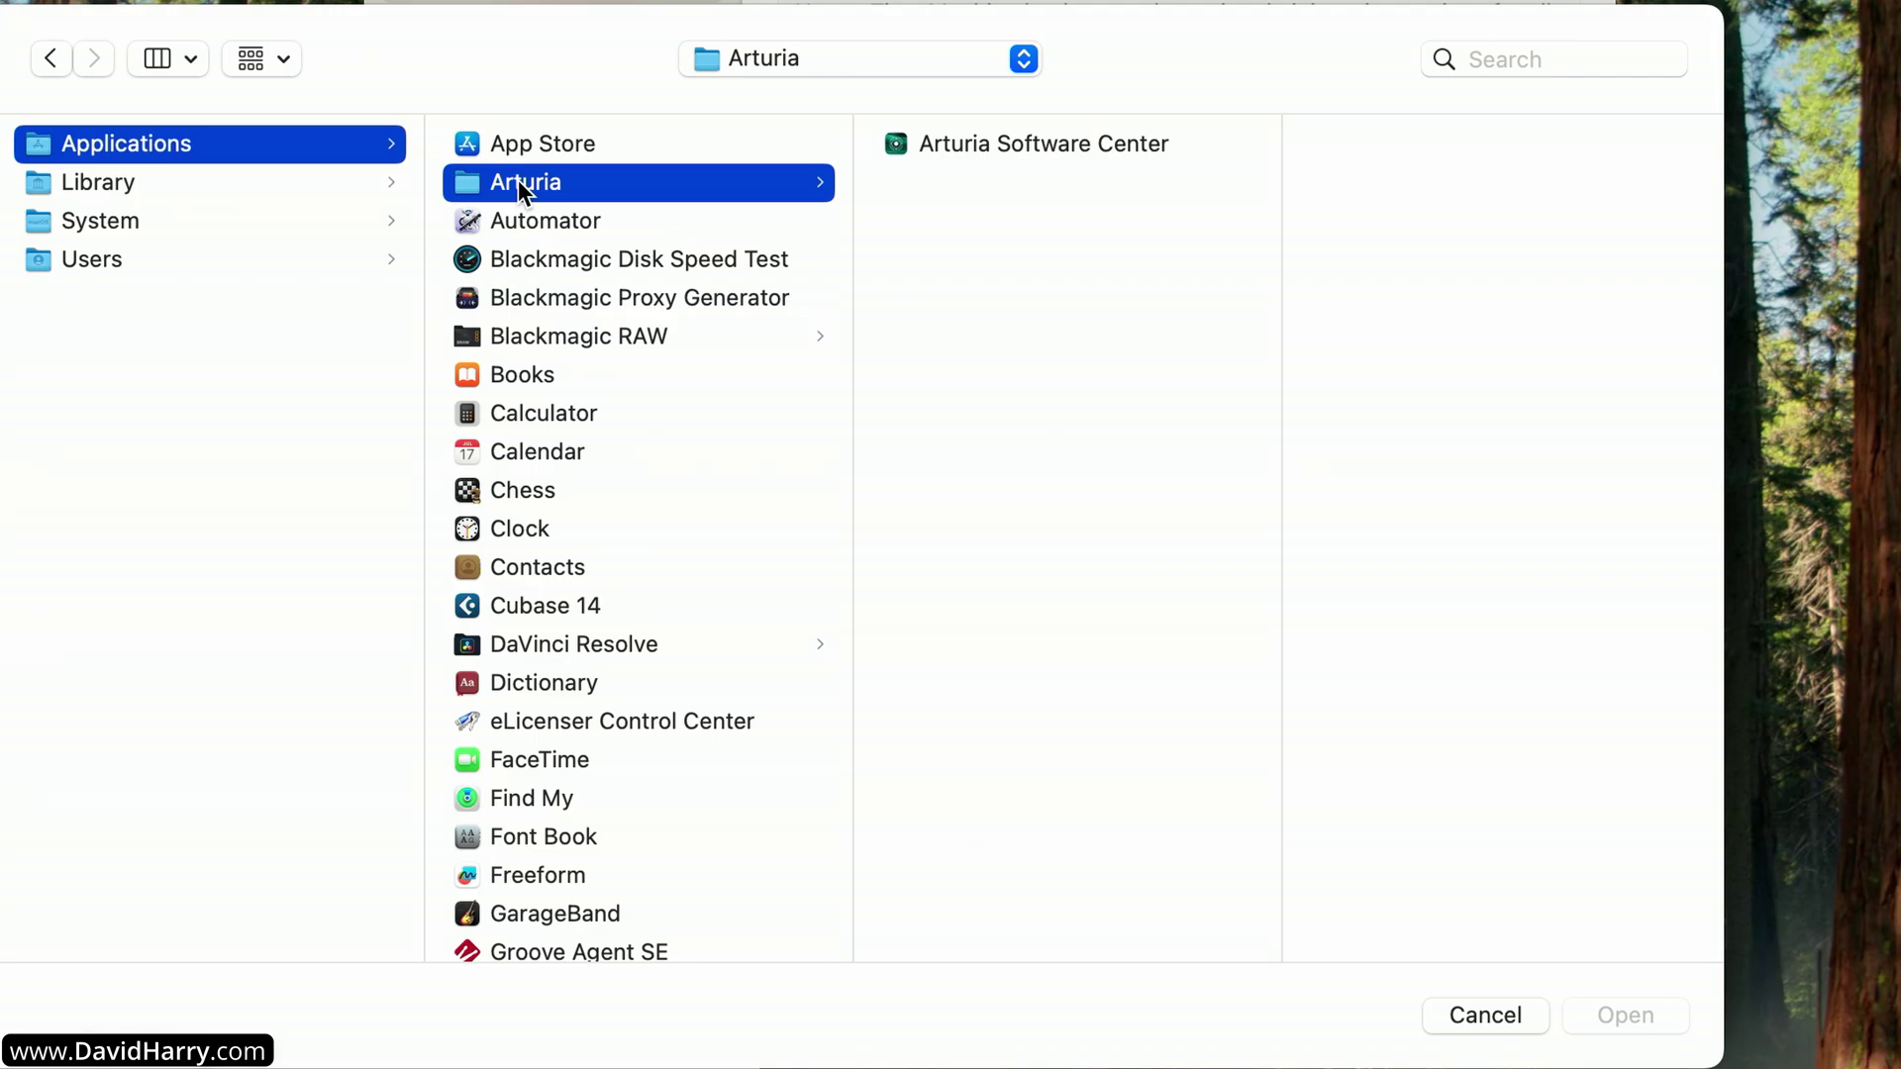
left_click(932, 154)
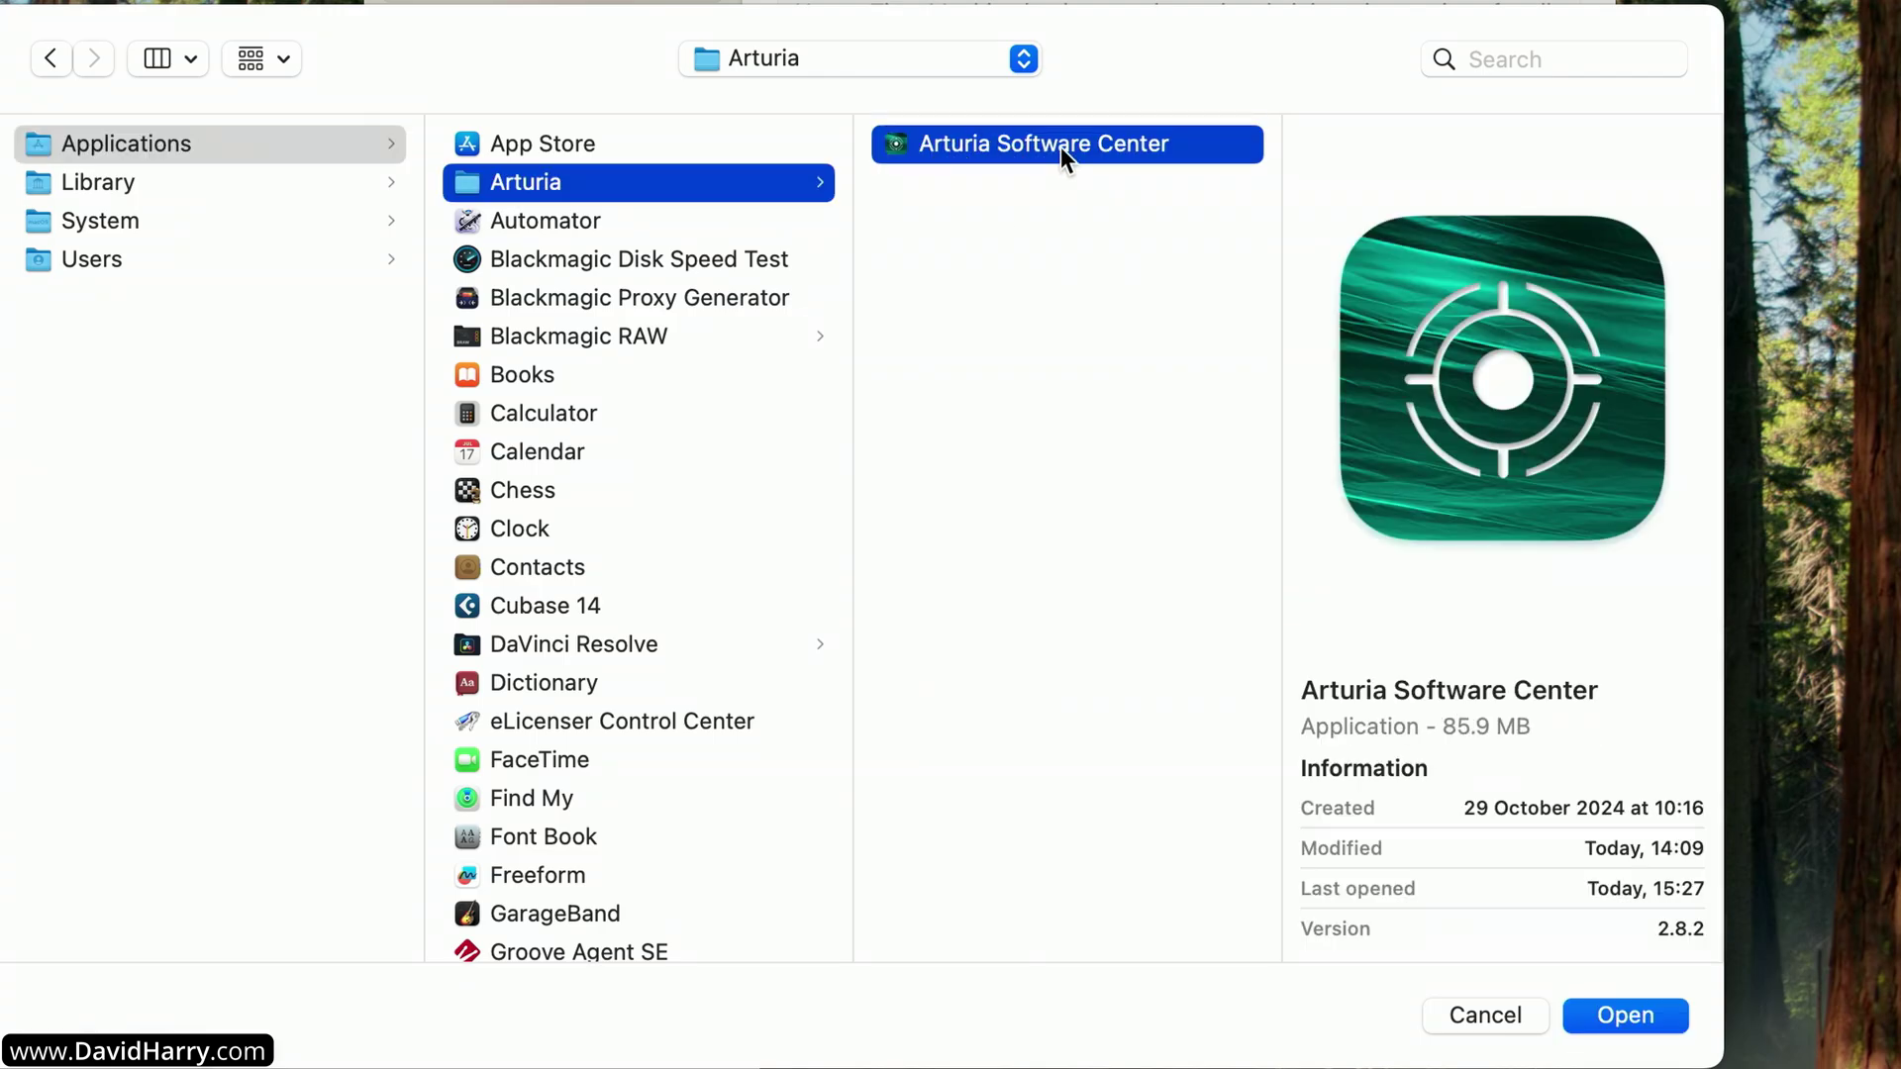